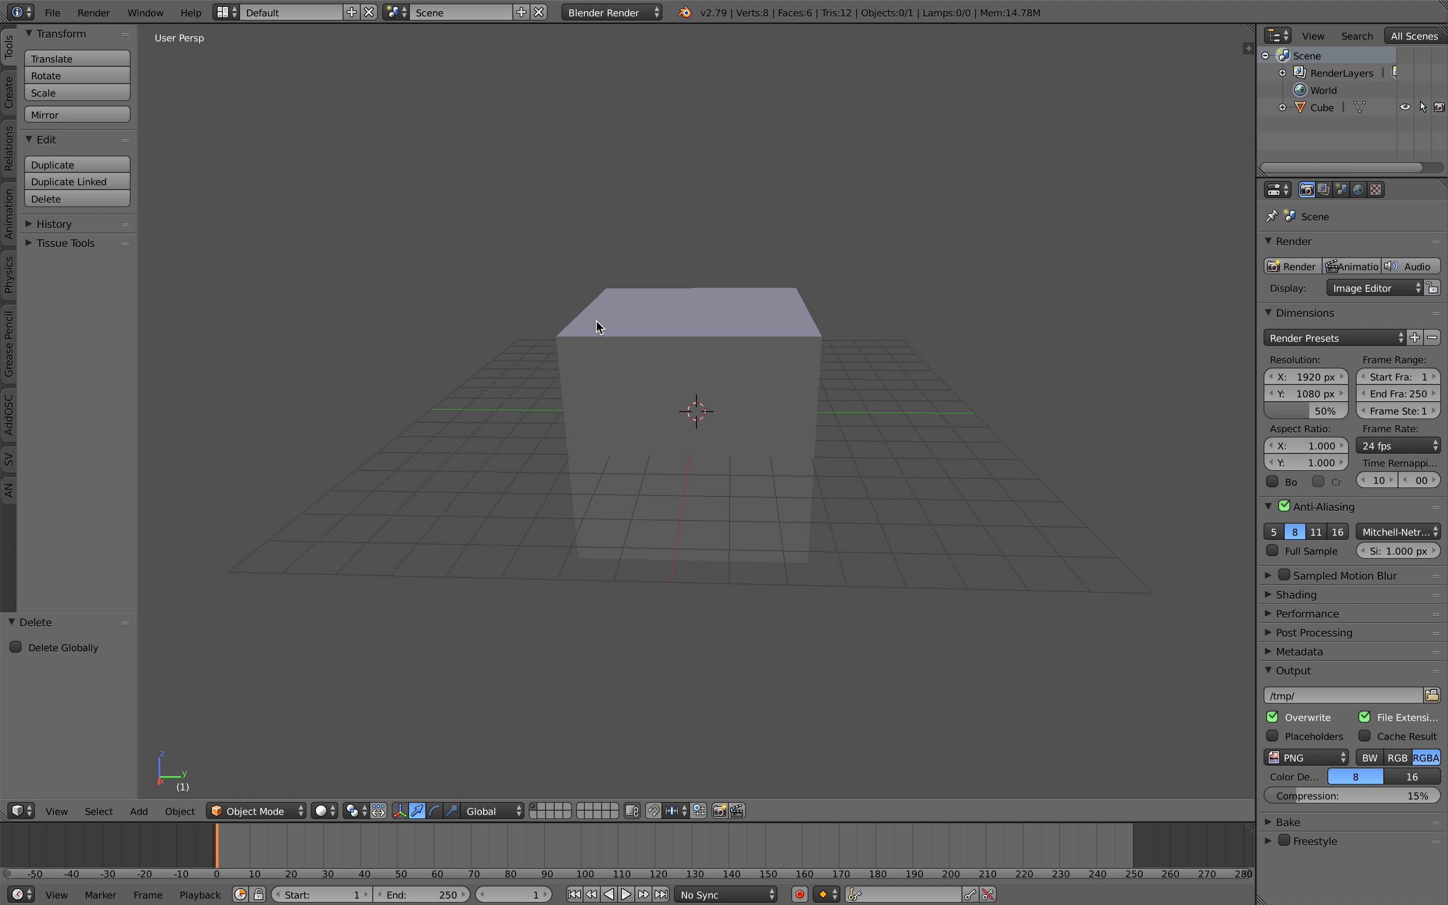
- Select the cube and widen the outliner and properties area beside the 3D view
middle_click_drag(596, 320, 653, 335)
right_click(637, 335)
scroll(647, 337, "up", 2)
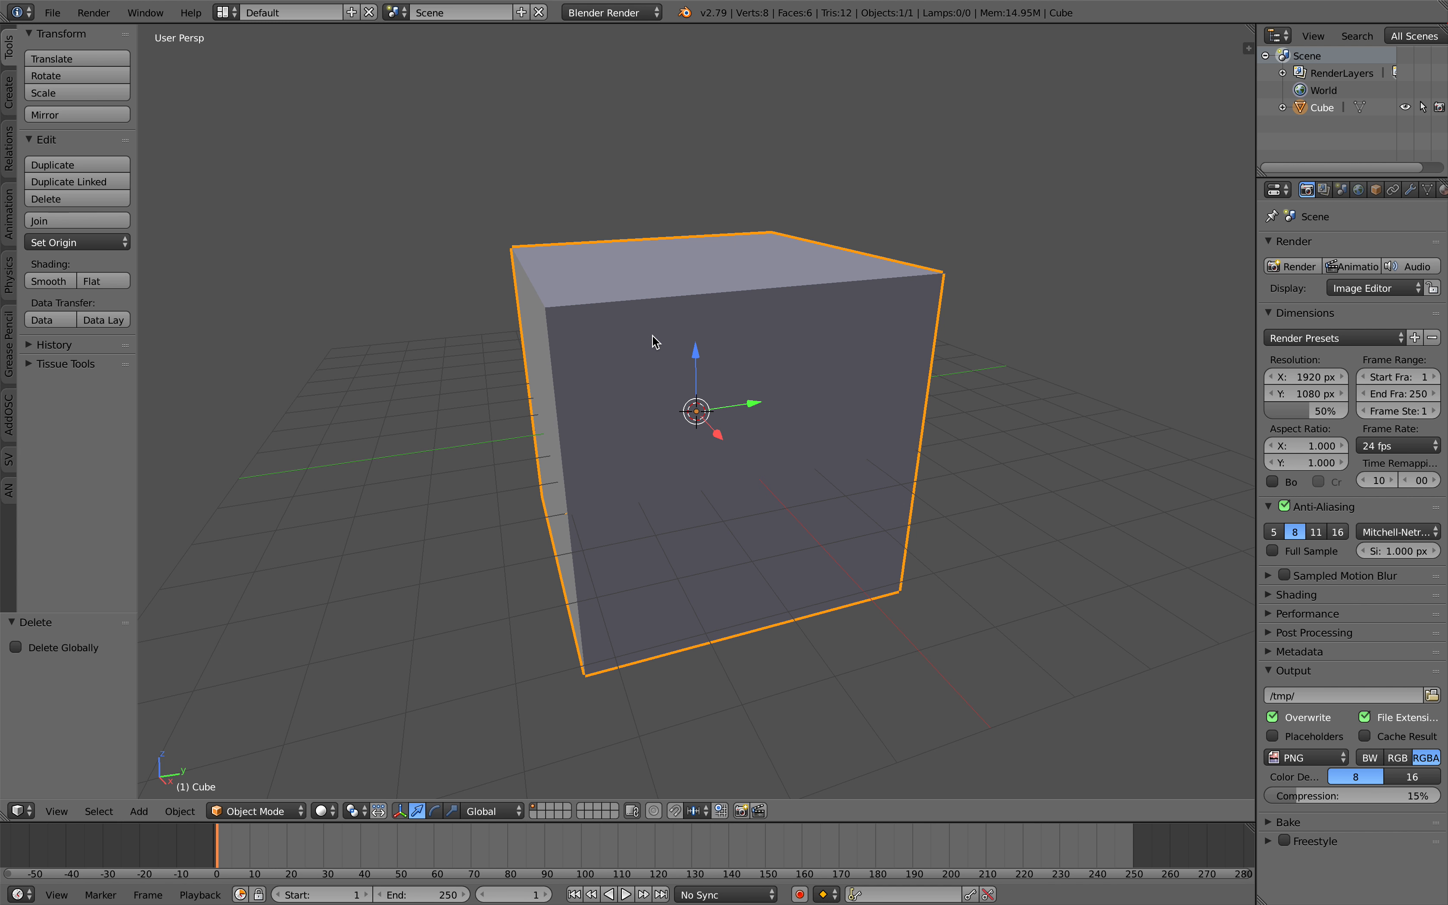
middle_click_drag(675, 347, 642, 351)
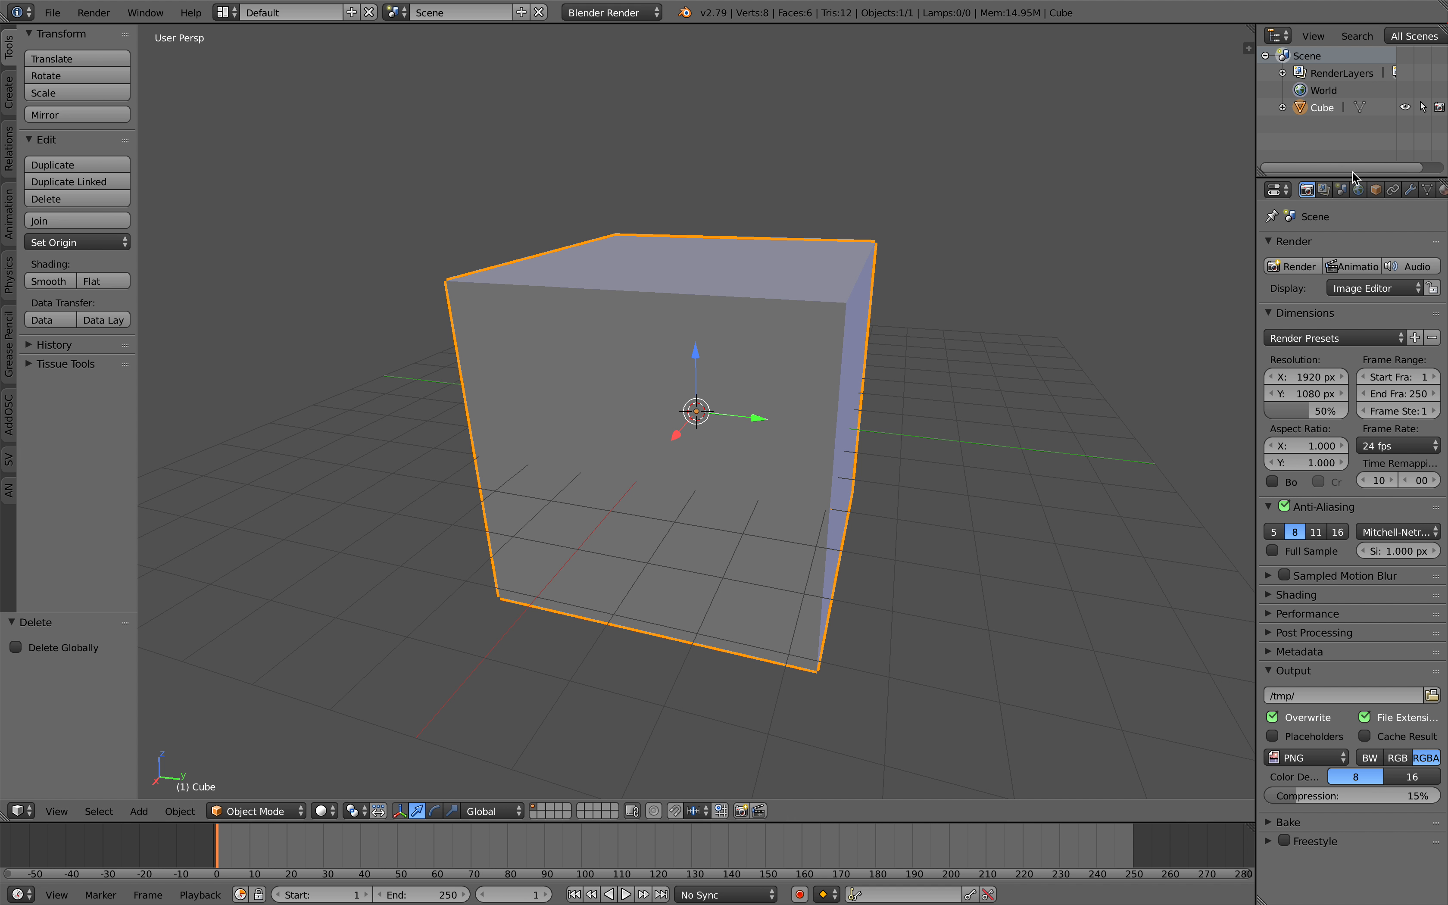
left_click_drag(1257, 144, 1171, 143)
middle_click_drag(972, 250, 940, 283)
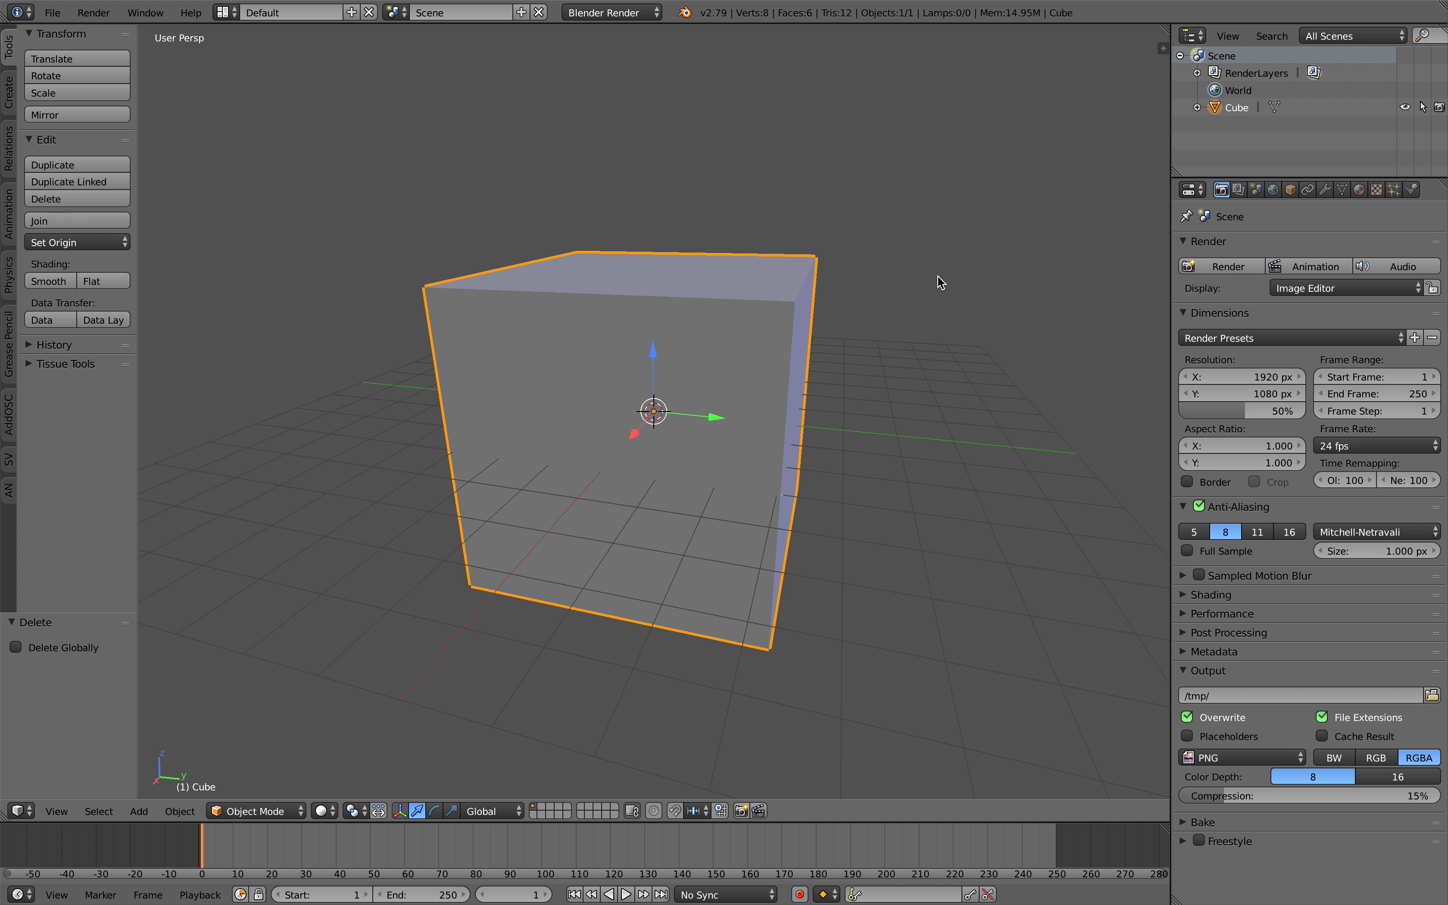
middle_click_drag(940, 283, 814, 338)
key("shift+a")
mouse_move(817, 346)
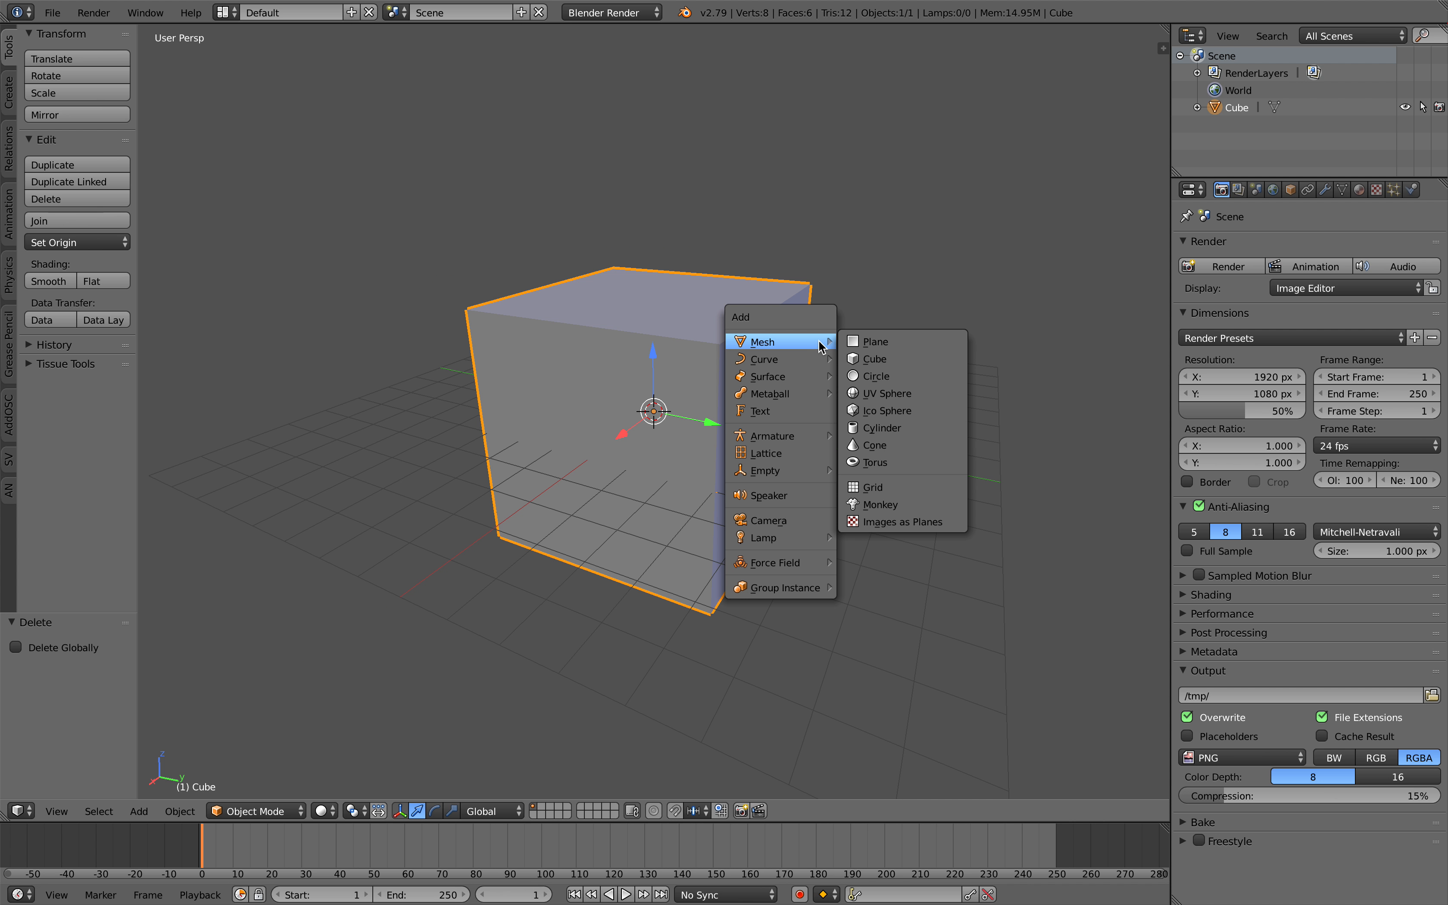
left_click(865, 265)
- Stretch the cube along the Y axis by a factor of about 2.2
middle_click_drag(864, 264, 793, 335)
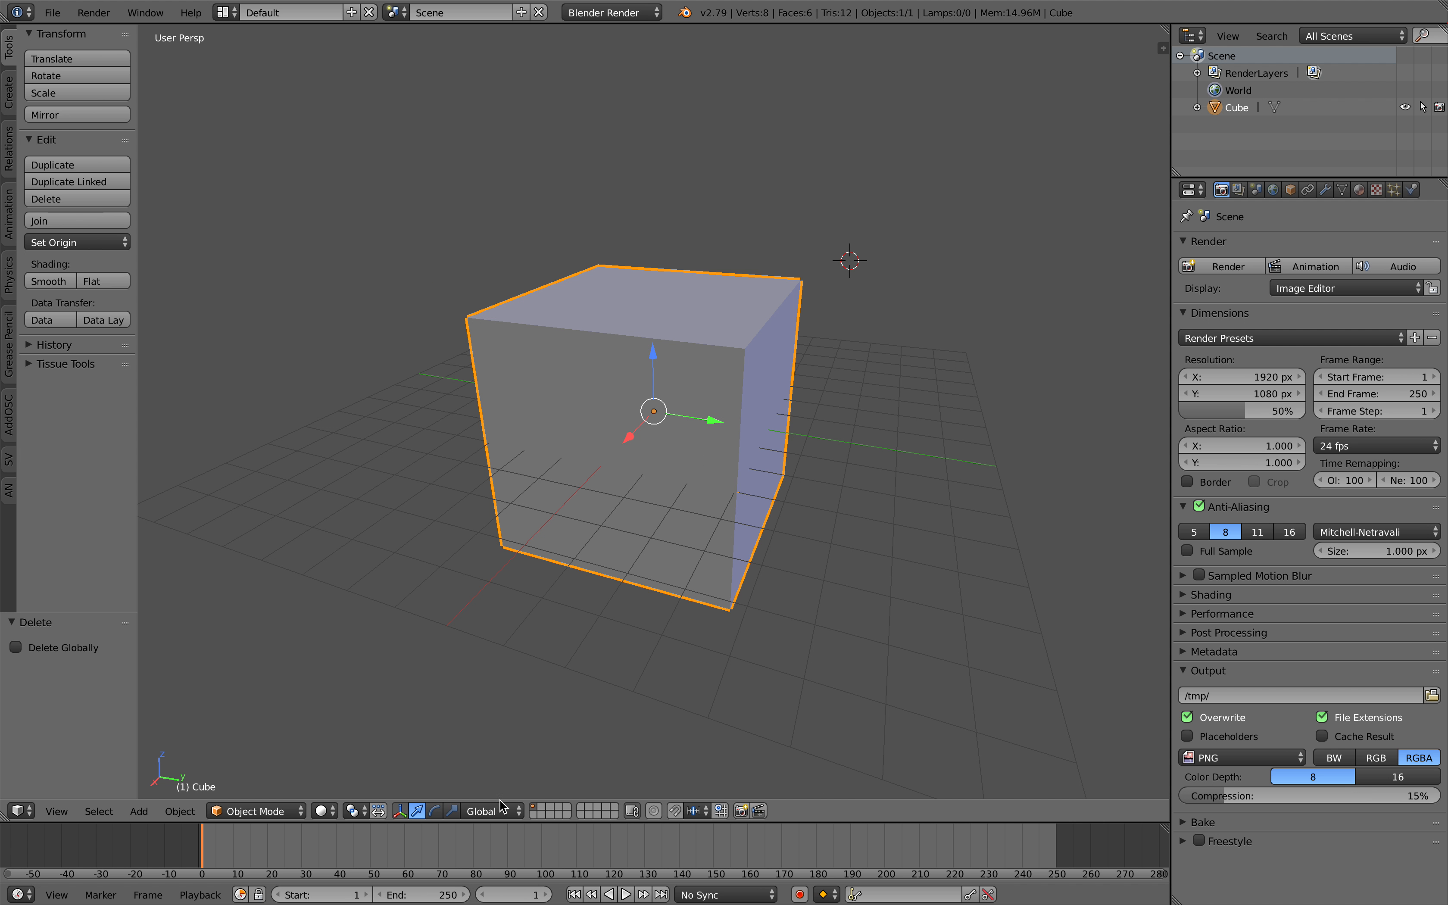
left_click_drag(717, 423, 787, 438)
mouse_move(755, 479)
middle_mouse_down()
mouse_move(715, 474)
mouse_move(773, 473)
middle_mouse_up()
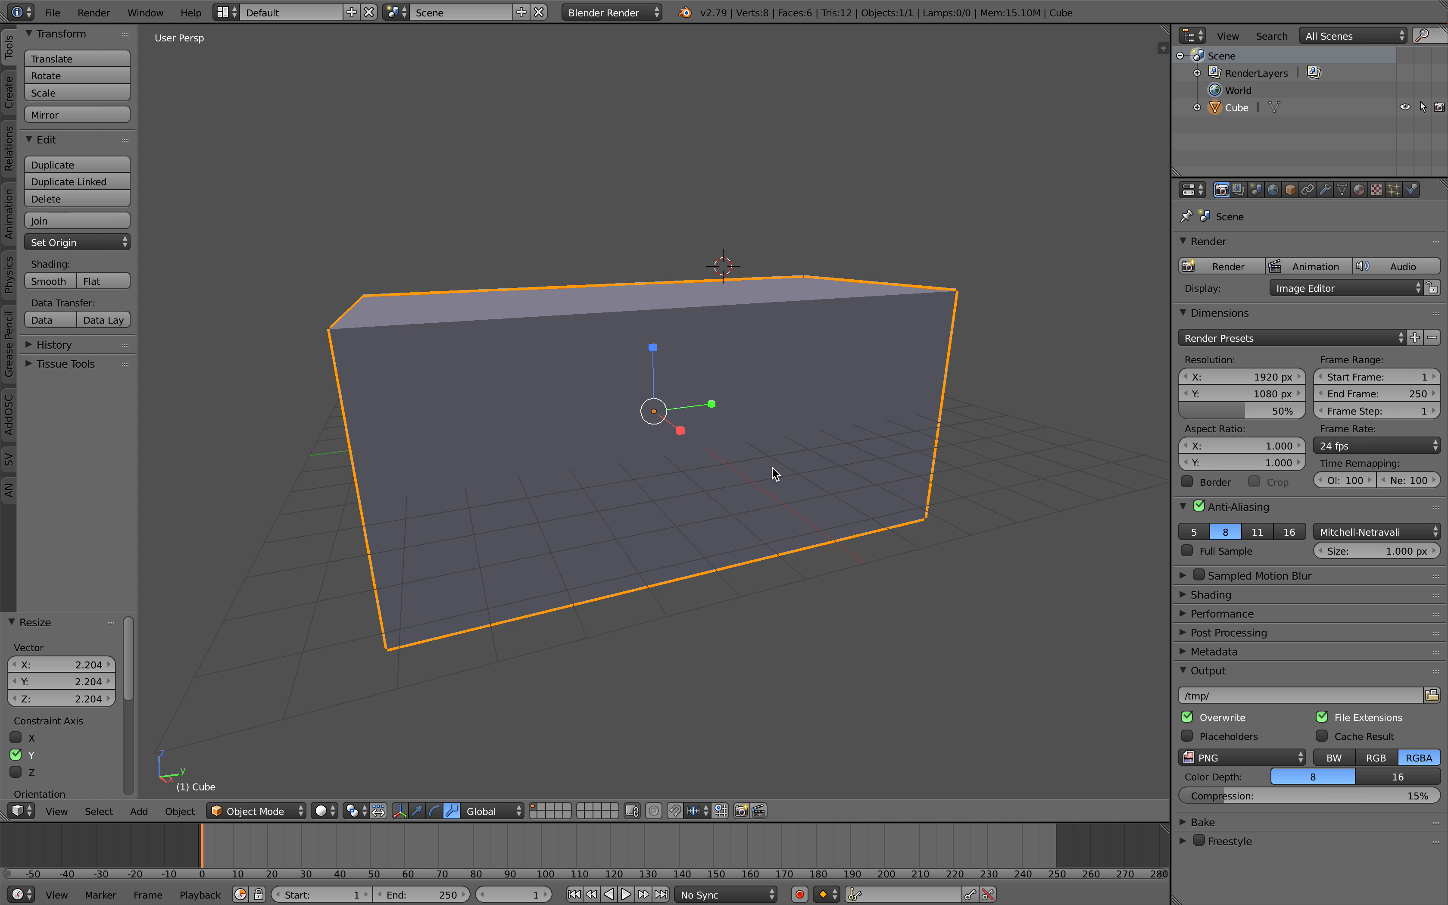
middle_click_drag(772, 466, 753, 474)
middle_click_drag(590, 202, 587, 203)
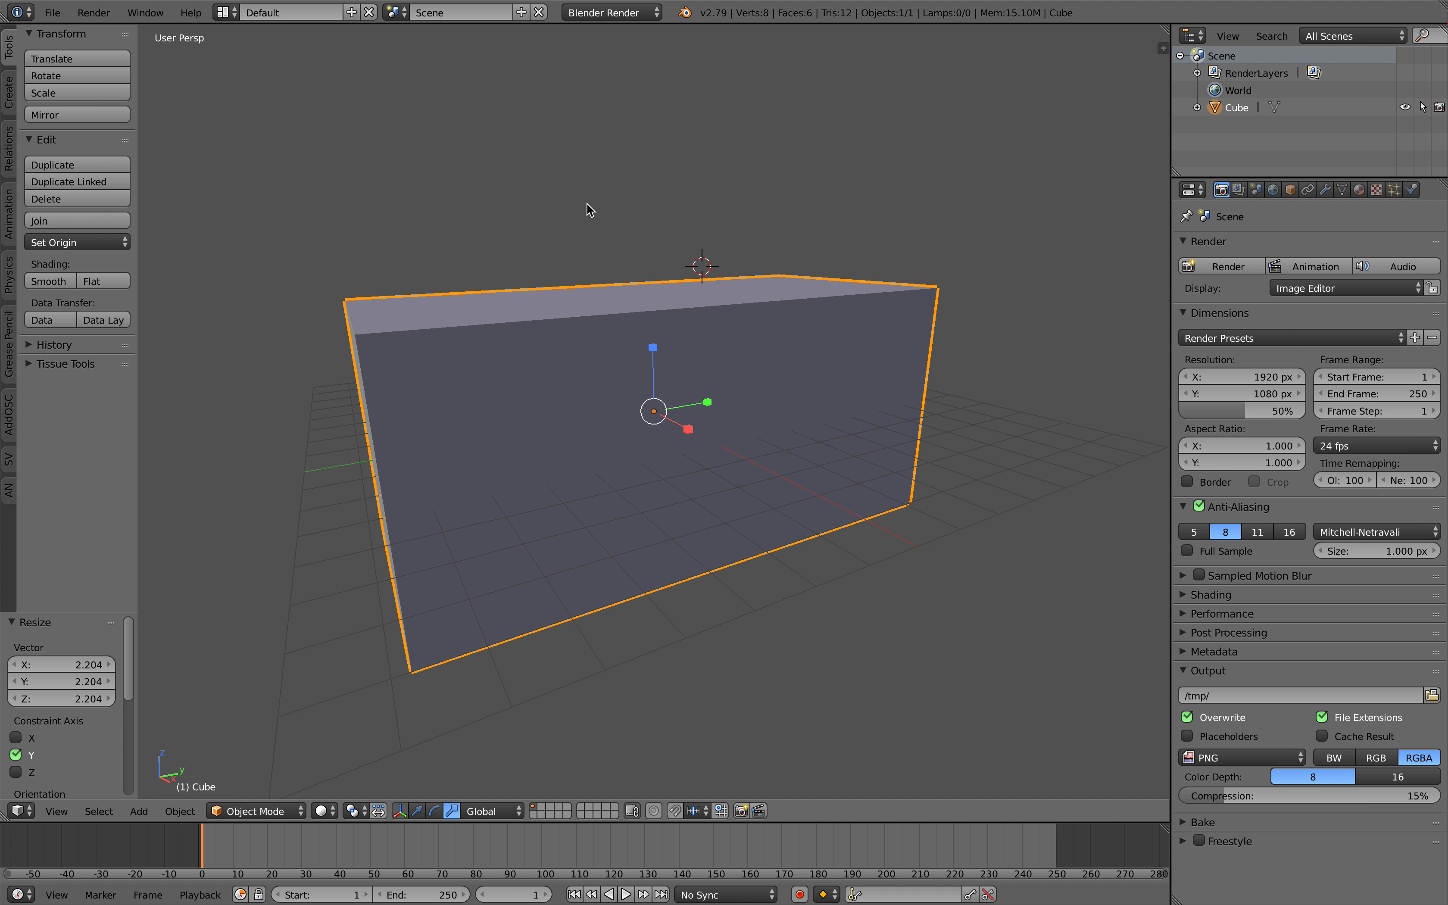
- Rename the stretched cube object as Domain
middle_click_drag(643, 239, 676, 318)
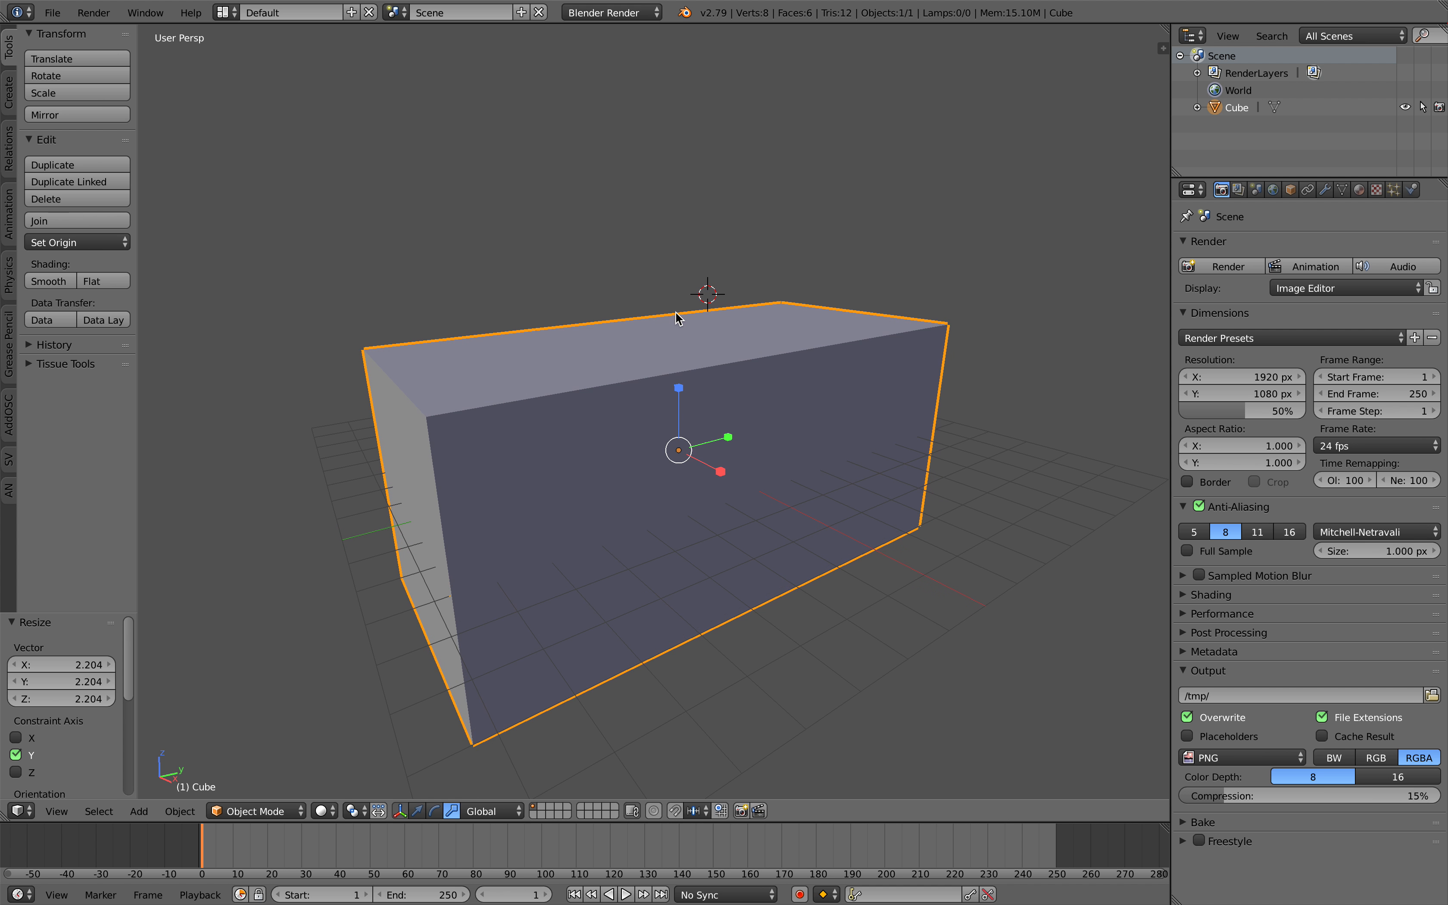
double_click(1226, 114)
key("Return")
middle_click_drag(970, 365, 888, 346)
- Save the scene over fluid_motivation_001.blend in the fluid_motivation folder
key("ctrl+s")
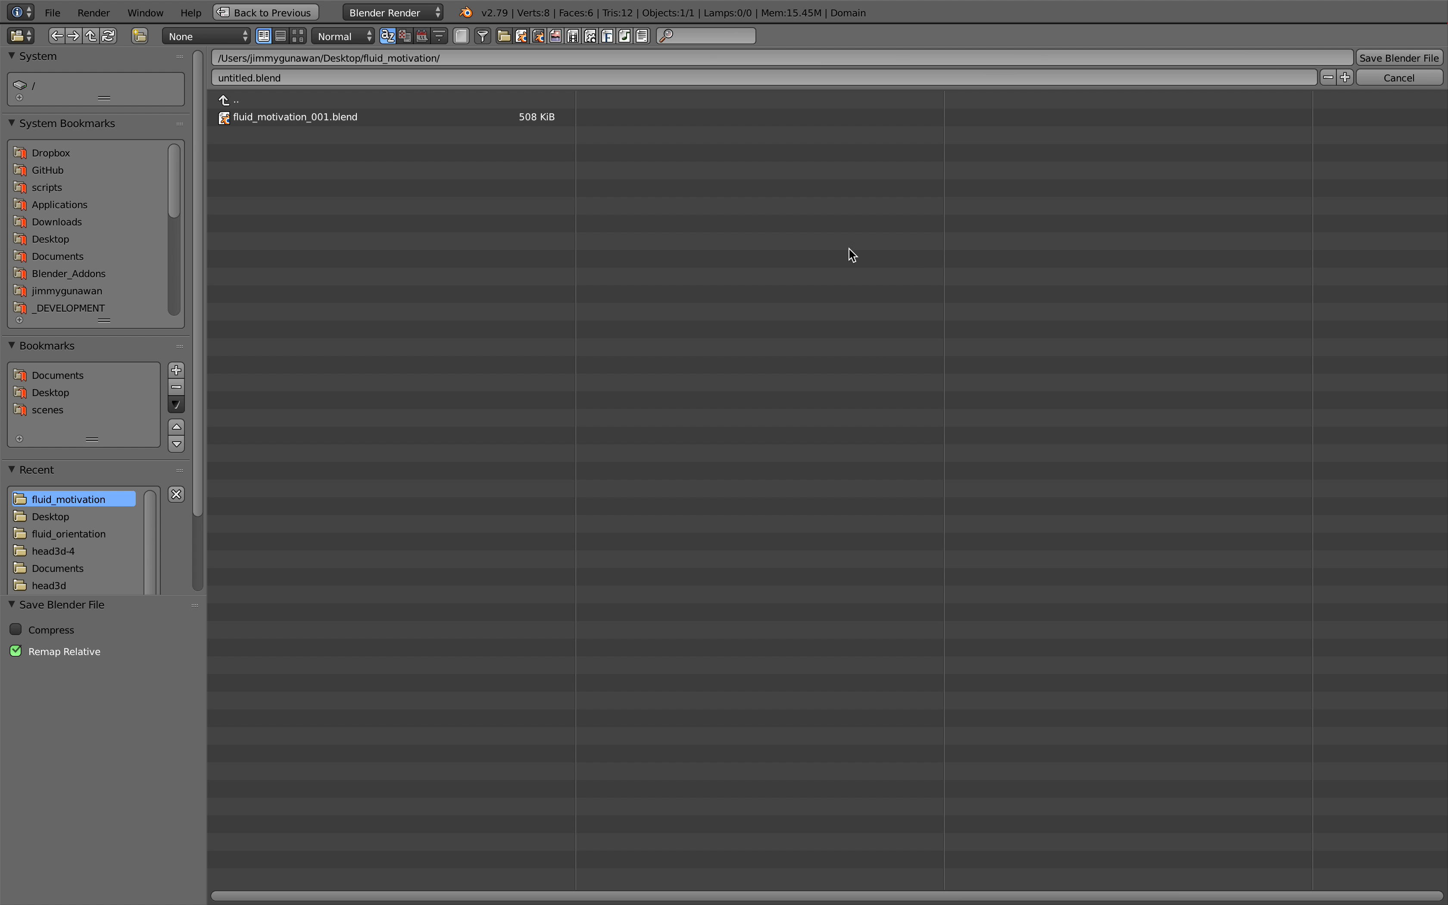
left_click(291, 117)
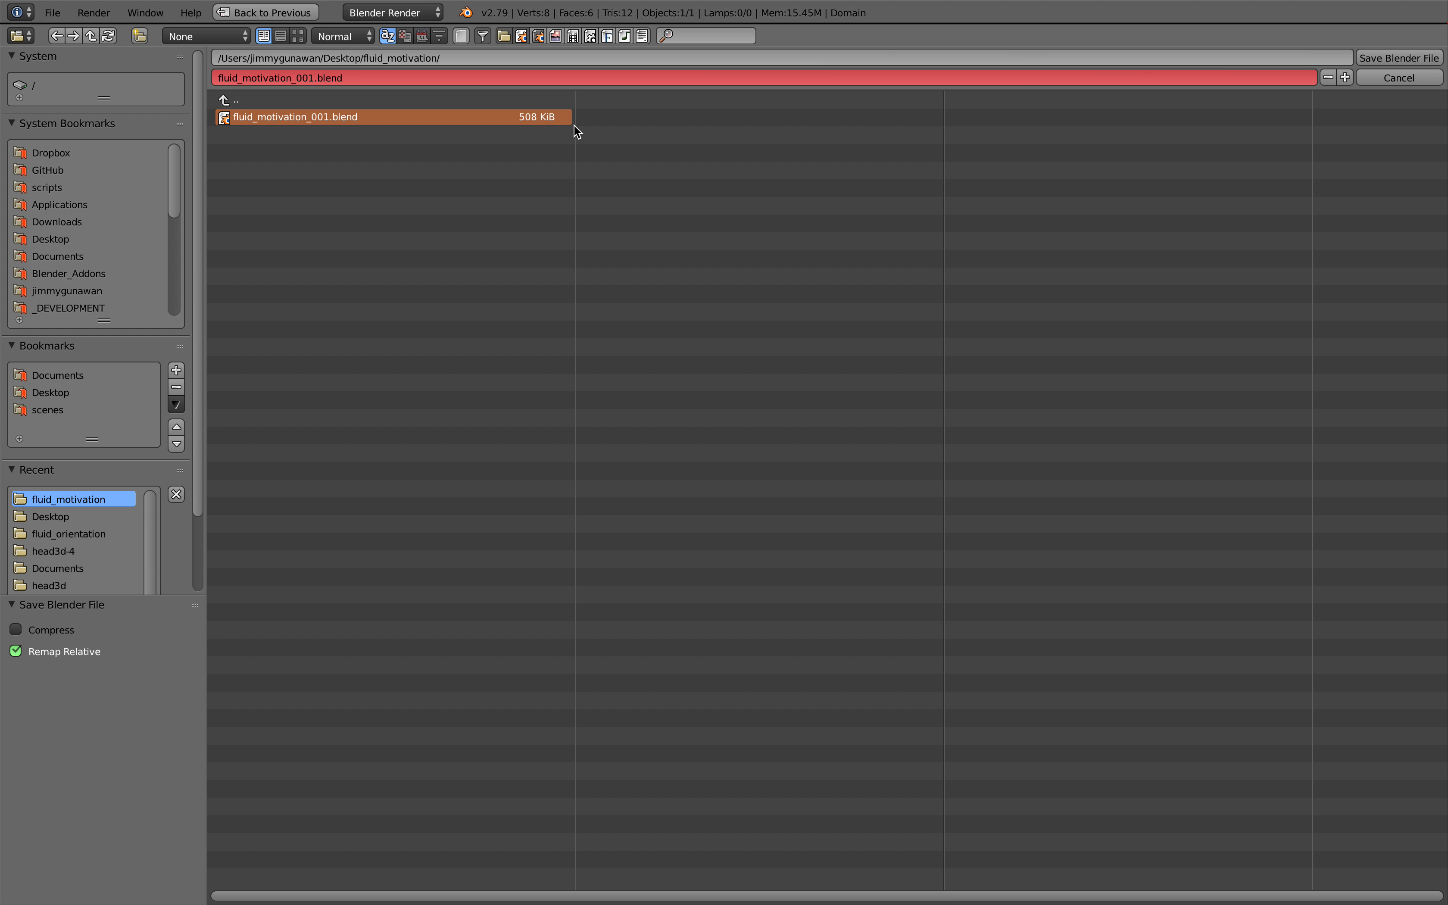
left_click(1399, 58)
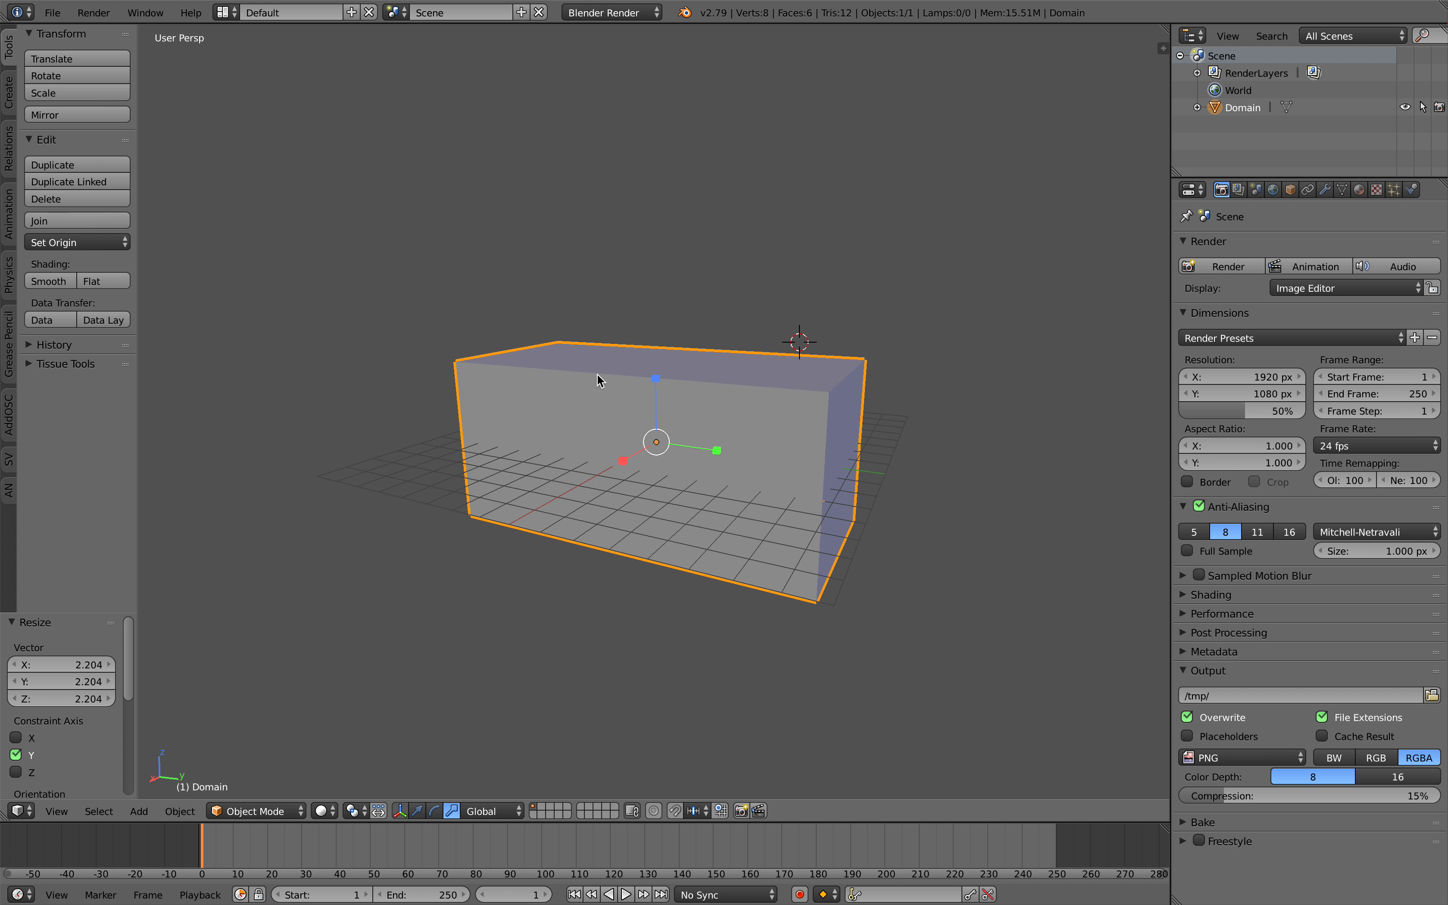
- Enable Fluid physics on the Domain box with its type set to Domain, and save the file
left_click(1412, 190)
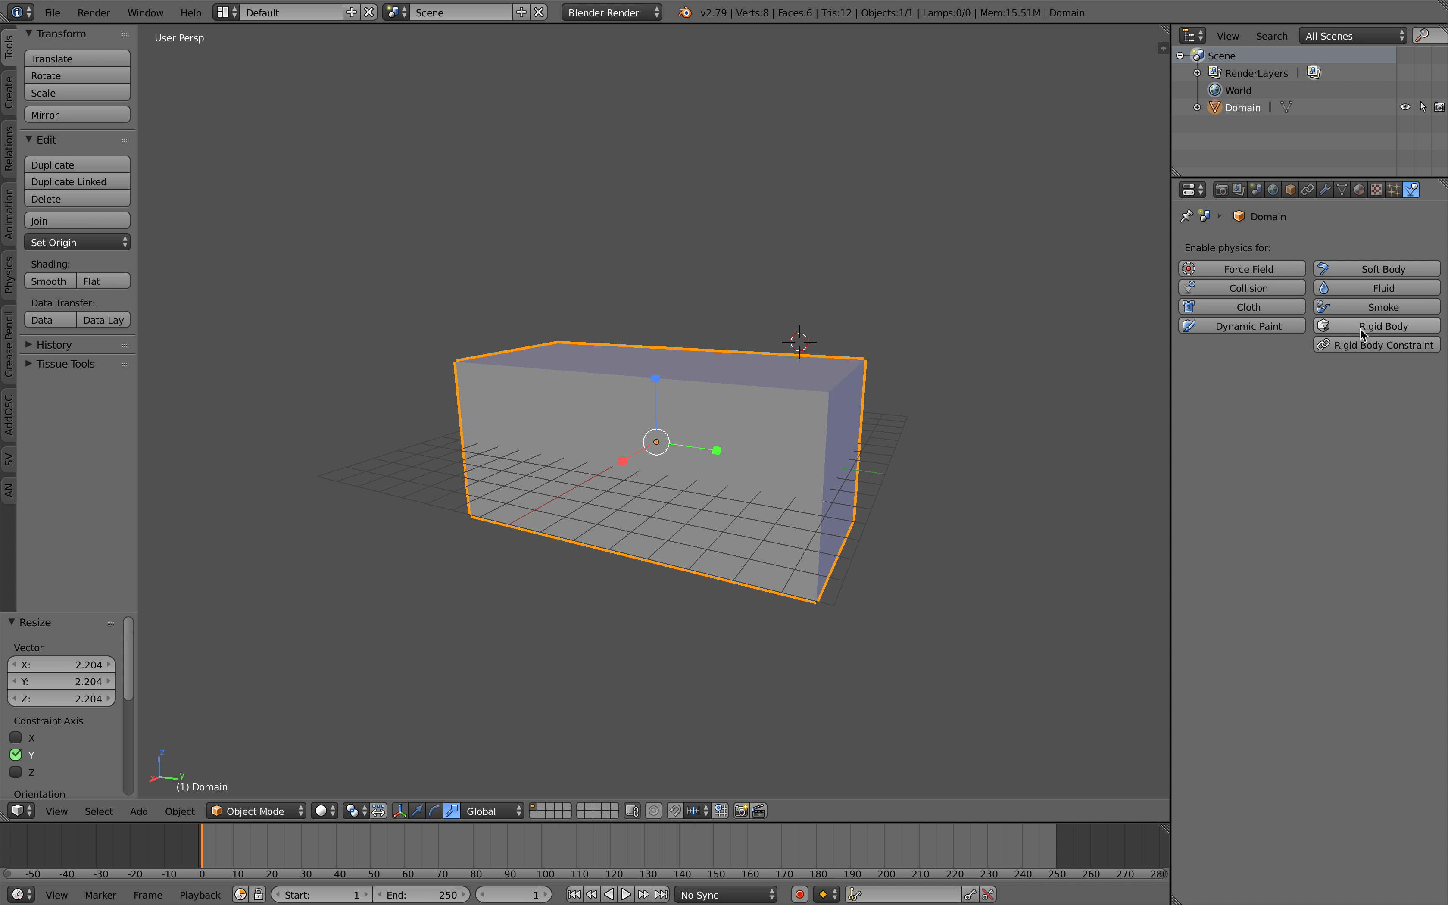
left_click(1362, 290)
middle_click_drag(936, 287, 934, 313)
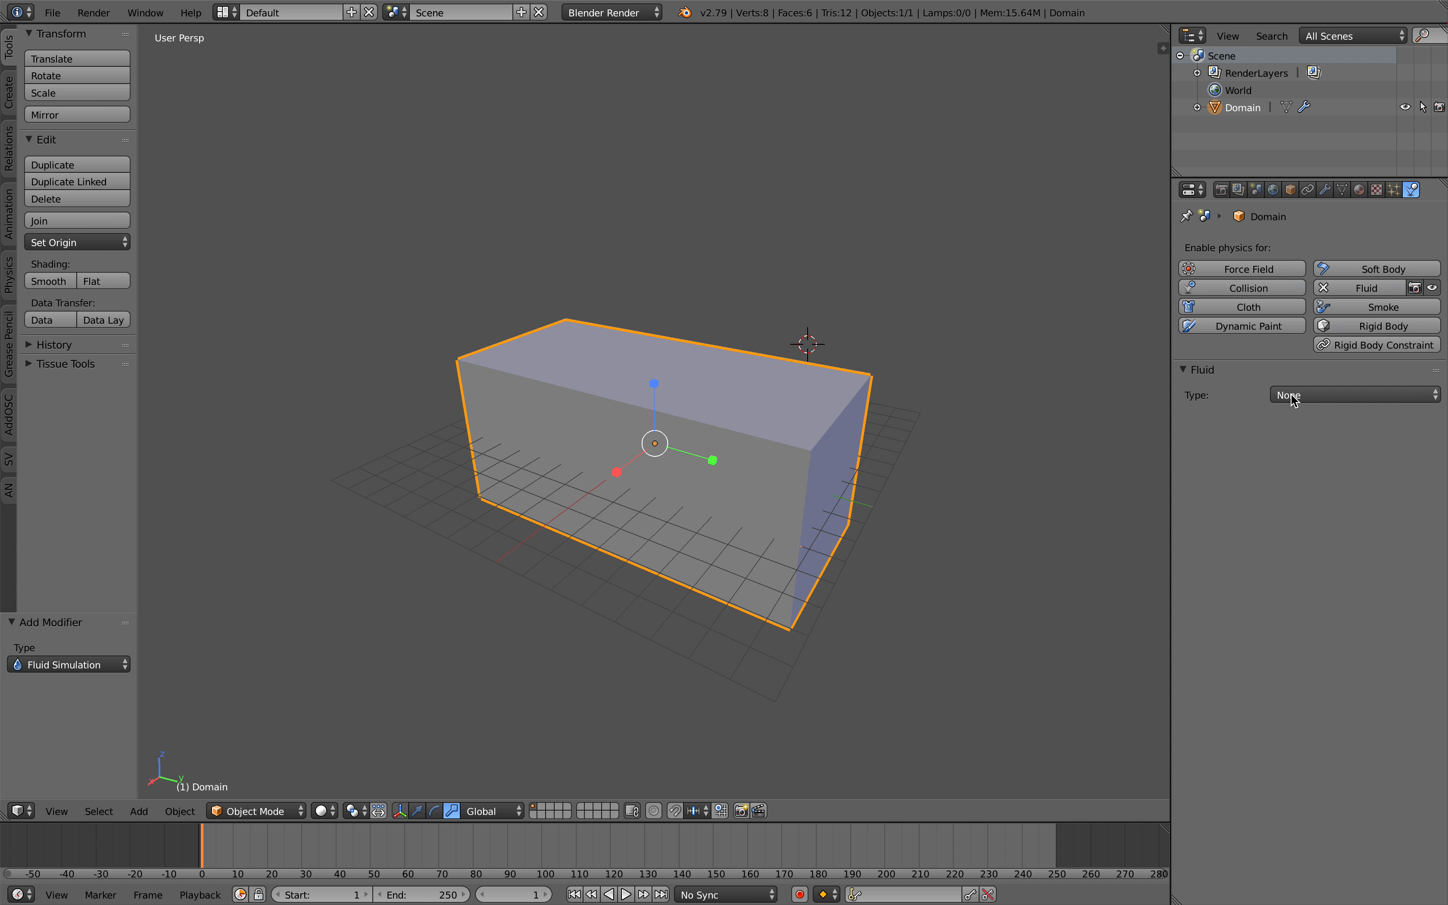
left_click(1355, 395)
left_click(1310, 351)
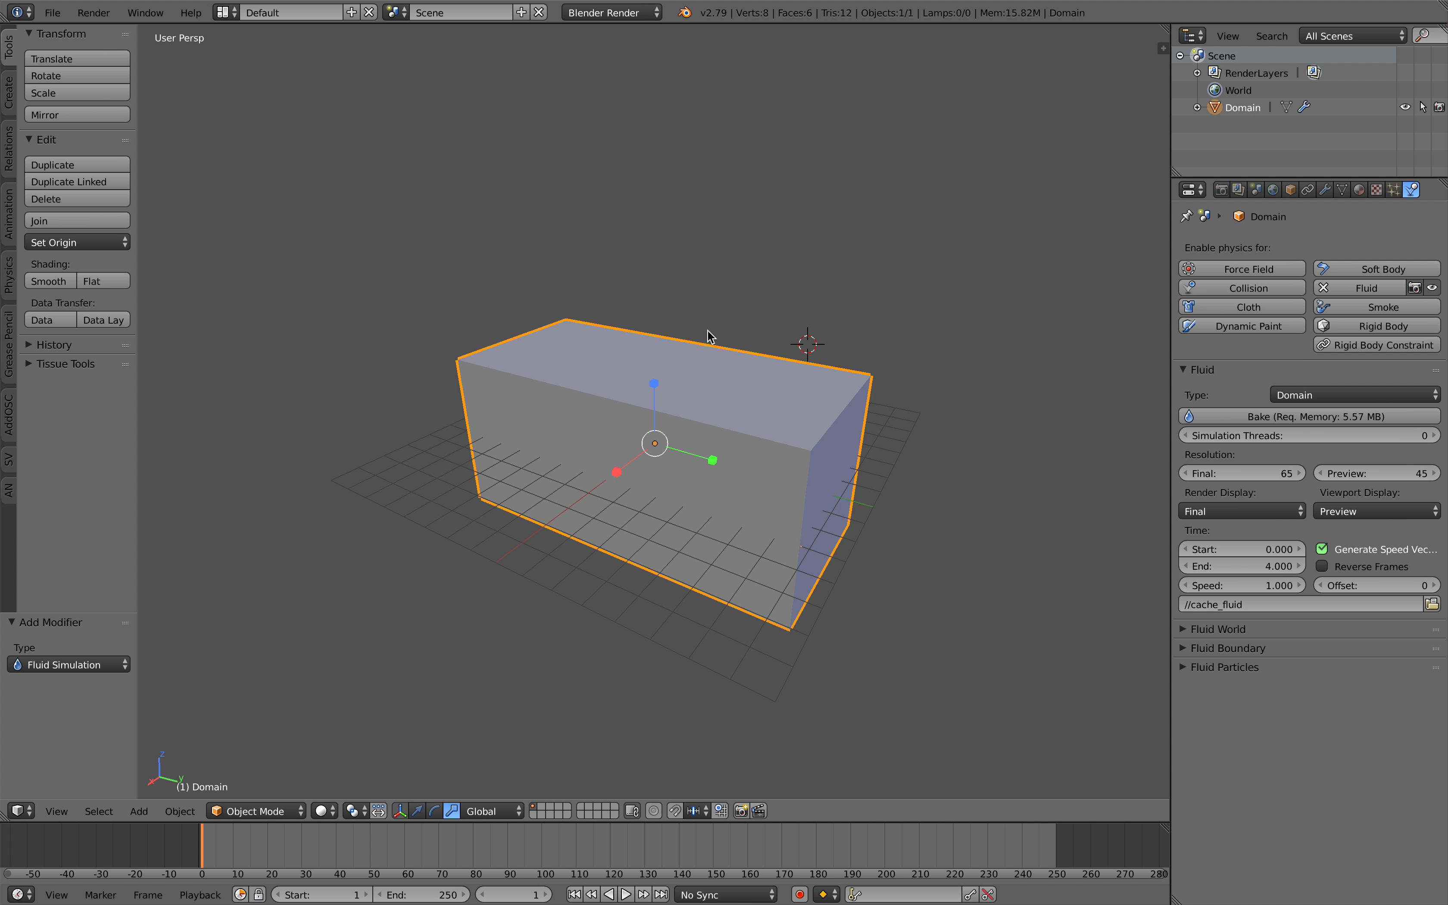
middle_click_drag(708, 331, 765, 330)
key("ctrl+s")
left_click(764, 329)
- Duplicate the Domain box, leaving the copy exactly in place over the original
key("shift+a")
middle_click_drag(786, 252, 685, 405)
left_click(417, 812)
middle_click_drag(711, 492, 695, 507)
key("shift+d")
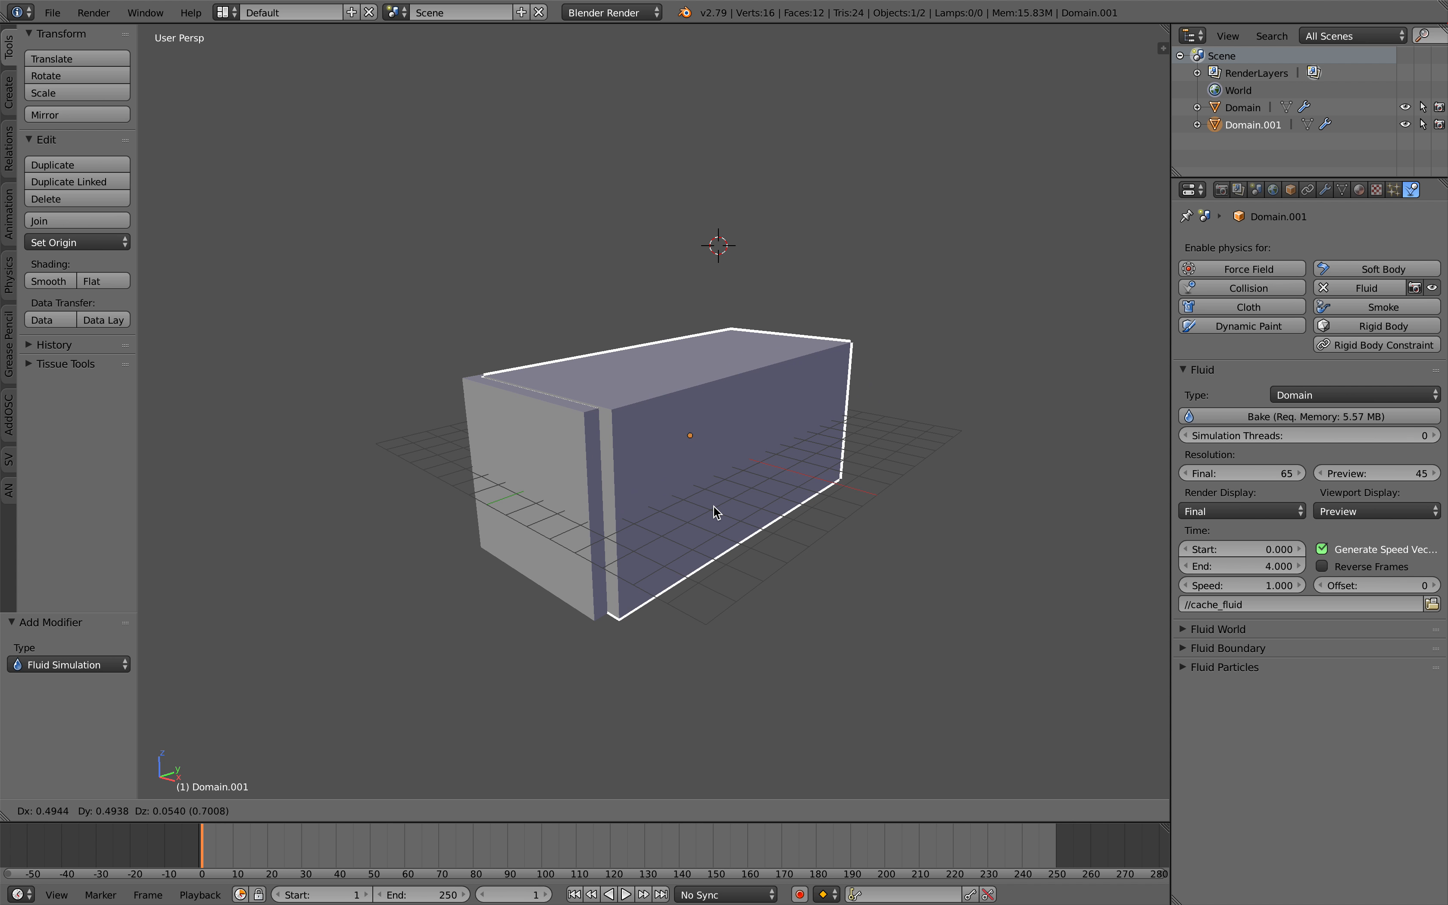
right_click(710, 507)
- Flatten the duplicate box along Z and lower it by about 2.018 to the base of the domain
middle_click_drag(710, 507, 709, 508)
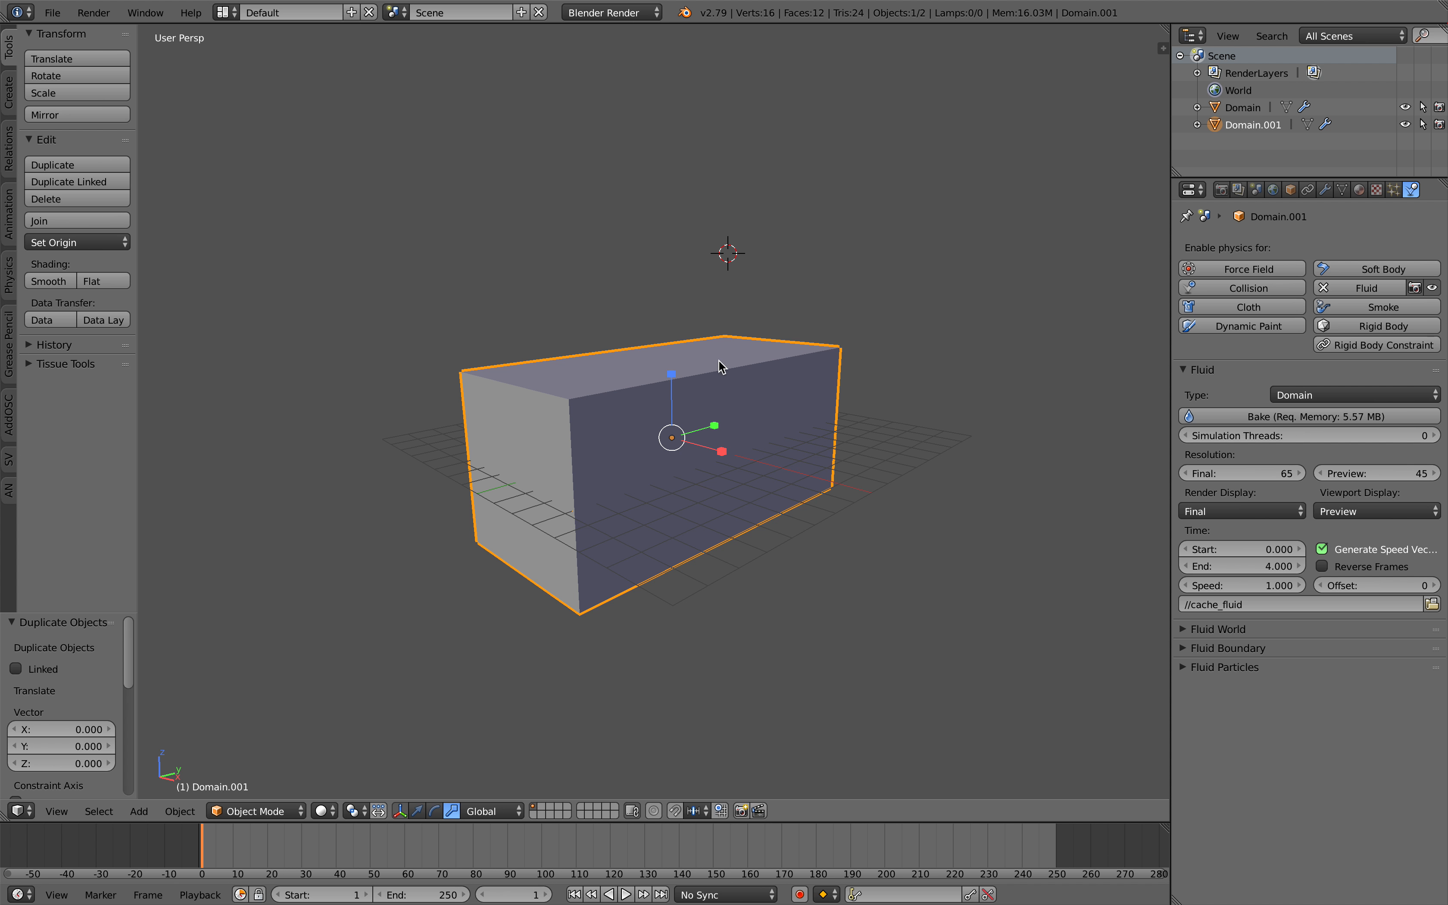
left_click_drag(673, 377, 674, 429)
middle_click_drag(824, 482, 778, 472)
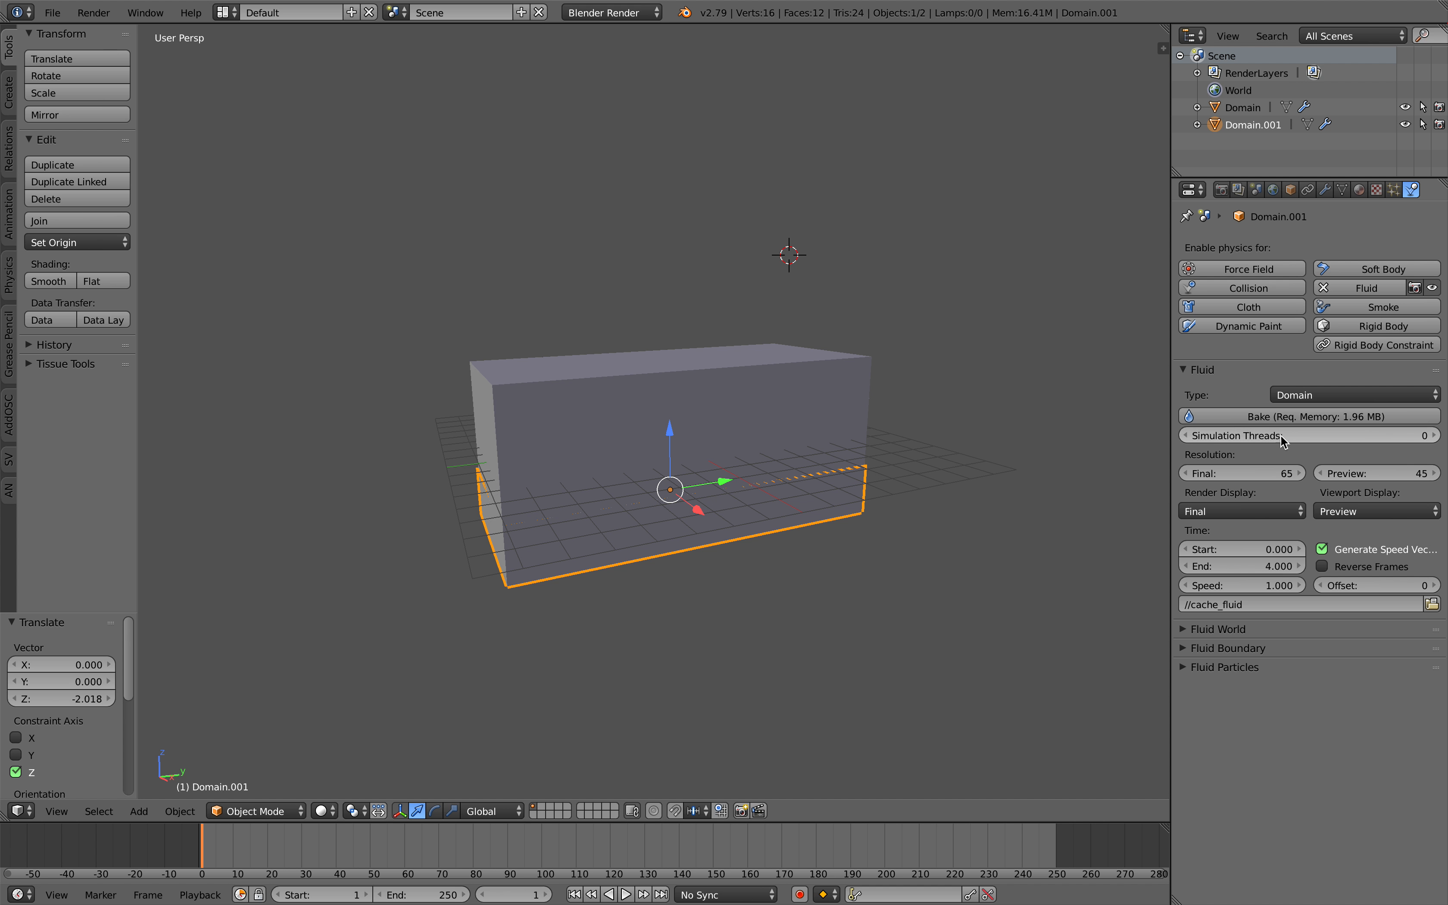
- Set the flattened box's fluid type to Fluid and save the file
left_click(1325, 395)
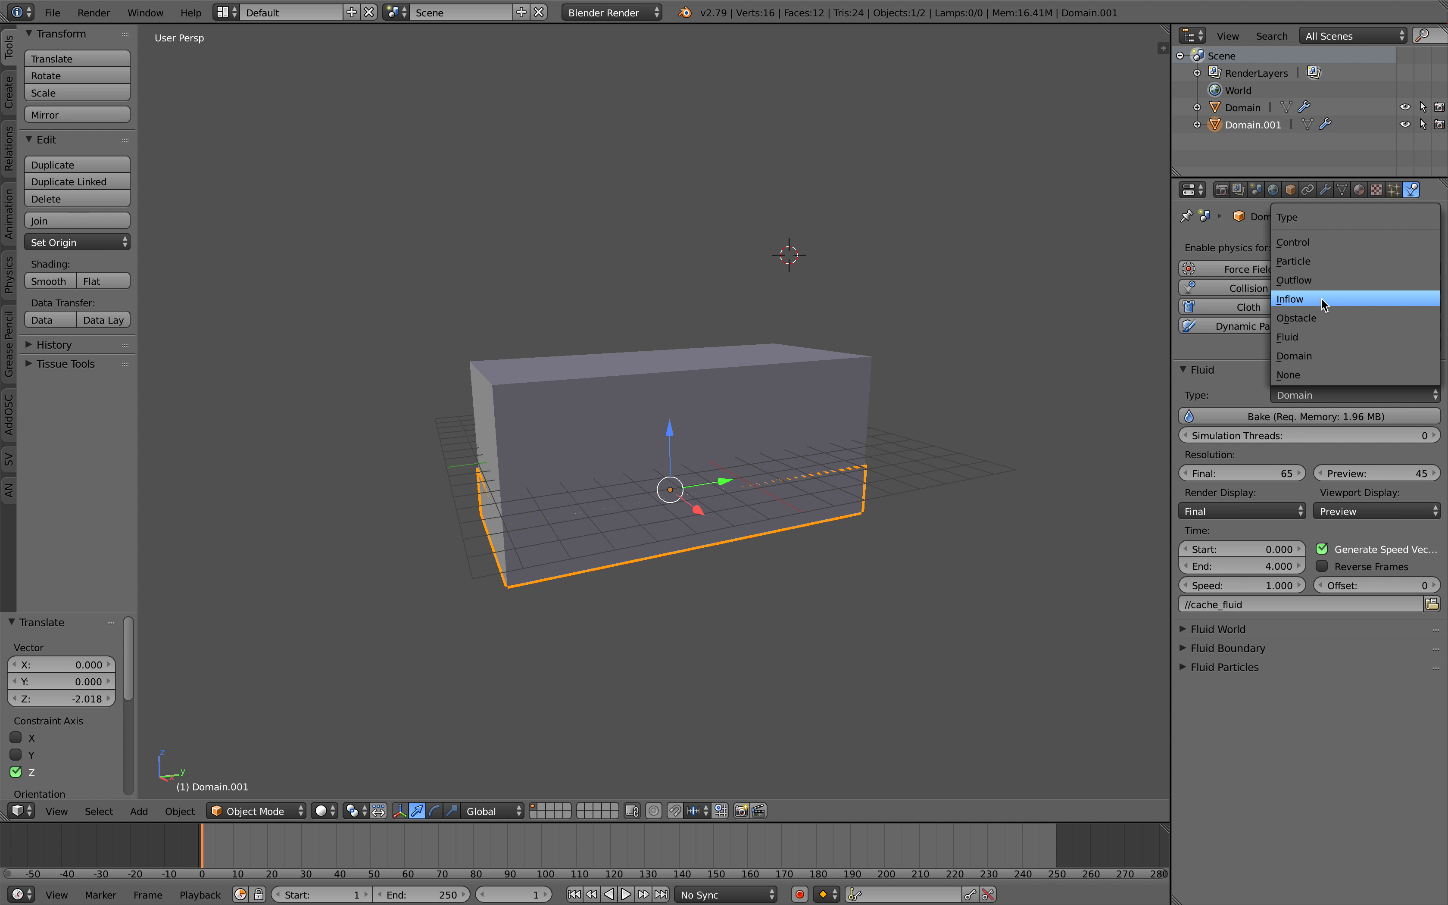
left_click(1306, 336)
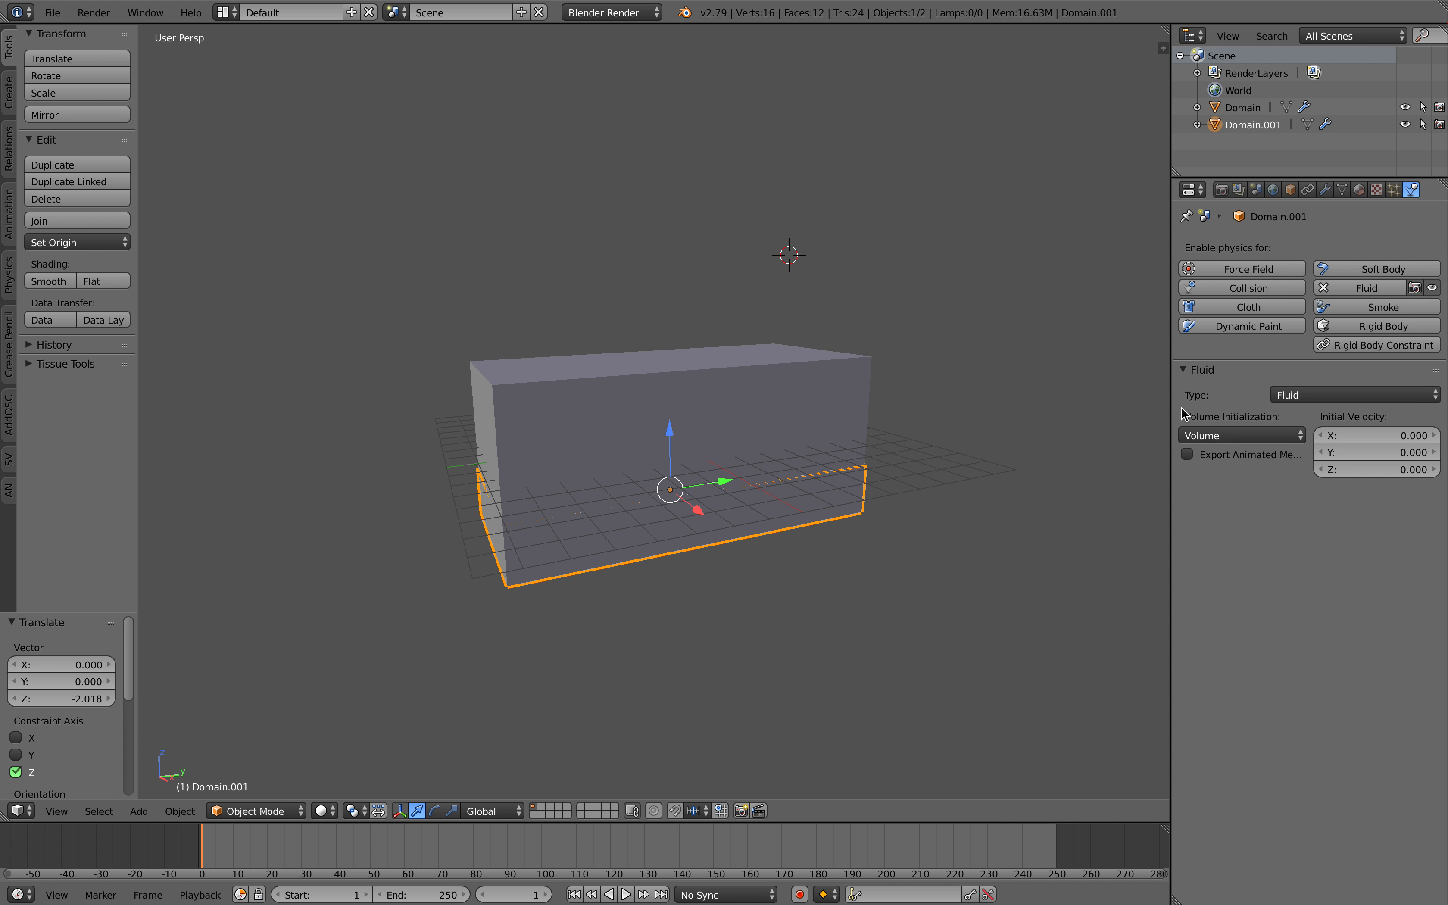
scroll(727, 522, "up", 2)
middle_click_drag(538, 525, 657, 569)
key("ctrl+s")
left_click(627, 559)
- Select the Domain box and bake its fluid simulation
scroll(627, 559, "down", 3)
right_click(733, 432)
scroll(742, 464, "up", 2)
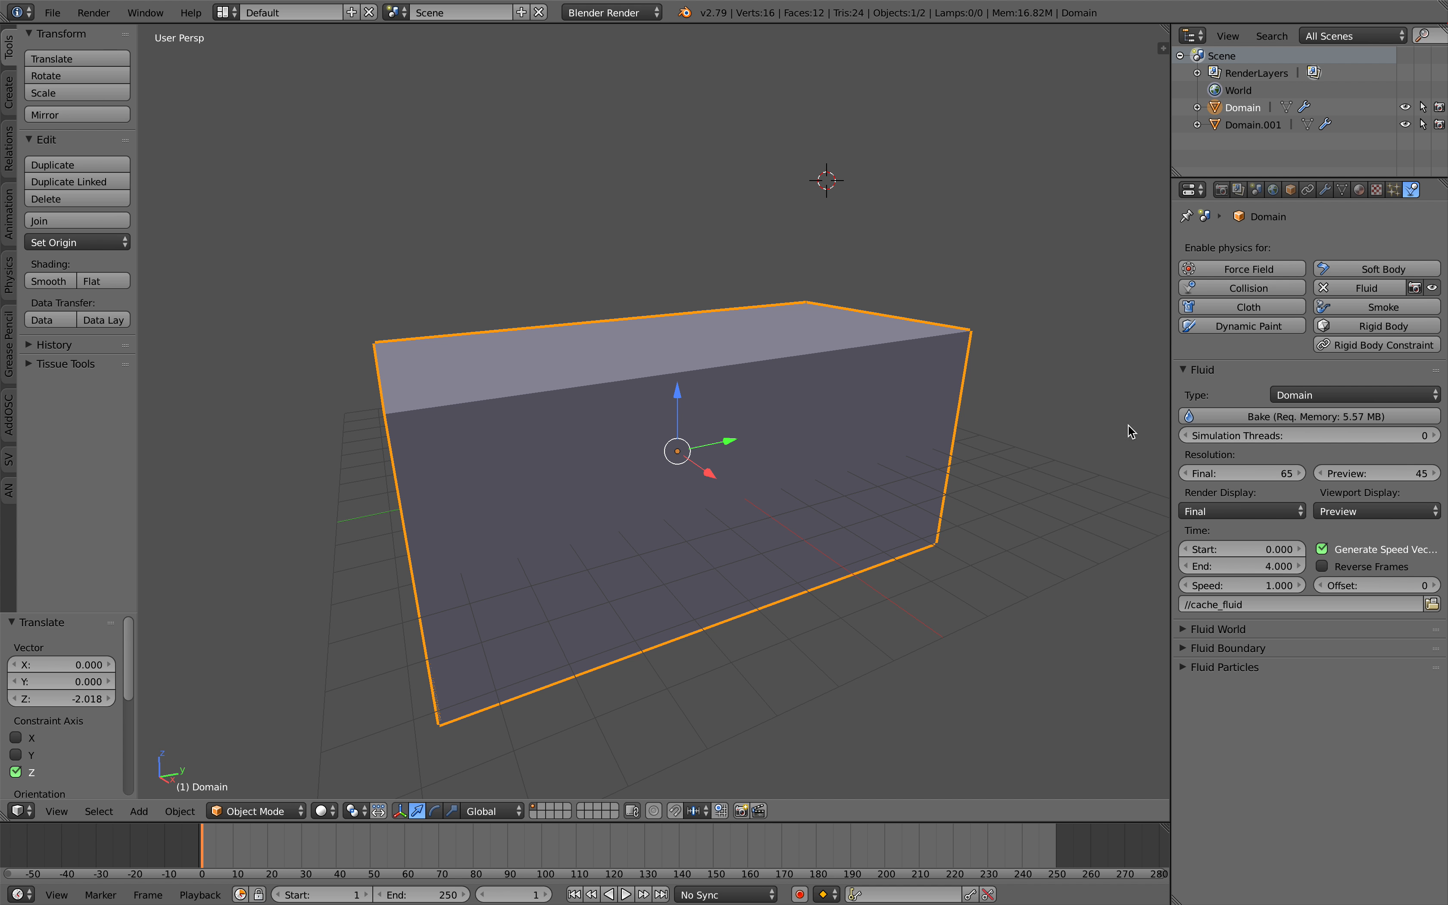
left_click(1201, 416)
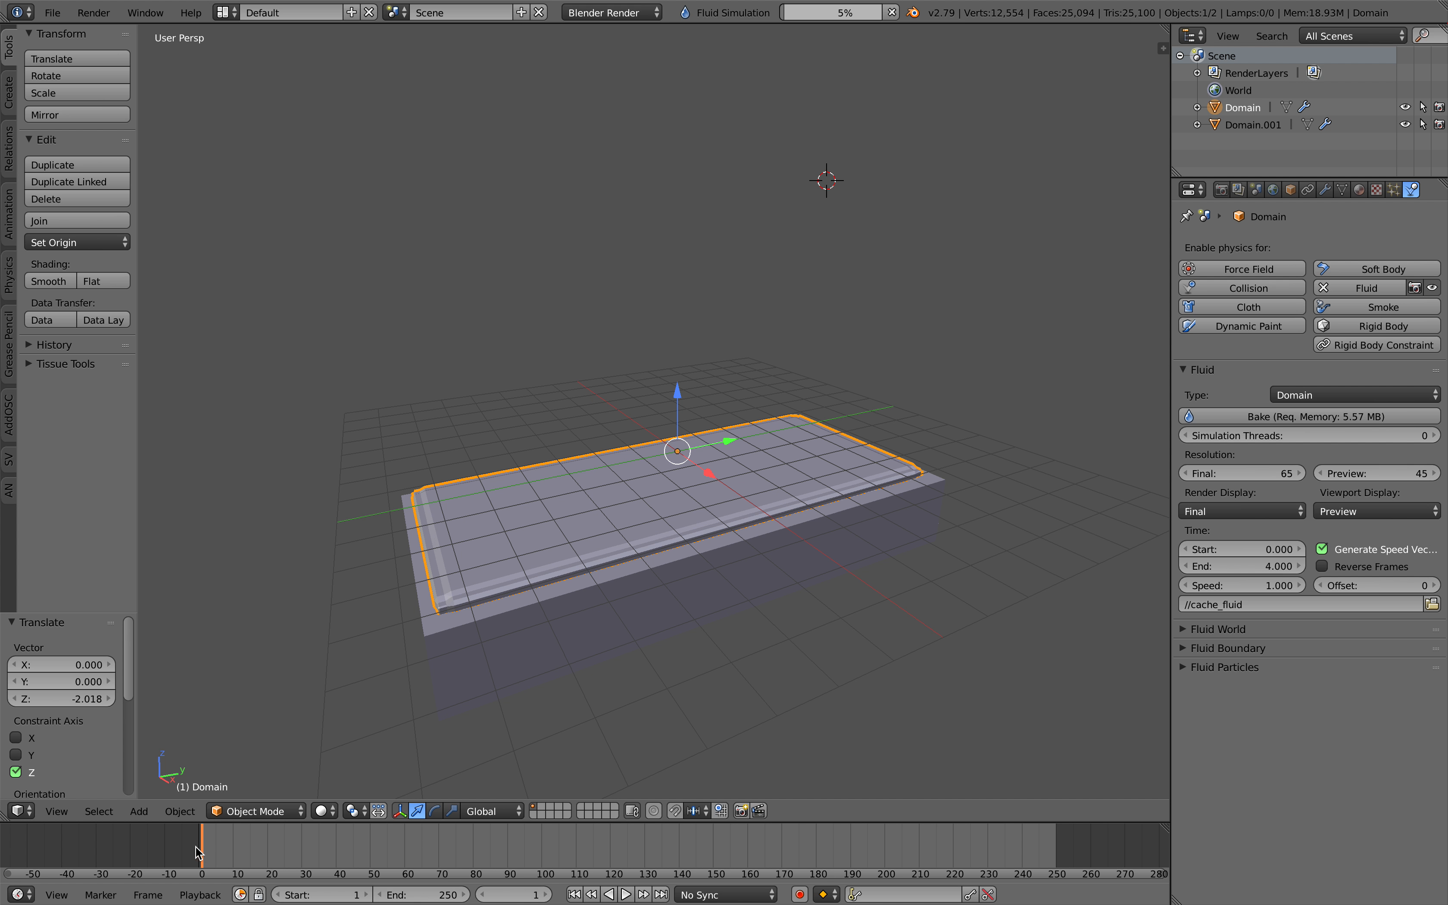
- Hide the flattened Domain.001 box so that only the simulated fluid mesh is displayed
middle_click_drag(474, 660, 508, 638)
right_click(501, 630)
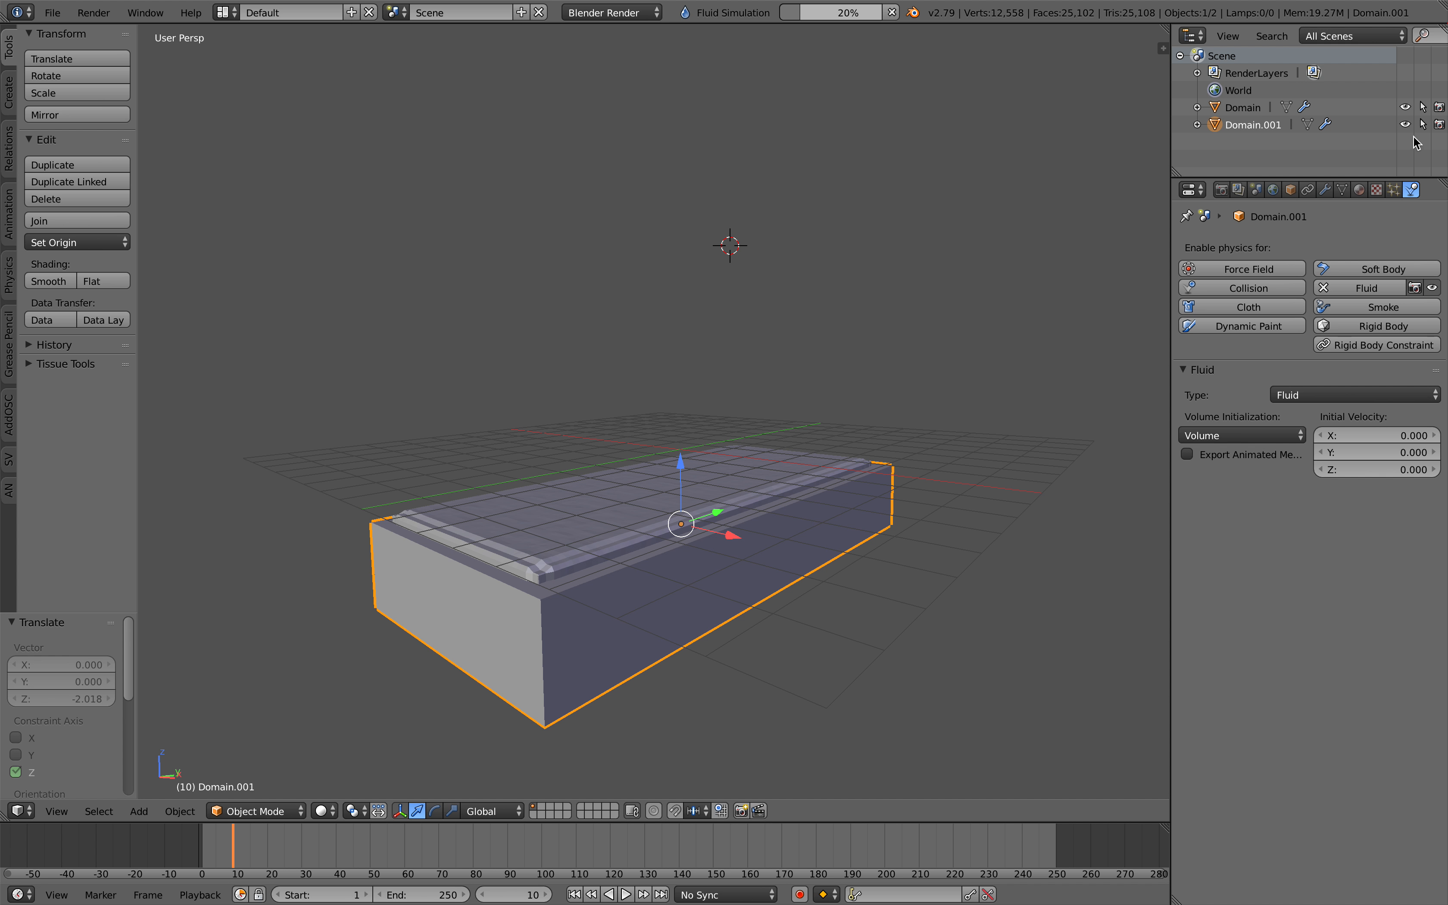
key("h")
middle_click_drag(940, 389, 851, 463)
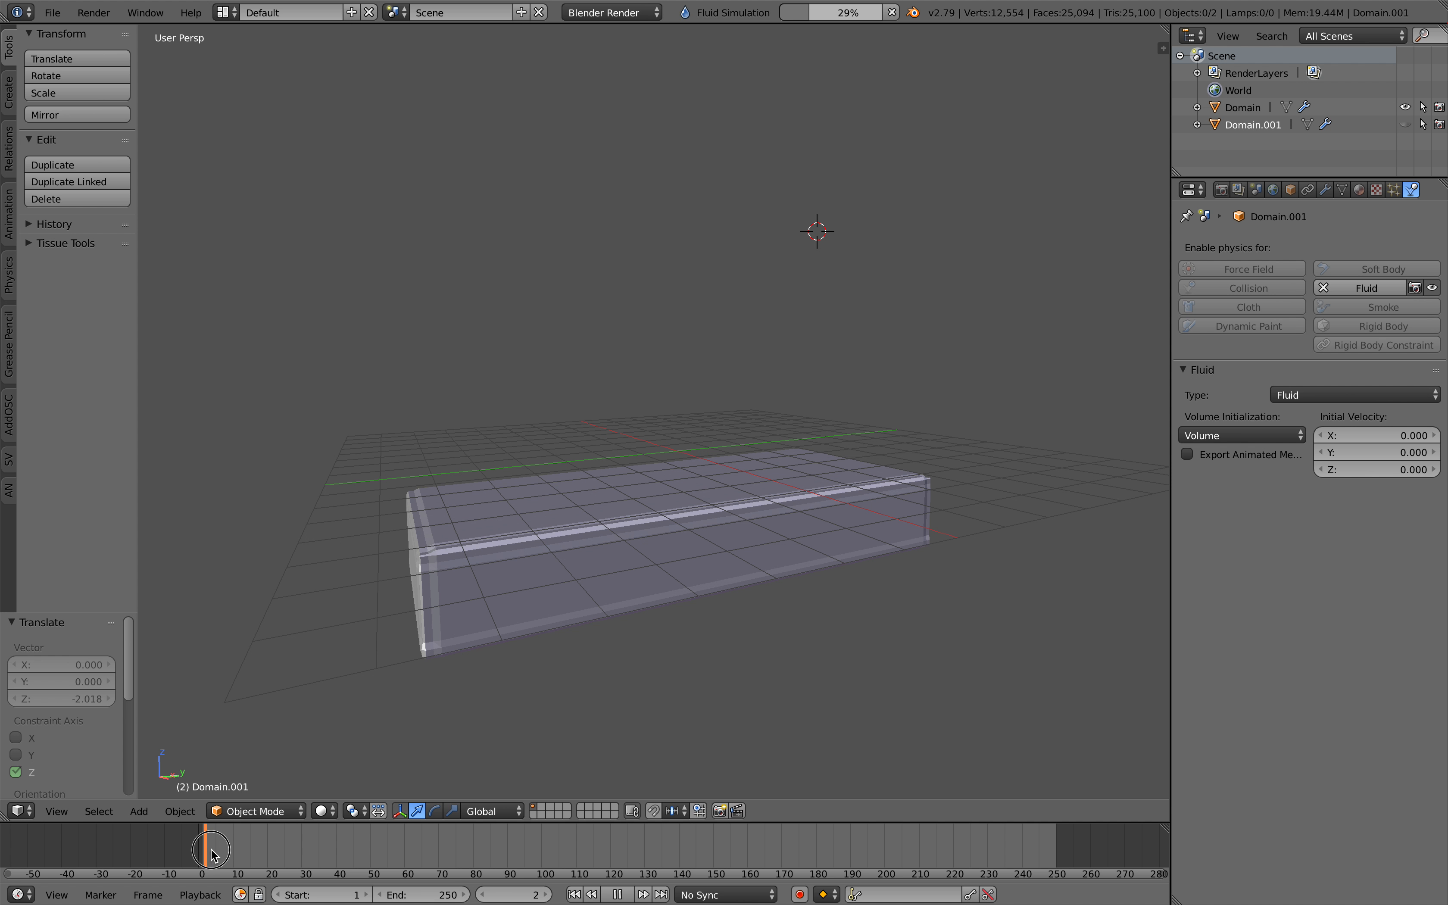
- Scrub the timeline through the baked frames to examine the fluid surface motion
left_click_drag(238, 850, 288, 850)
middle_click_drag(542, 592, 577, 641)
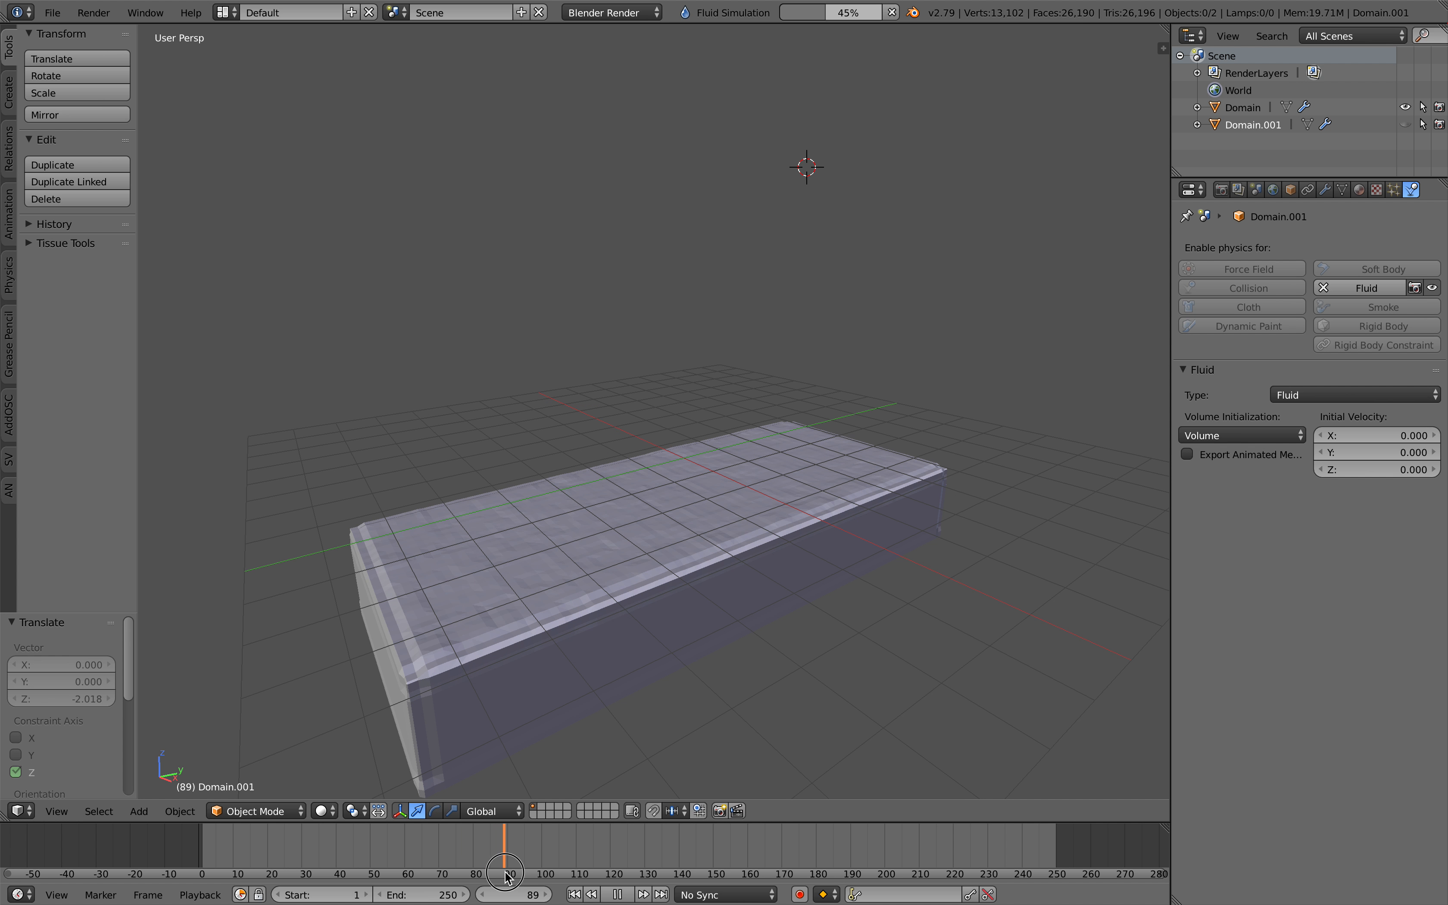
left_click_drag(560, 866, 466, 864)
middle_click_drag(733, 673, 709, 640)
scroll(641, 642, "down", 1)
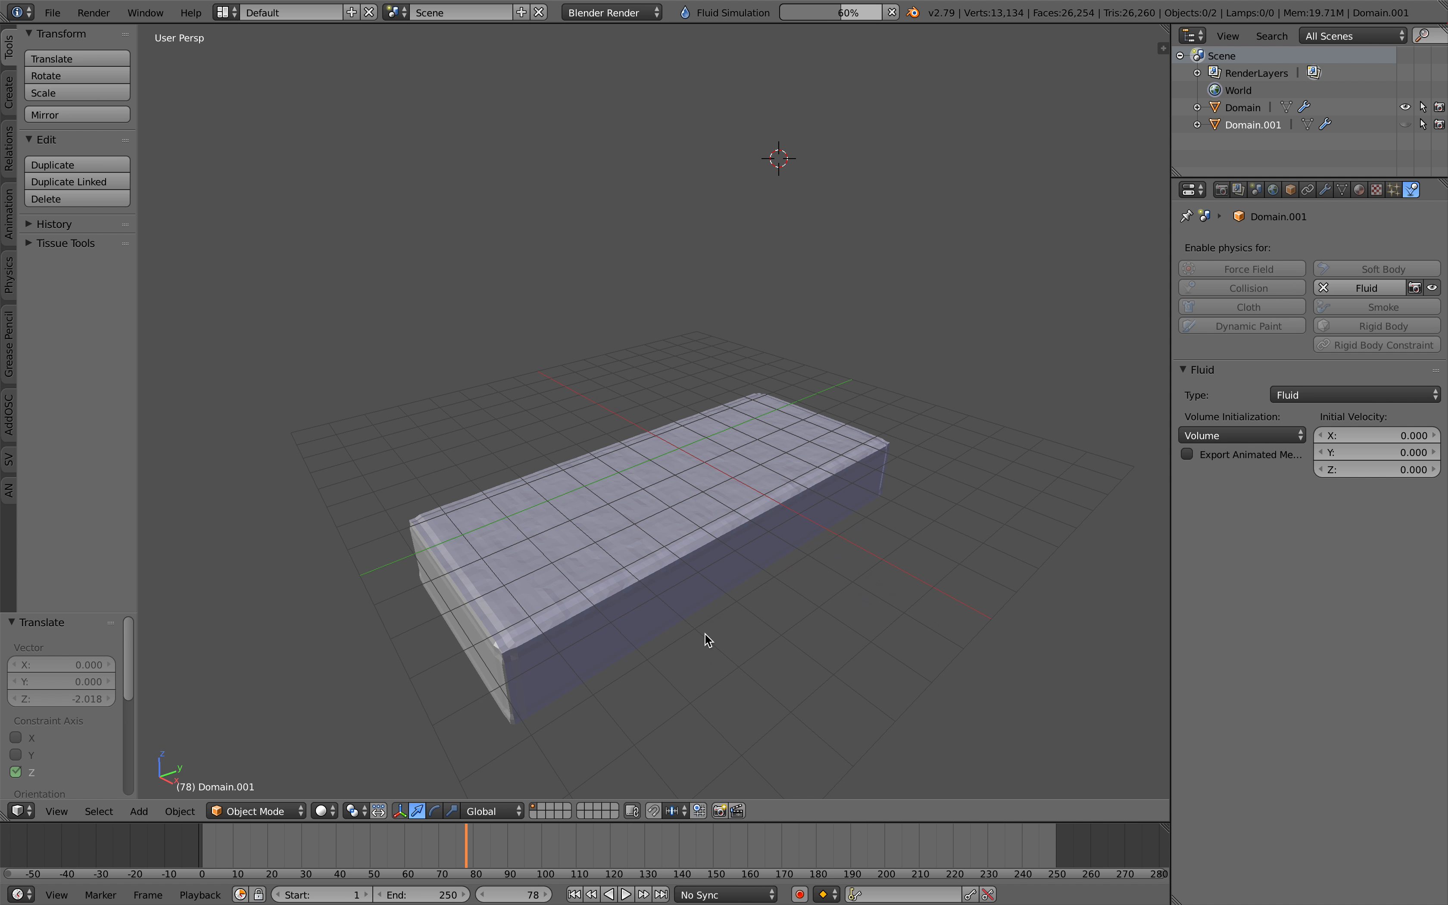
- Add a mesh cube and move it onto the middle of the fluid surface
key("shift+a")
mouse_move(713, 628)
left_click(763, 648)
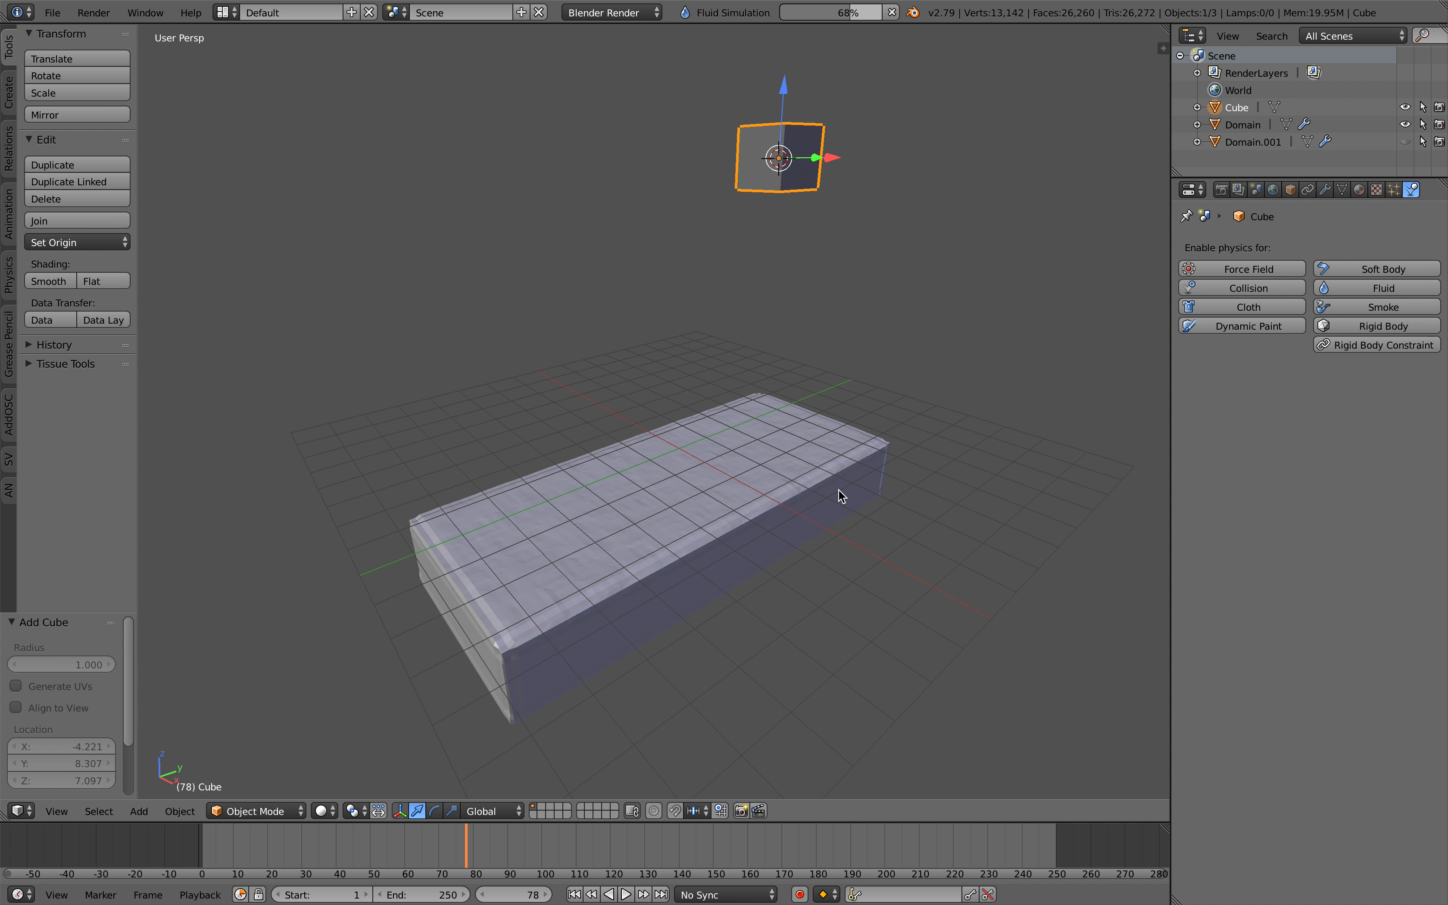
middle_click_drag(840, 491, 870, 510)
key("g")
left_click(713, 578)
middle_click_drag(713, 577, 710, 487)
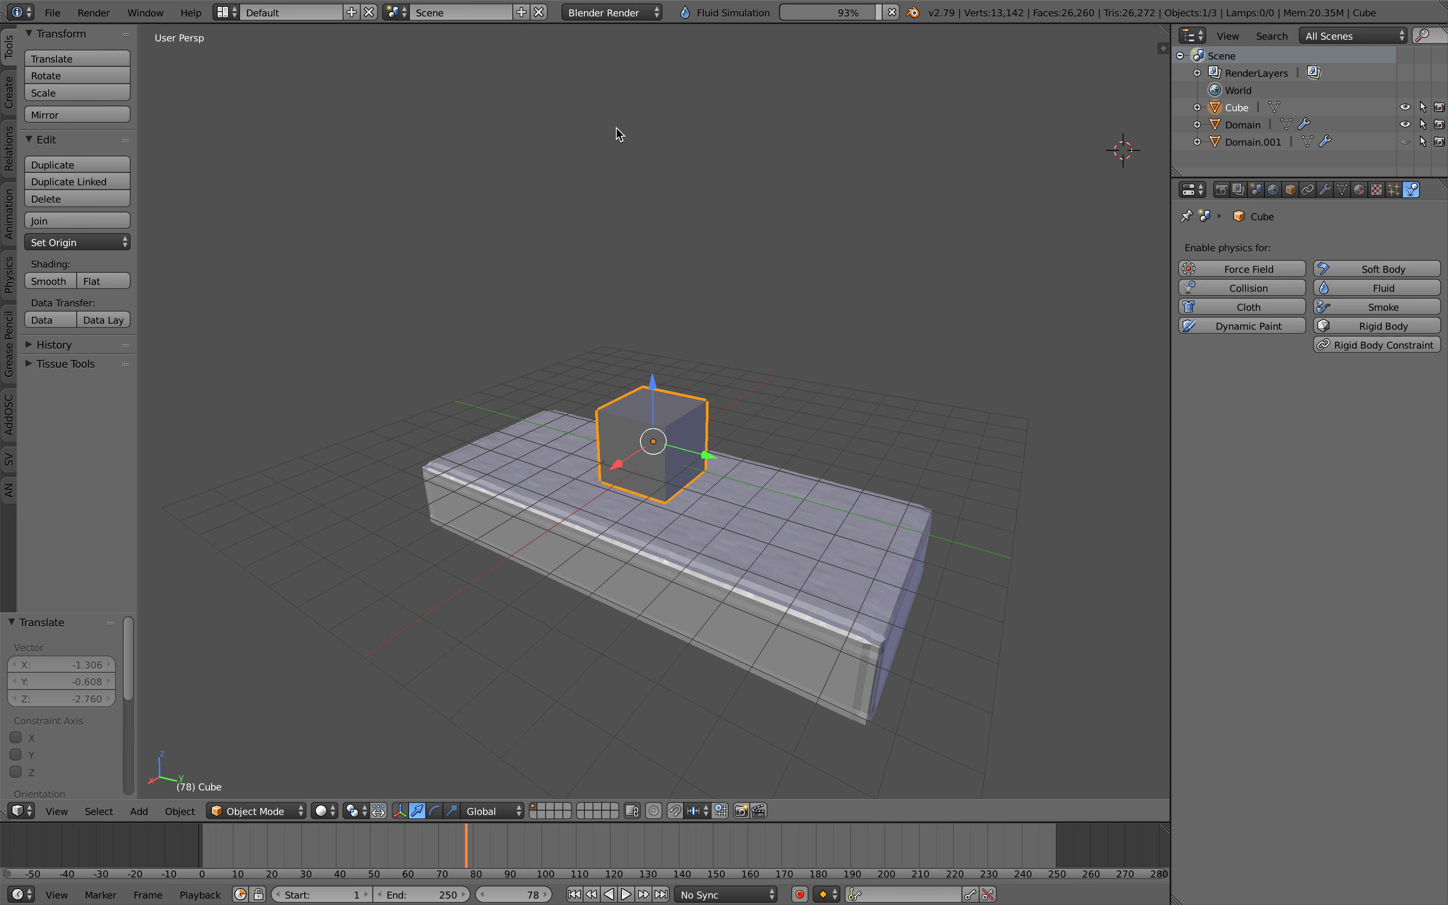
- Switch to the Compositing screen layout and expand the 3D view over the image editor
left_click(226, 12)
left_click(253, 71)
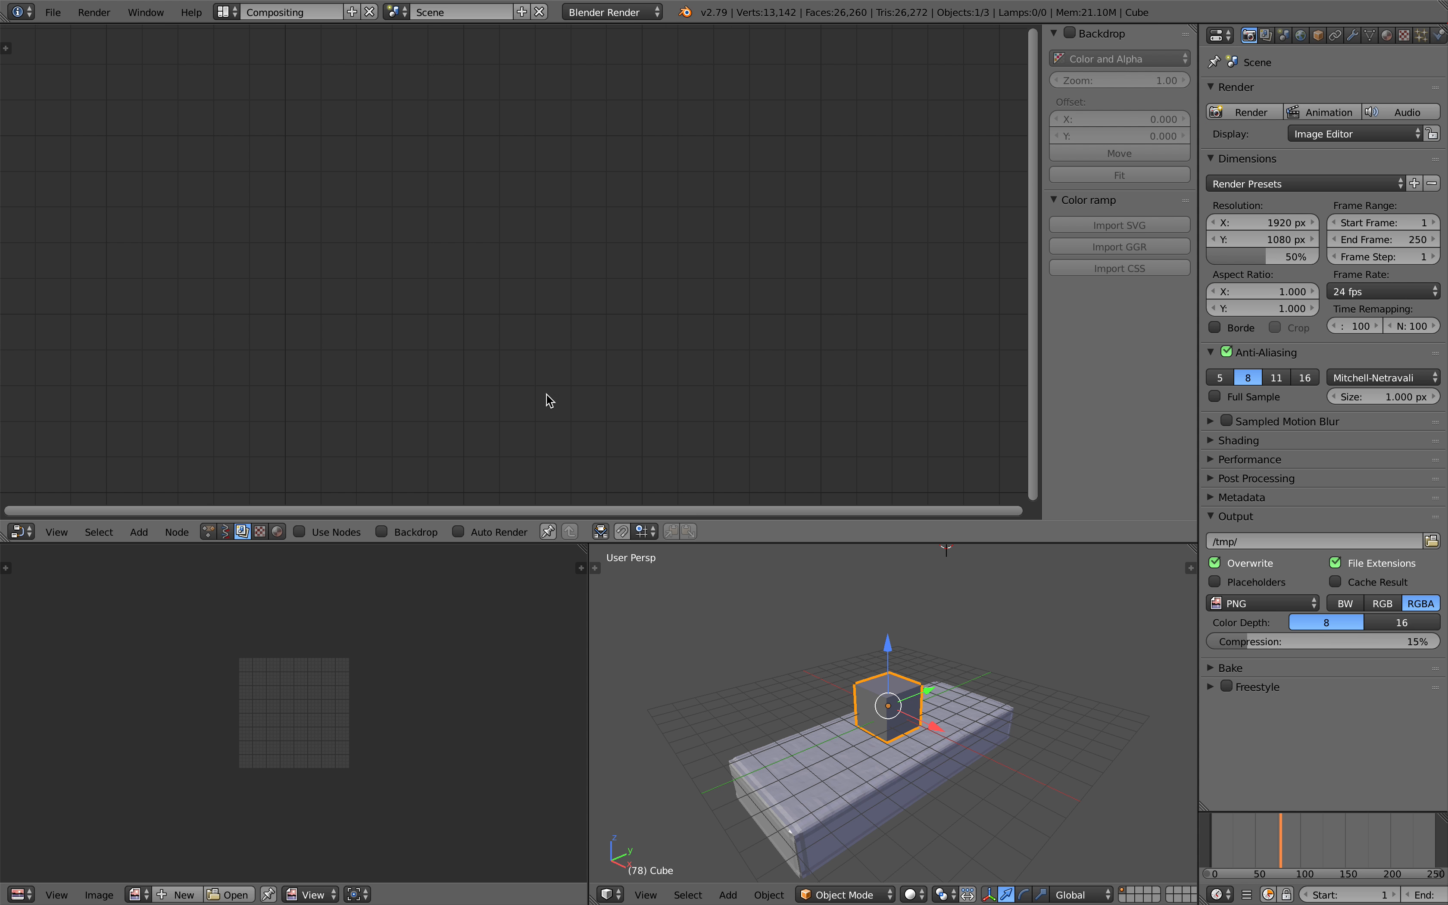
left_click_drag(593, 546, 413, 569)
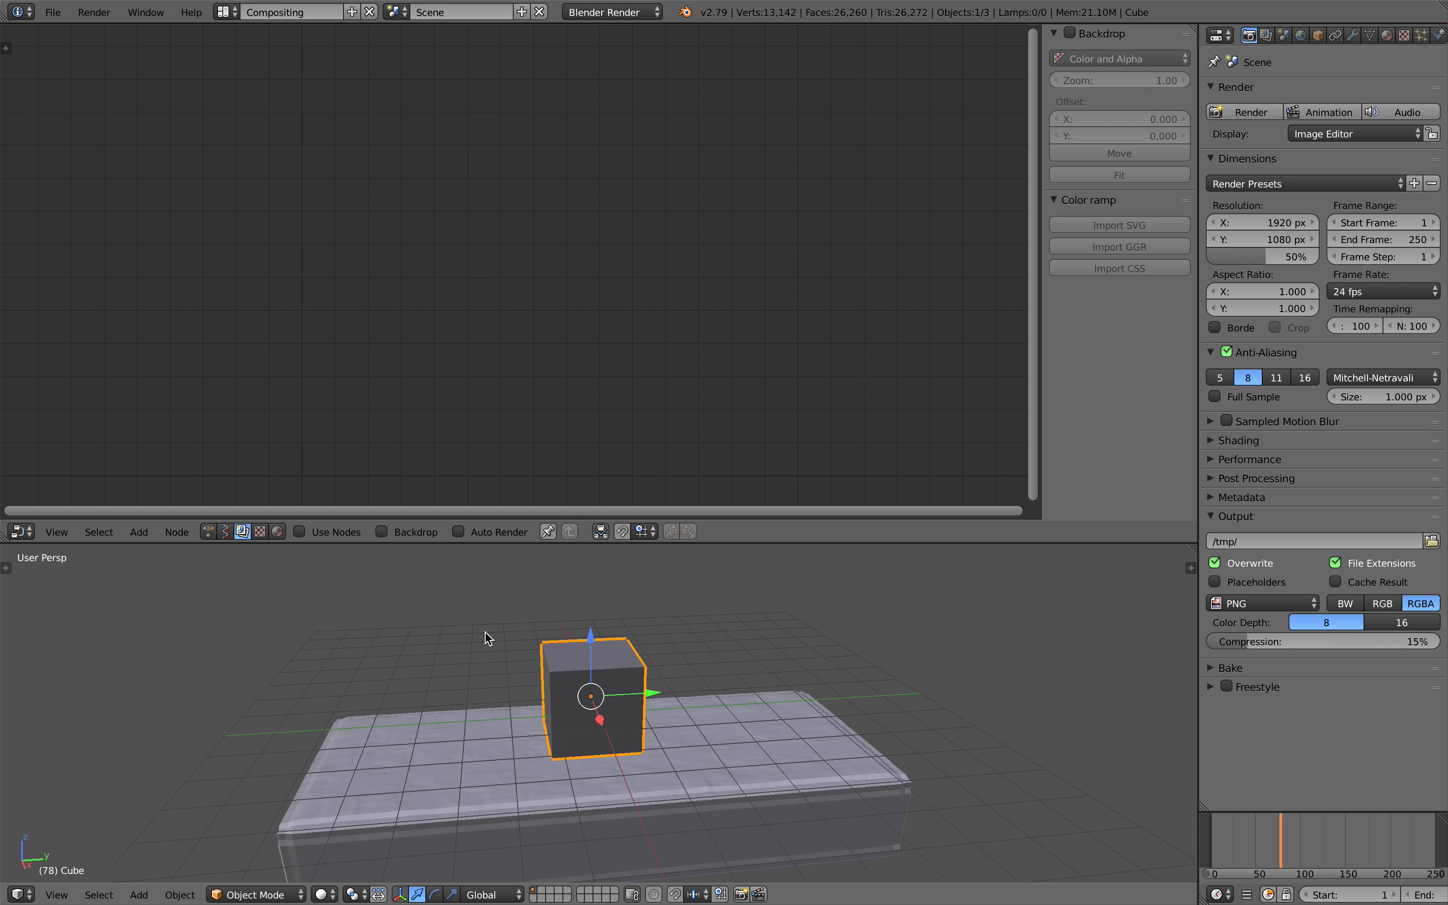
- Create a new Animation Nodes tree and add an Object Transforms Output node to it
left_click(216, 531)
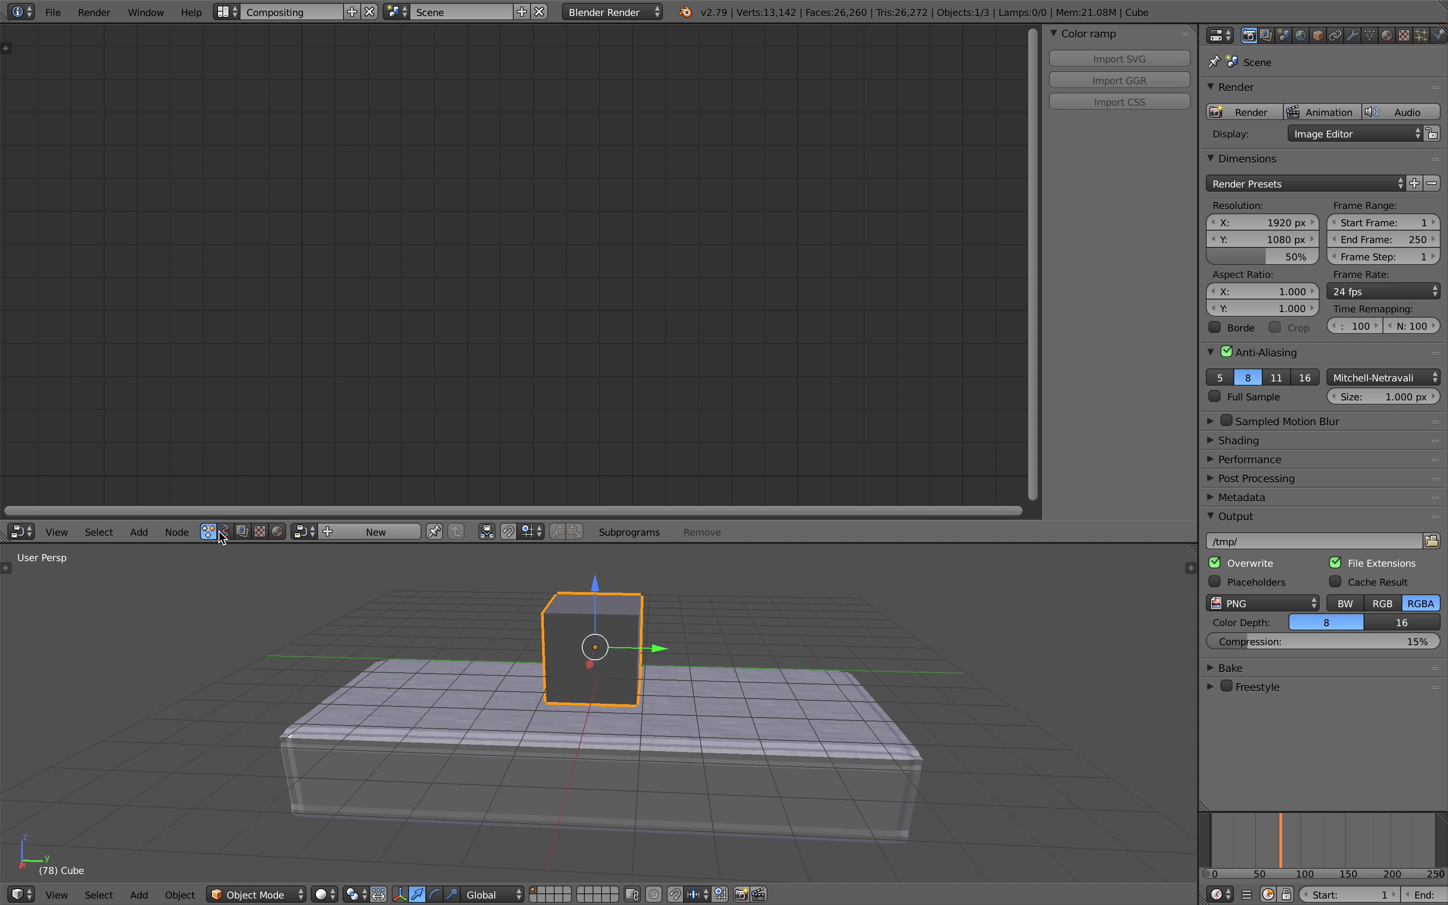
left_click(368, 533)
key("shift+a")
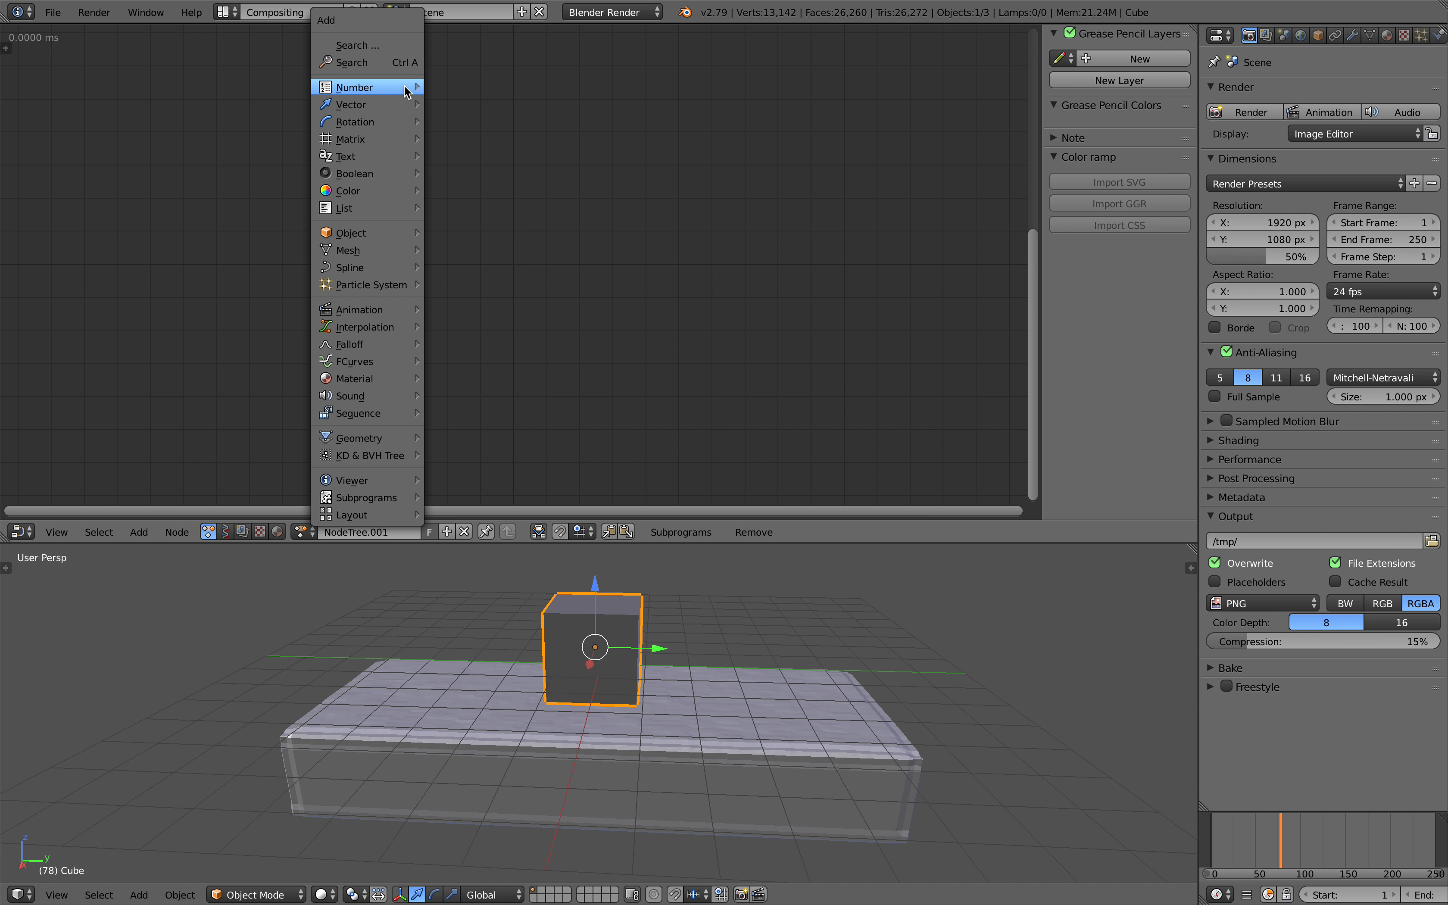
left_click(402, 66)
type("object tran")
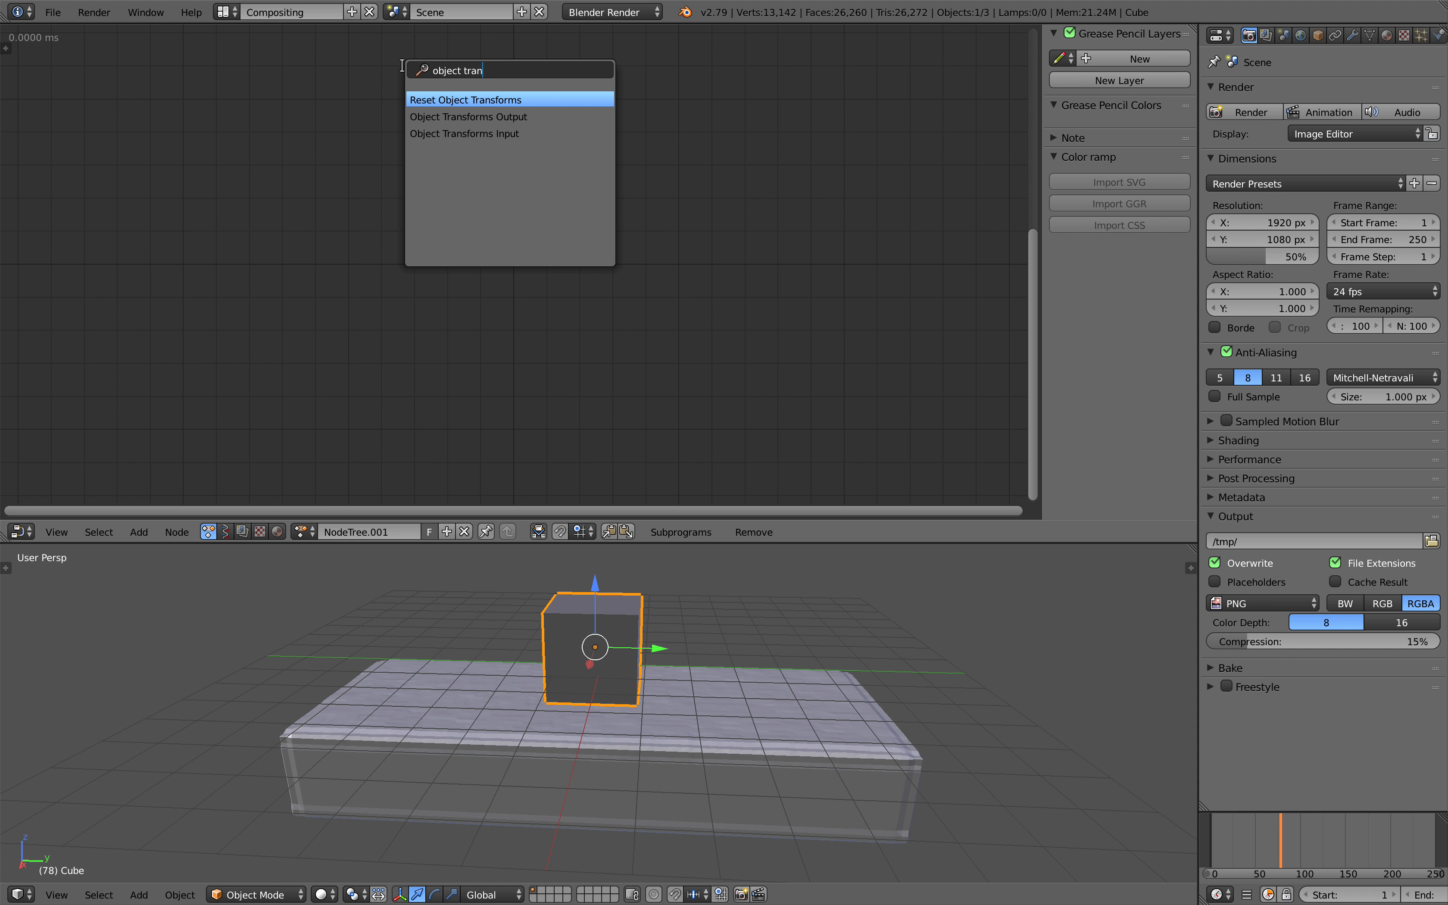
key("Down")
key("Return")
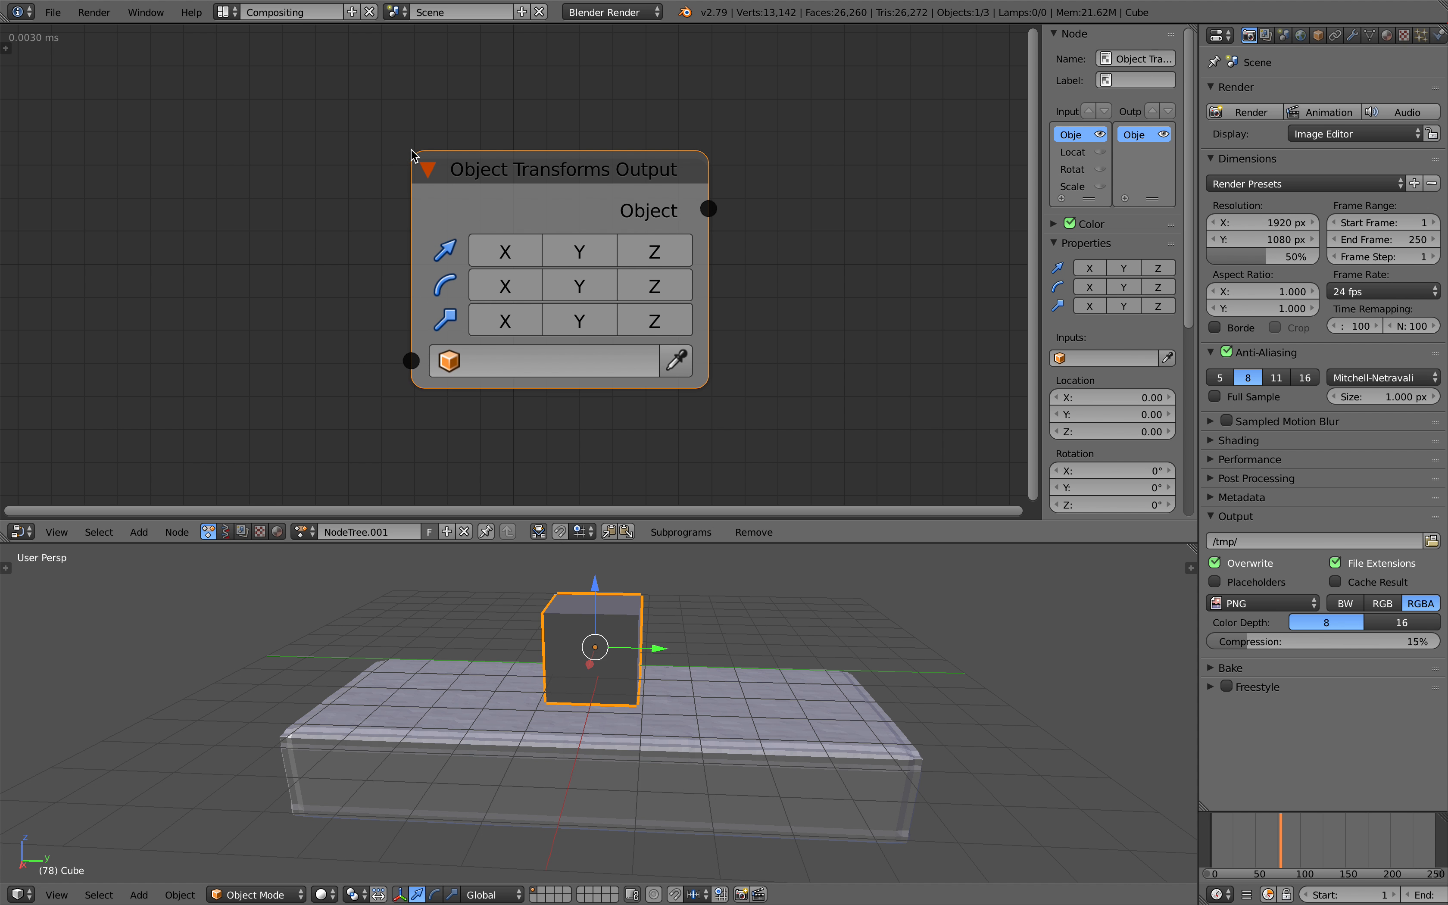
- Assign Cube to the Object Transforms Output node and enable its X, Y and Z location channels
middle_click_drag(335, 300, 444, 286)
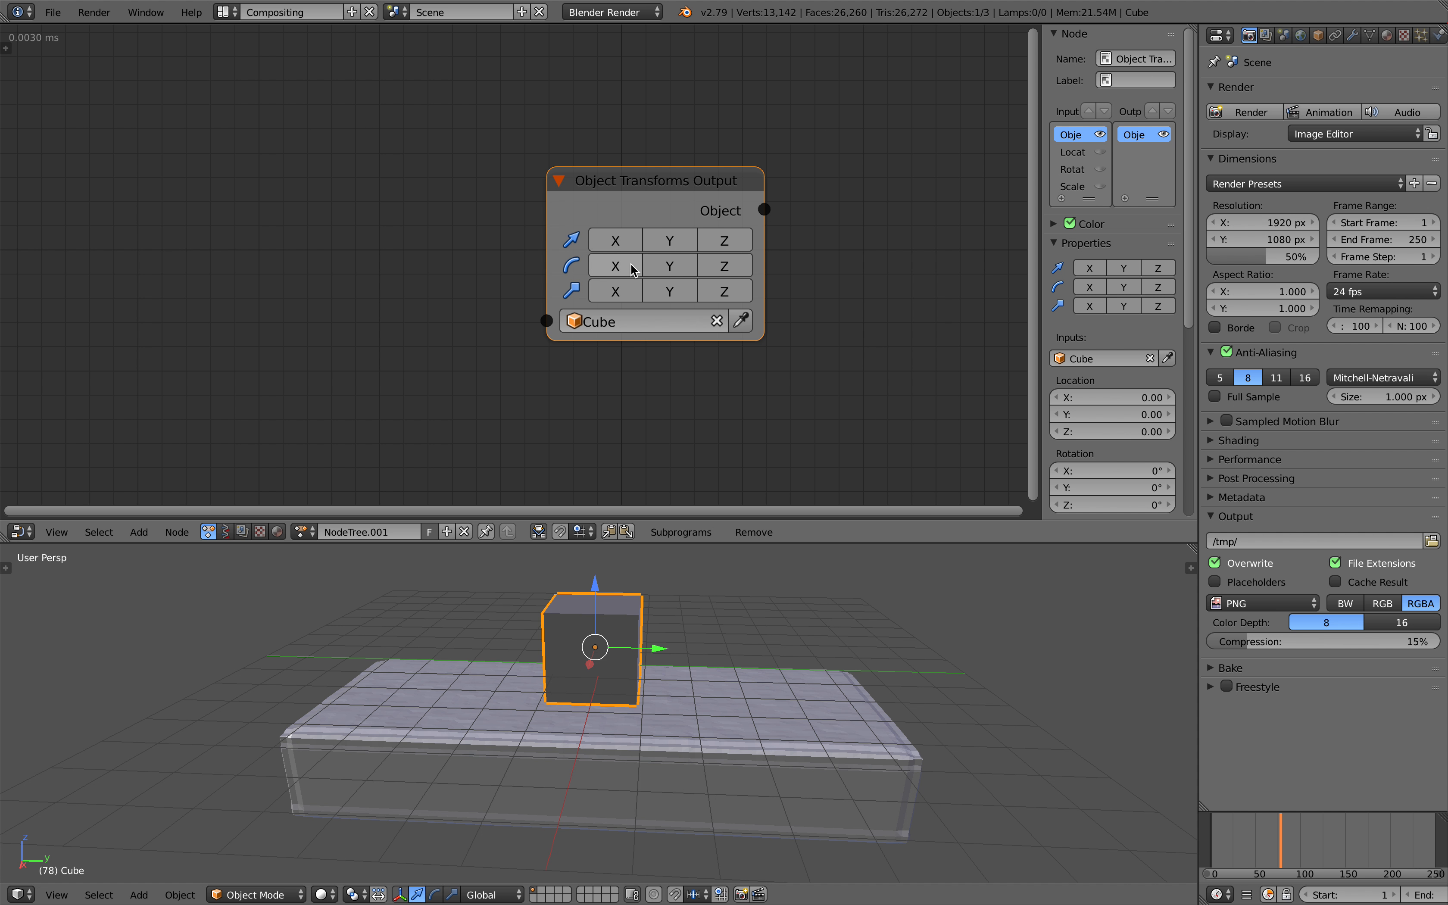
left_click_drag(617, 242, 722, 241)
scroll(655, 228, "down", 1)
middle_click_drag(655, 228, 666, 199)
- Add a Combine Vector node in front of the Object Transforms Output node and save the file
key("shift+a")
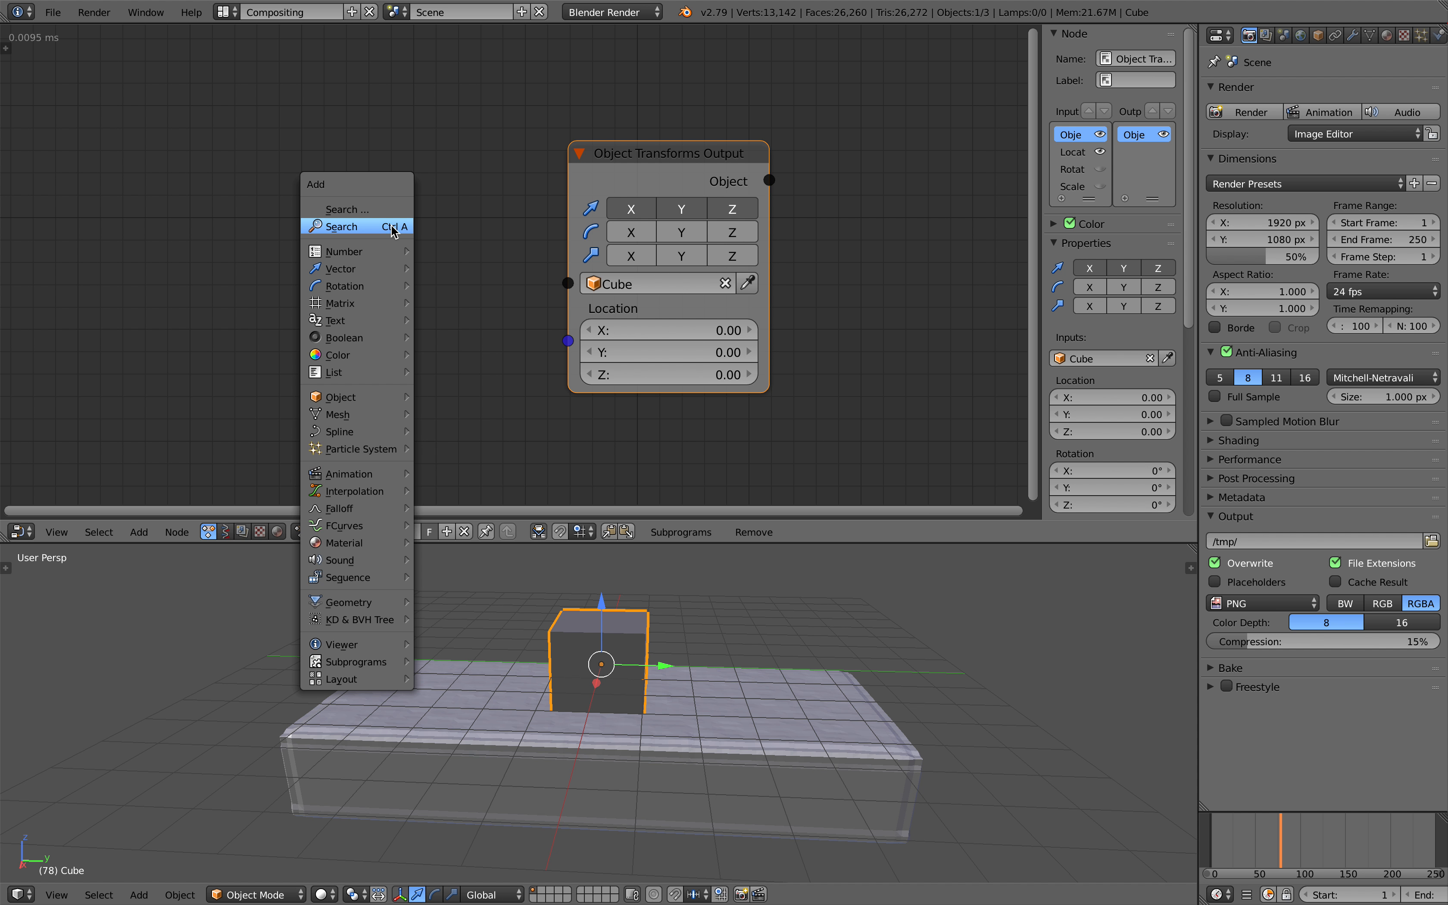
left_click(392, 225)
type("comvin")
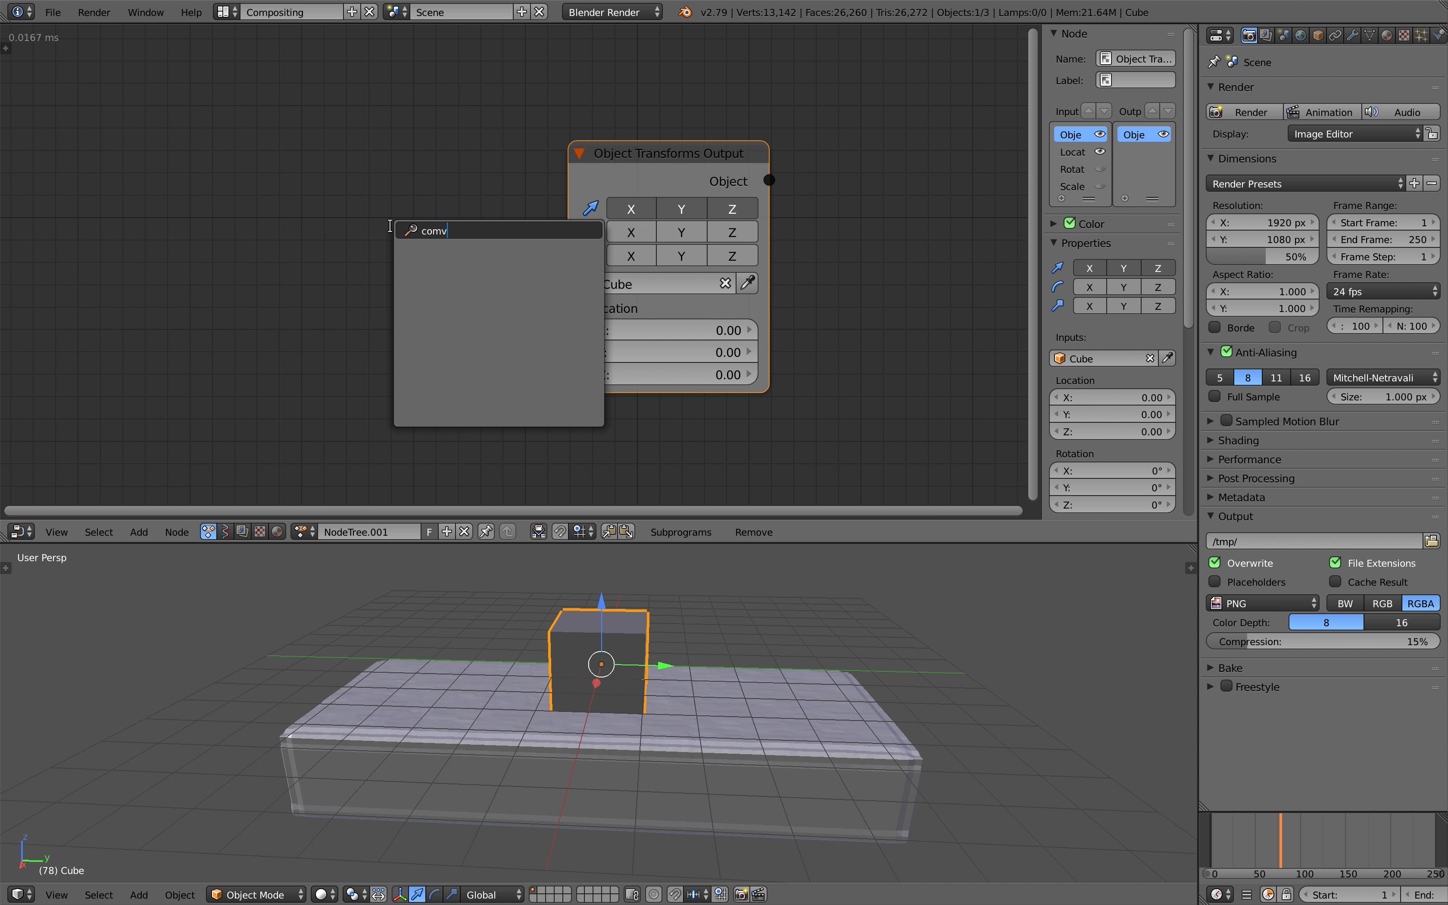
key("BackSpace")
type("b")
key("Return")
left_click(339, 248)
key("ctrl+s")
left_click(339, 248)
- Link the Combine Vector's Vector output to the Location input of Object Transforms Output and save the file
left_click_drag(497, 290, 500, 298)
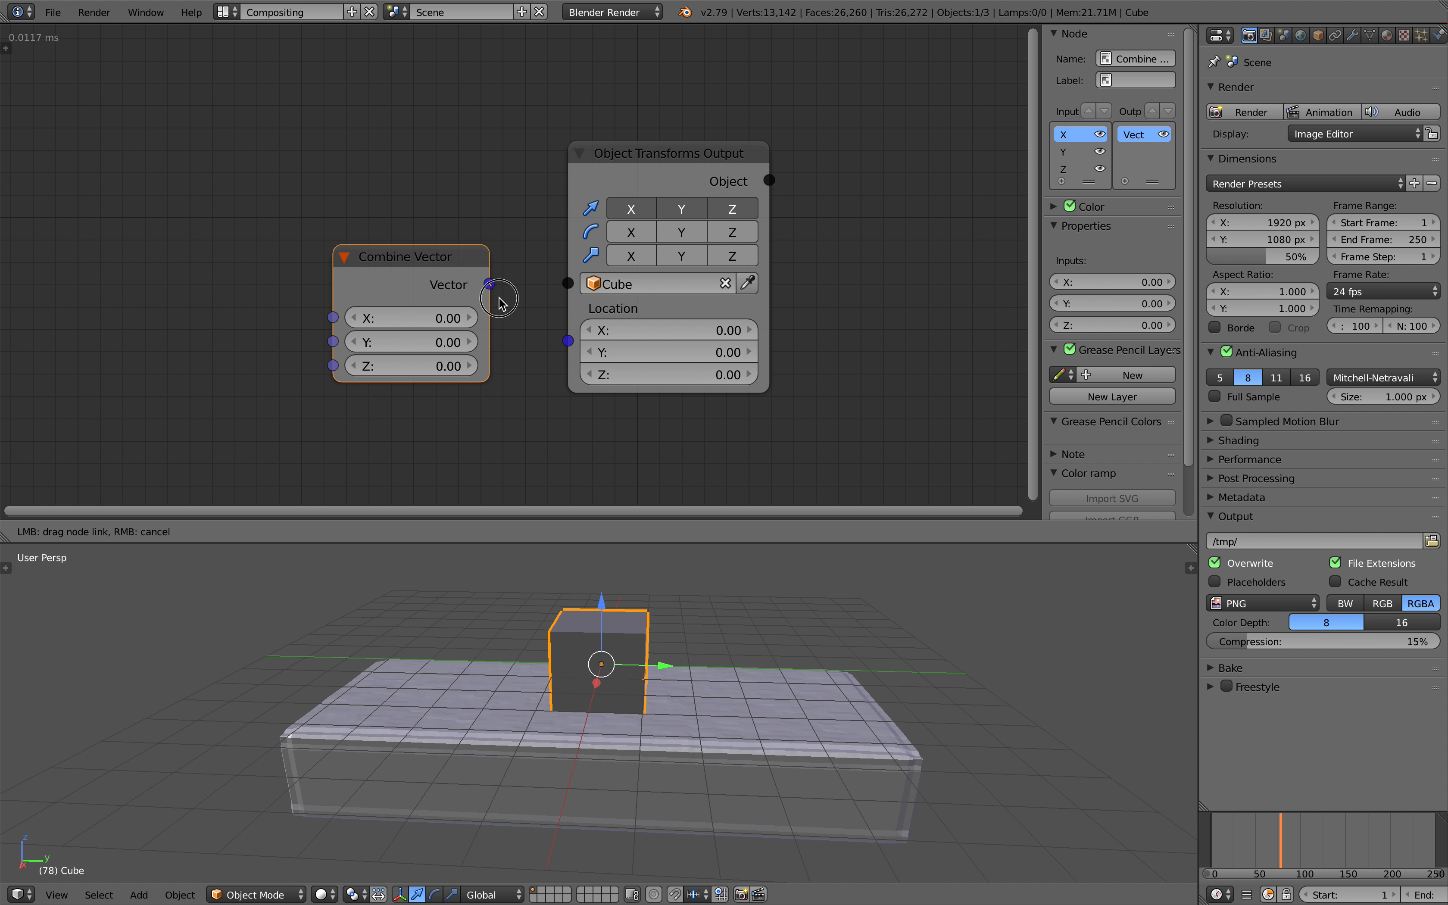
left_click_drag(562, 337, 562, 339)
scroll(542, 340, "down", 2)
key("ctrl+s")
left_click(537, 344)
- Lower the cube into the fluid with only the Y location channel enabled, and set the Combine Vector's Y to -2.82
middle_click_drag(673, 708, 633, 647)
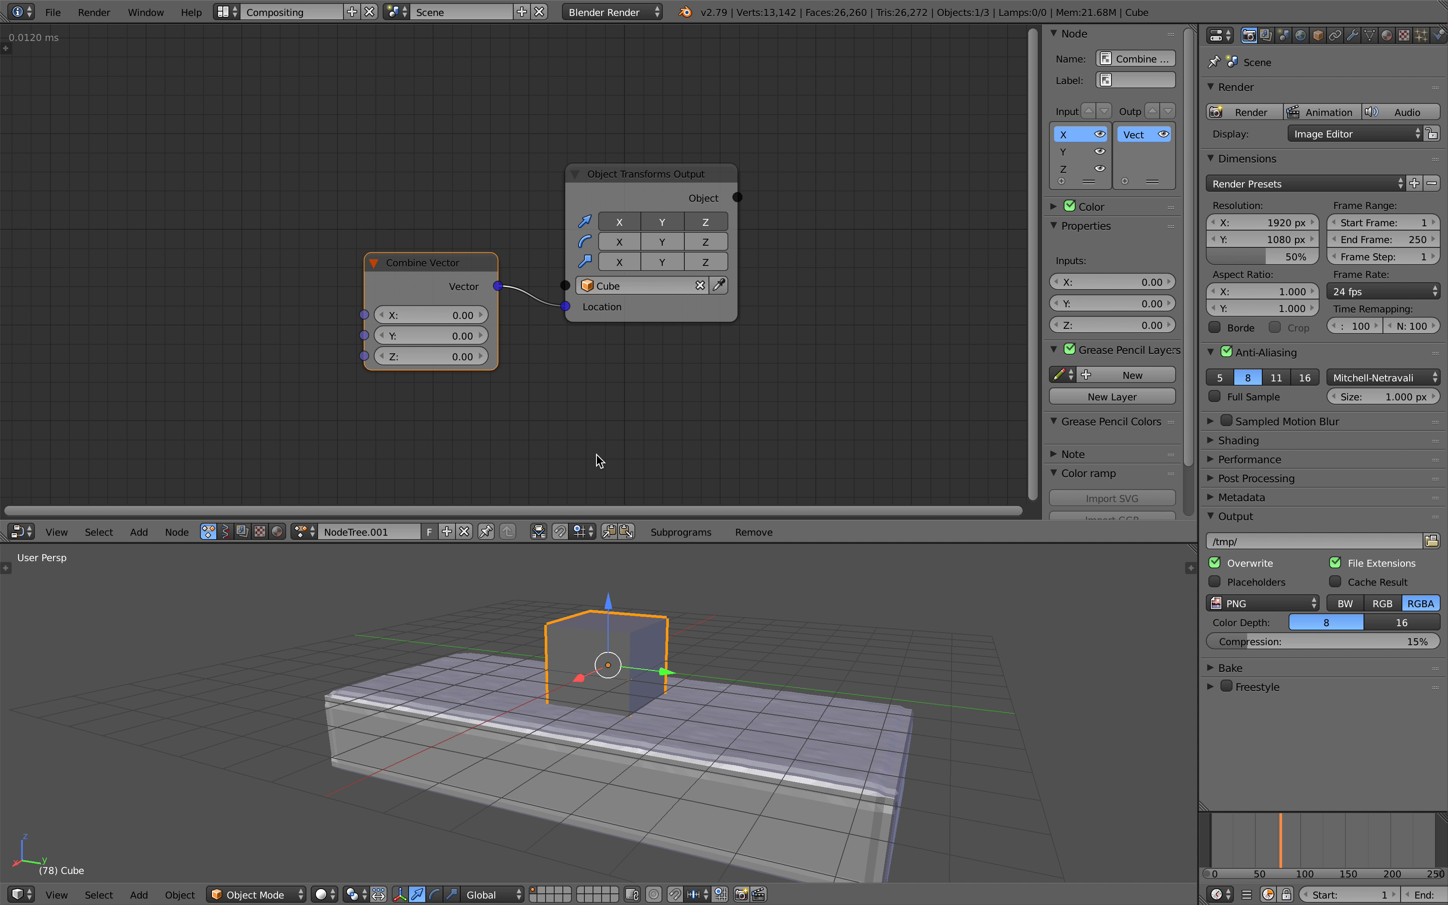
middle_click_drag(595, 438, 611, 395)
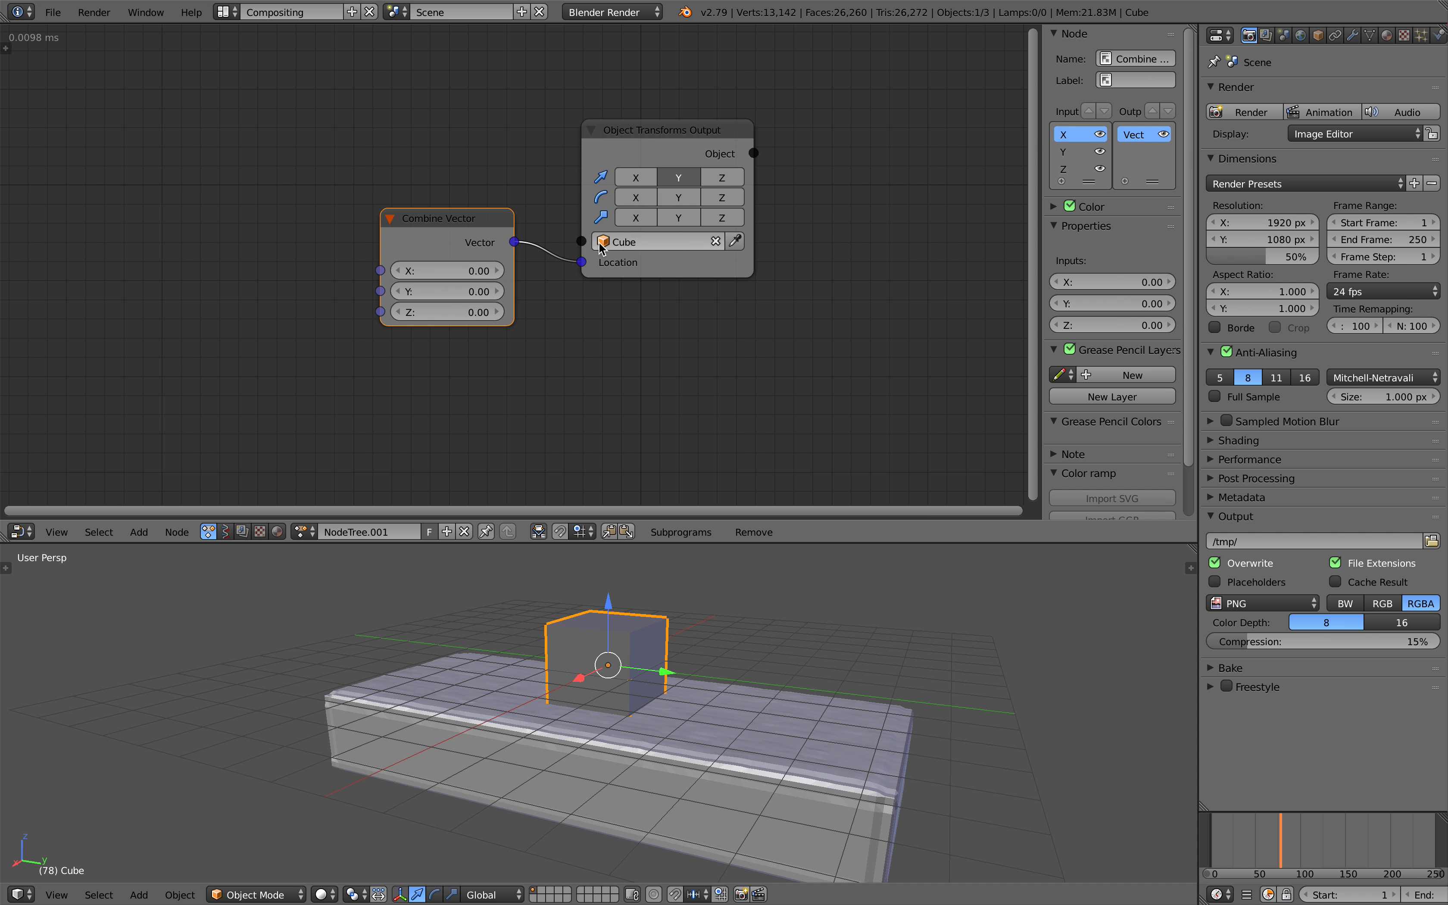
left_click_drag(608, 602, 603, 663)
scroll(647, 666, "down", 2)
mouse_move(647, 667)
middle_mouse_down()
mouse_move(628, 653)
mouse_move(659, 669)
mouse_move(658, 694)
middle_mouse_up()
mouse_move(446, 291)
left_mouse_down()
mouse_move(523, 291)
mouse_move(365, 292)
mouse_move(495, 291)
mouse_move(418, 291)
left_mouse_up()
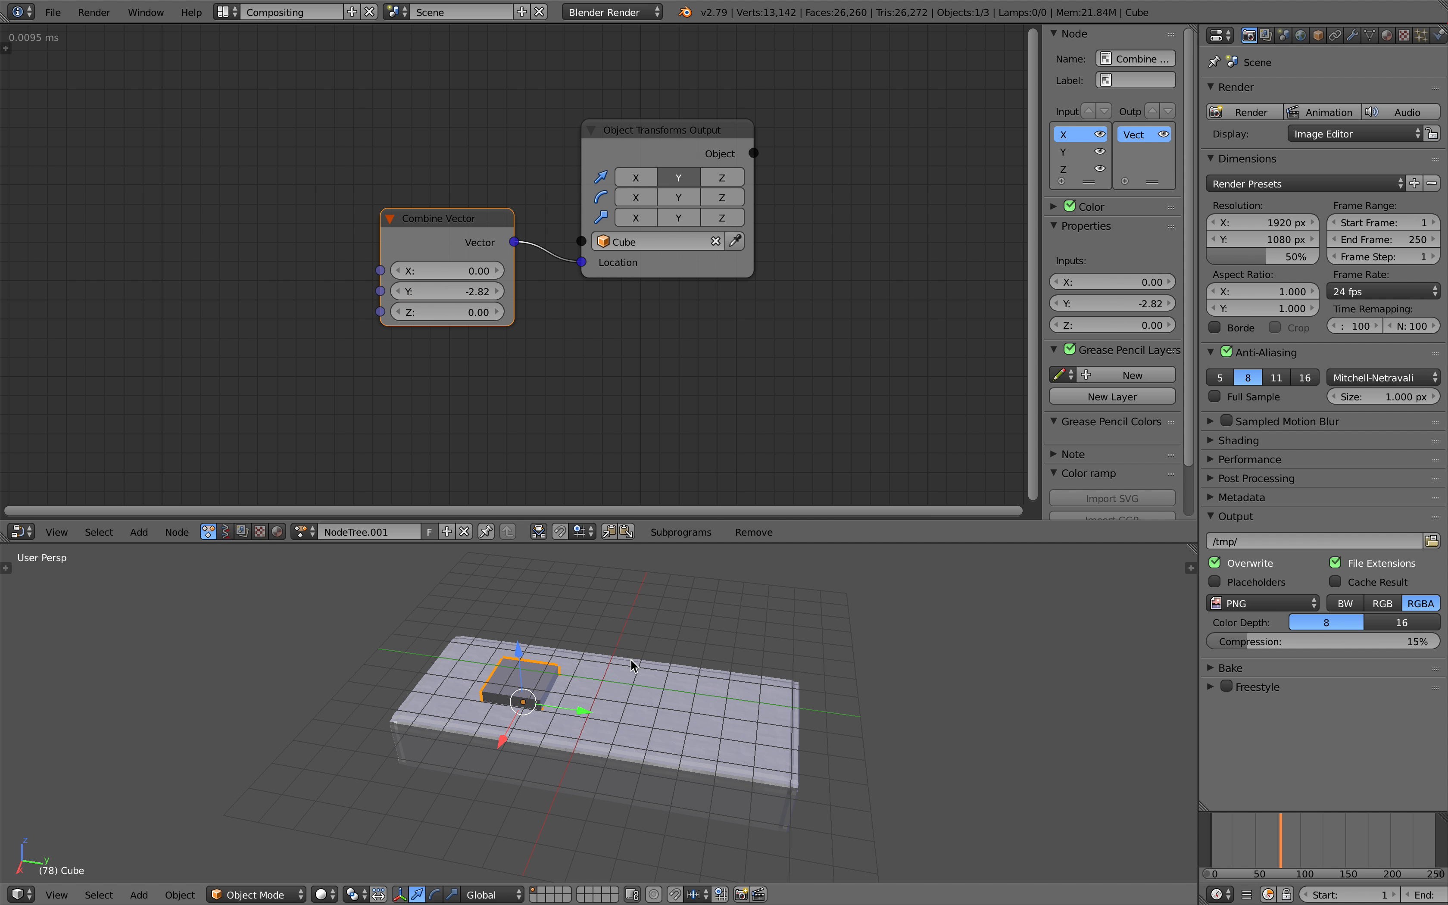
- Add a Time Info node at the start of the chain, leaving room for another node before Combine Vector
scroll(273, 223, "down", 1)
key("shift+a")
left_click(225, 213)
type("fram")
key("Return")
left_click(38, 267)
middle_click_drag(157, 268, 225, 258)
left_click_drag(219, 262, 130, 254)
- Add a Math node between the Time Info and Combine Vector nodes
key("ctrl+a")
type("math")
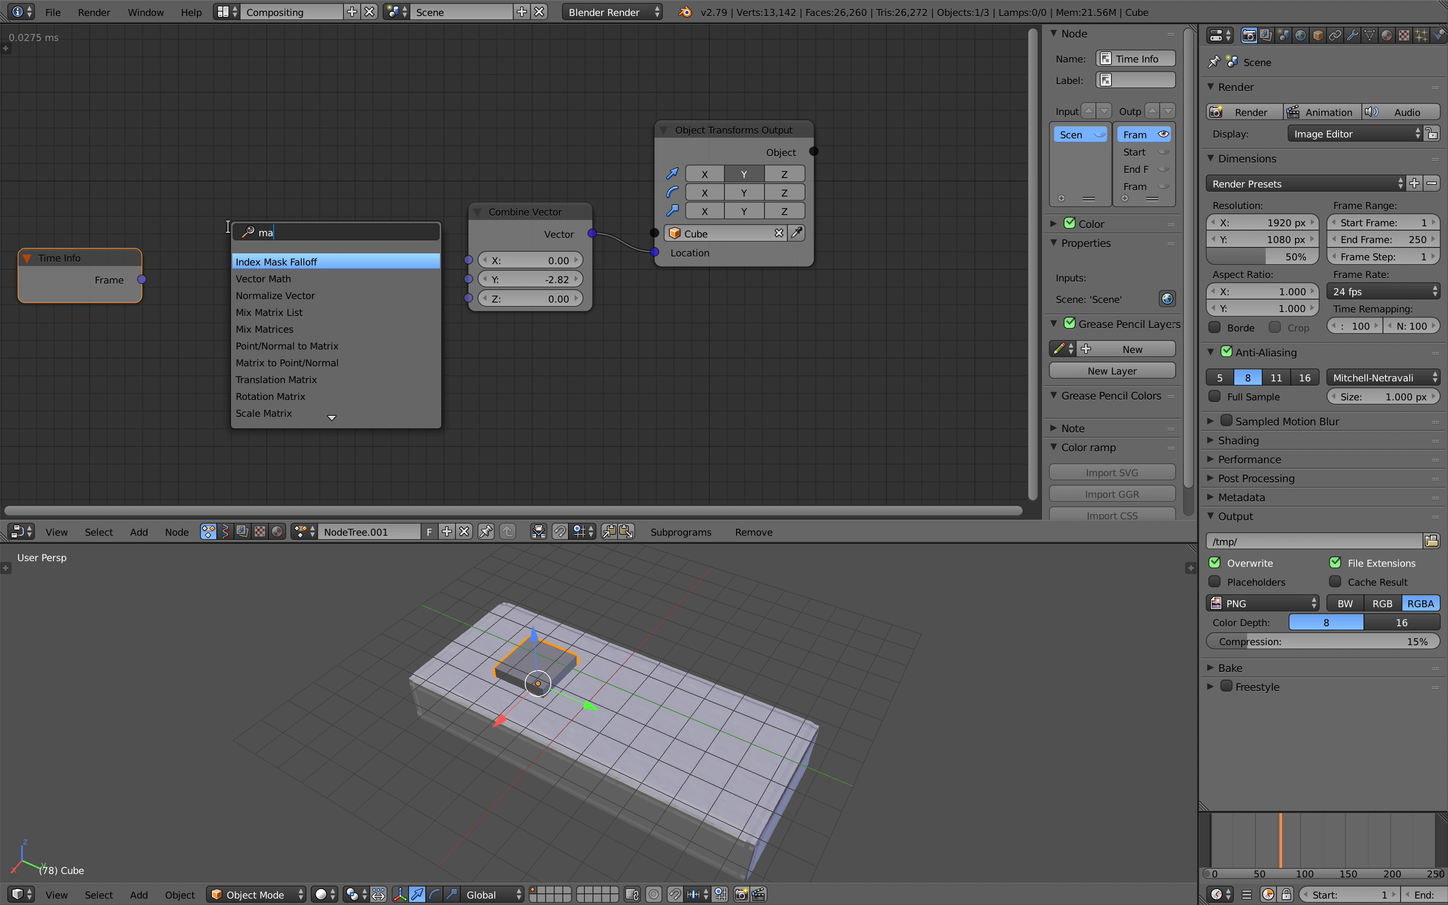
key("Down")
key("Down")
key("Down")
key("Down")
key("Down")
key("Down")
key("Return")
left_click(229, 226)
- Link the Time Info's Frame output to the Math node's A input, set its operation to Sin, and save
left_click_drag(142, 280, 230, 301)
left_click(267, 280)
left_click(270, 280)
left_click(260, 379)
middle_click_drag(296, 347, 400, 311)
key("ctrl+s")
left_click(400, 308)
- Link the Sin node's Result to the Combine Vector's Y input and scrub the timeline to check the cube's motion
left_click_drag(458, 222, 461, 226)
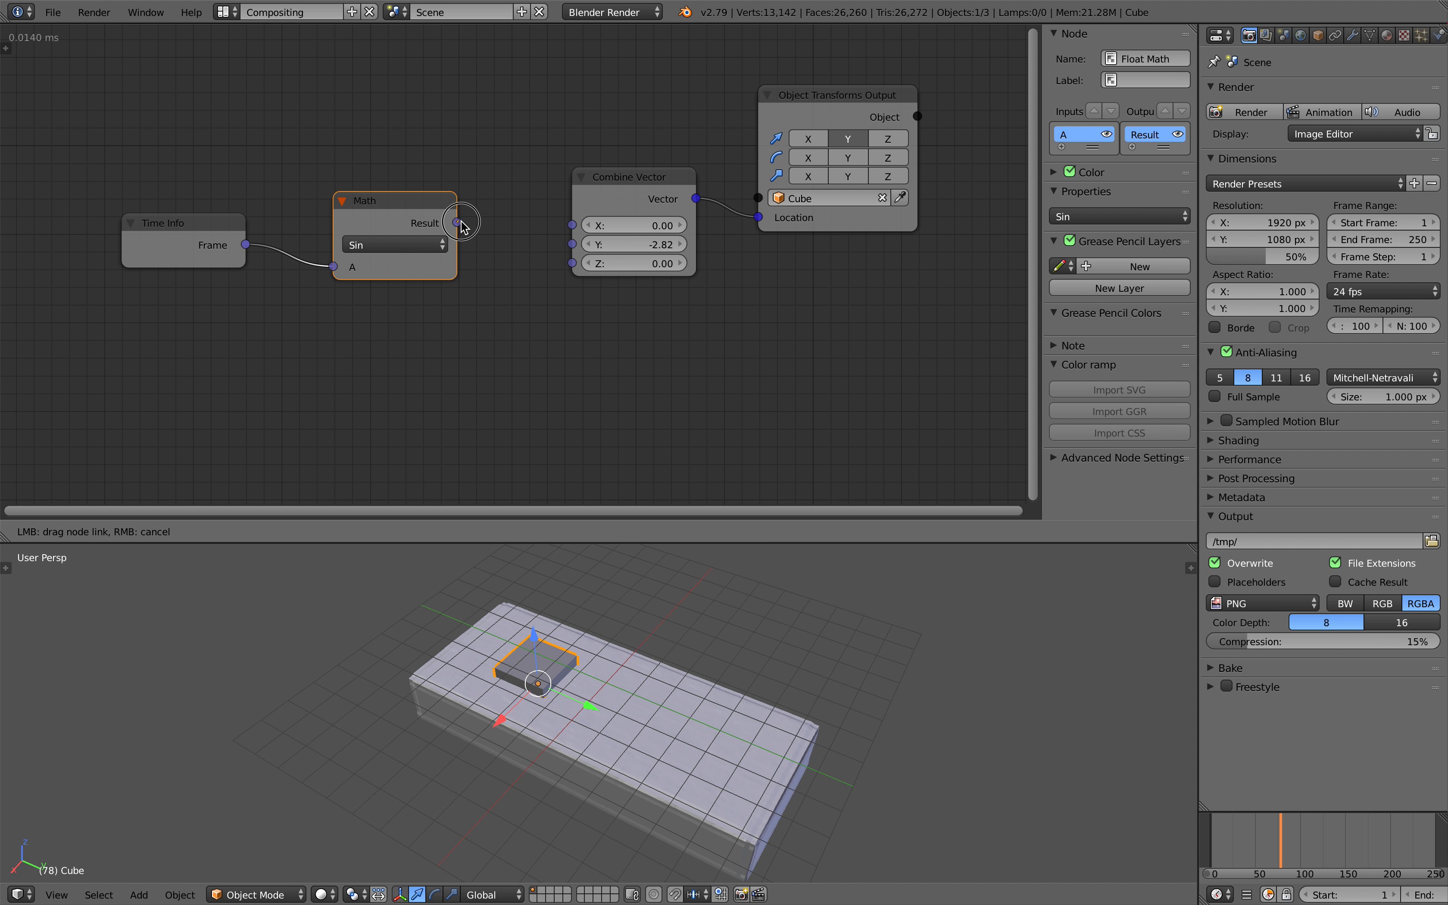
left_click_drag(545, 241, 571, 244)
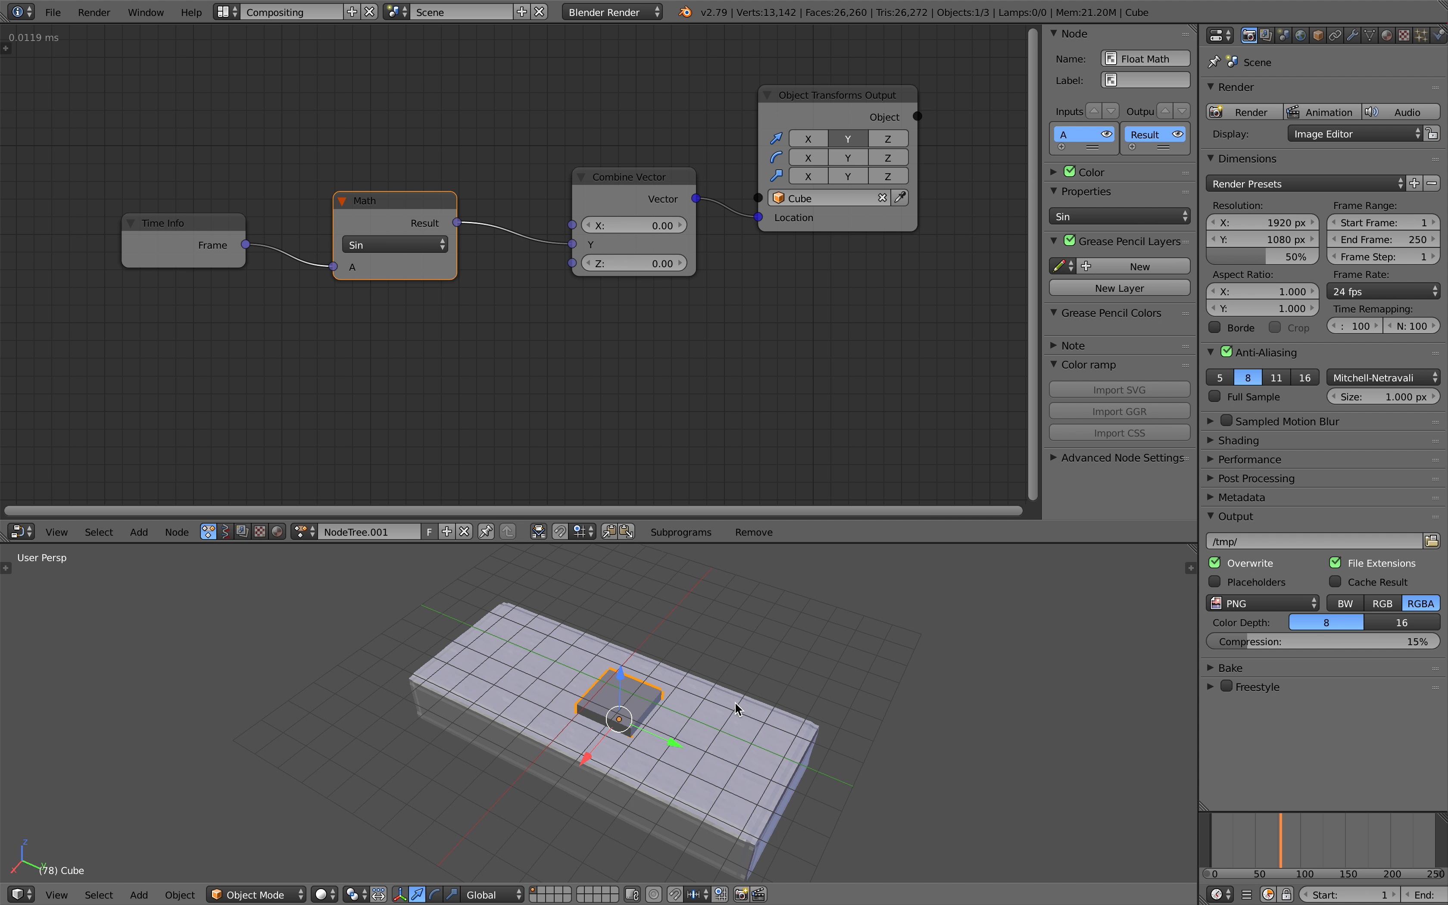
middle_click_drag(737, 708, 745, 699)
left_click_drag(1209, 836, 1261, 832)
- Insert a duplicate of the Math node between Sin and Combine Vector, set to Multiply with B at 5, and preview the motion
key("shift+d")
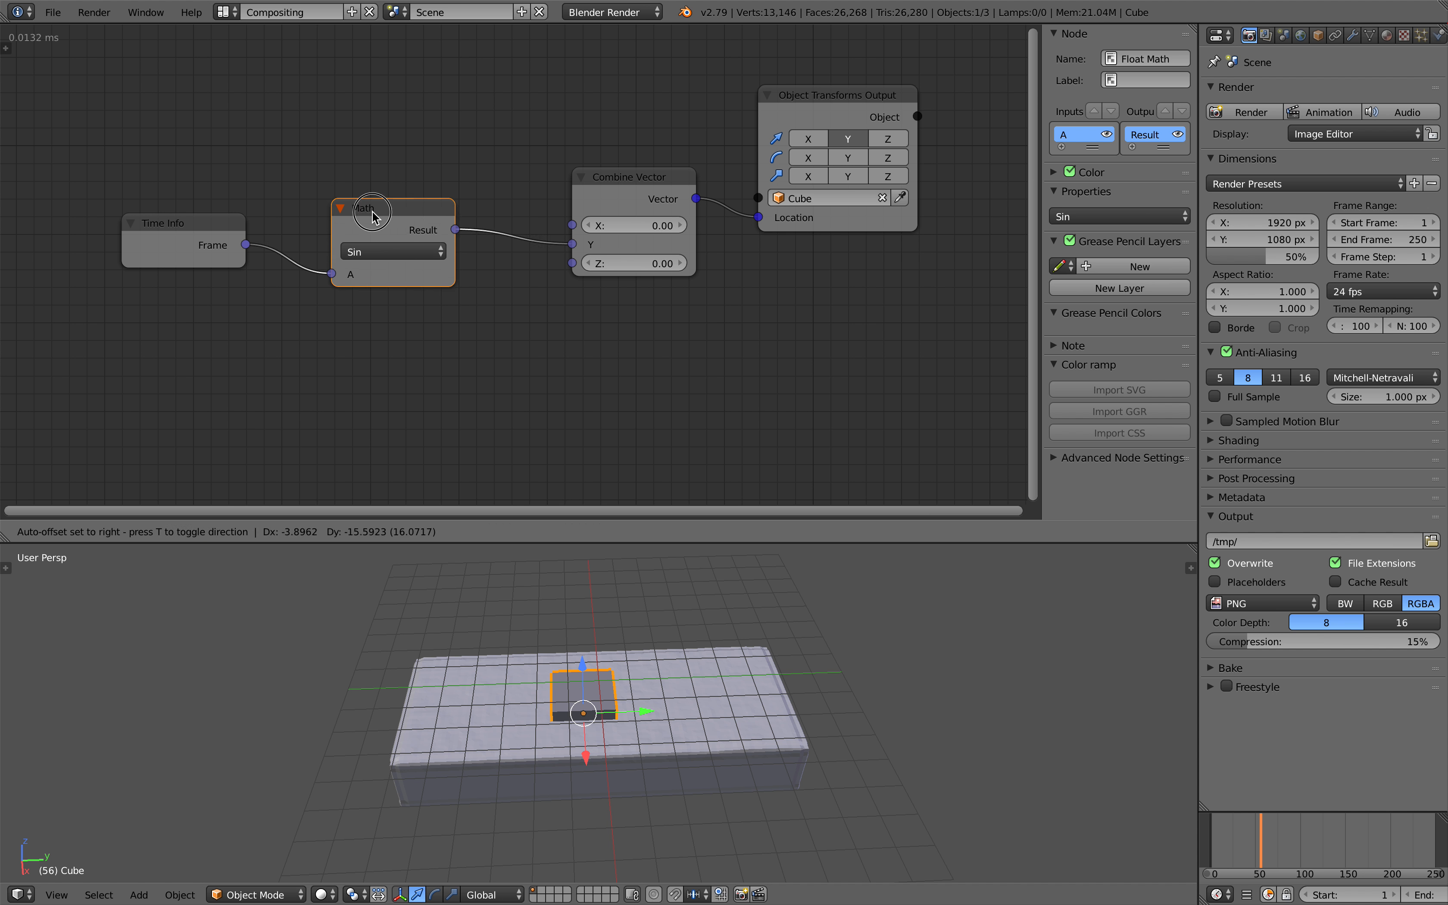
left_click(569, 218)
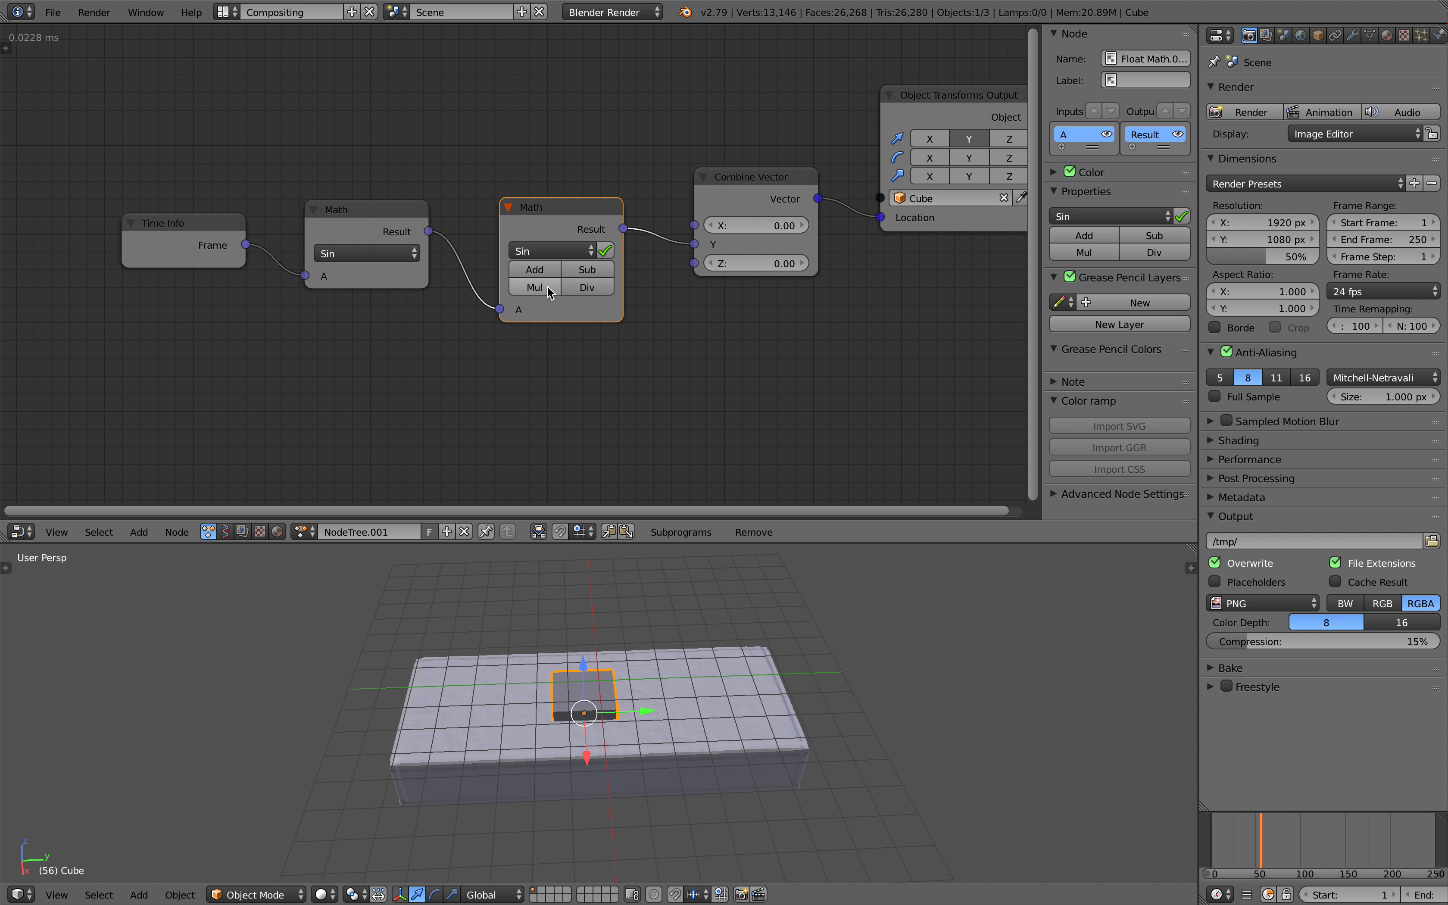
left_click(534, 288)
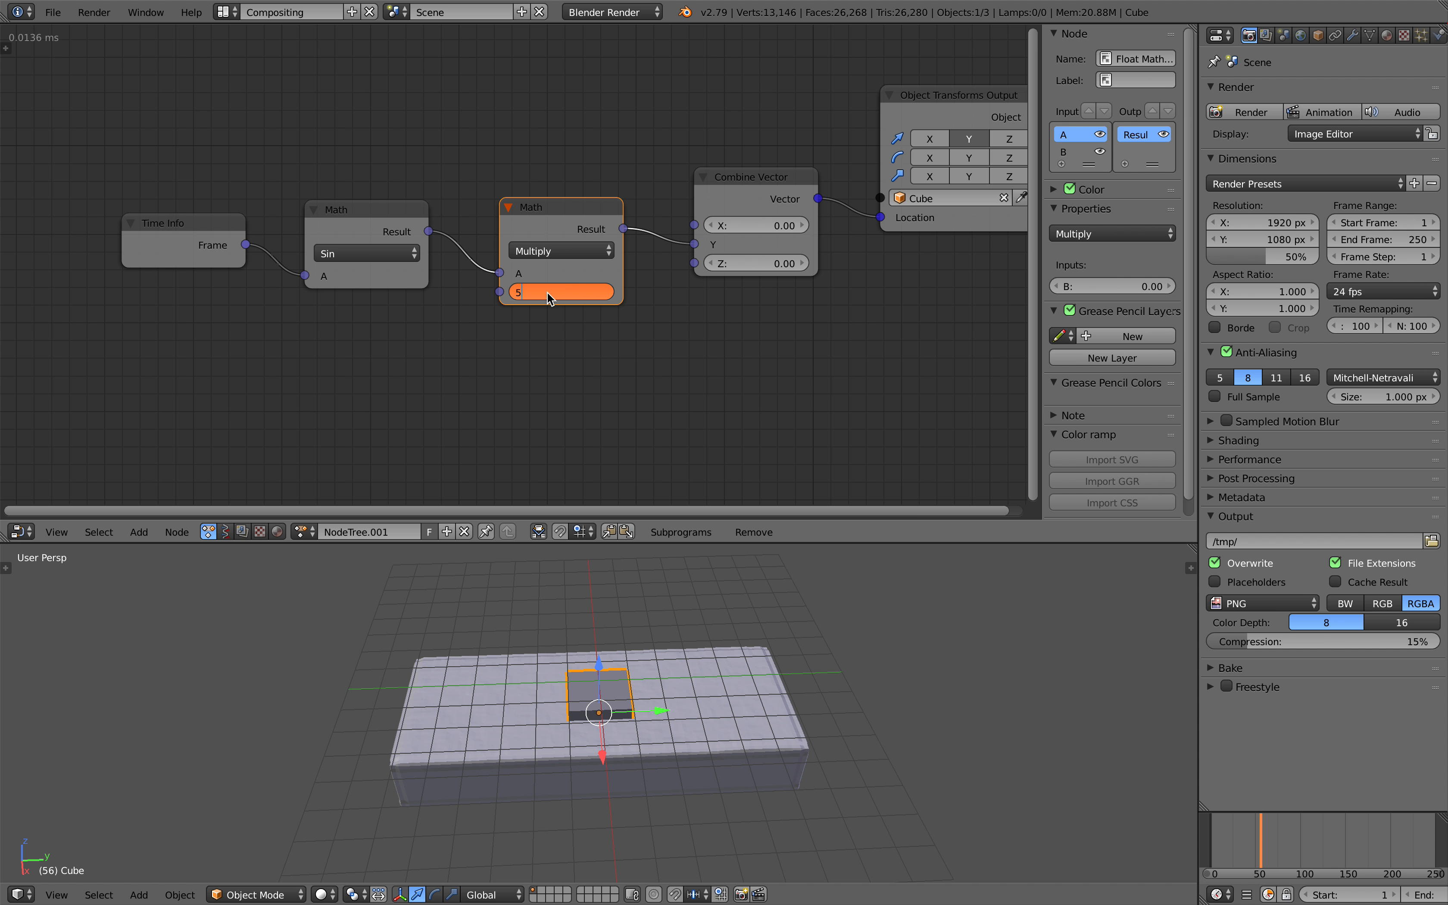
left_click(545, 292)
type("5")
key("Return")
left_click_drag(1217, 845, 1262, 849)
- Raise the Multiply node's B value to 10, preview the wider motion, and save the file
left_click(548, 295)
type("1")
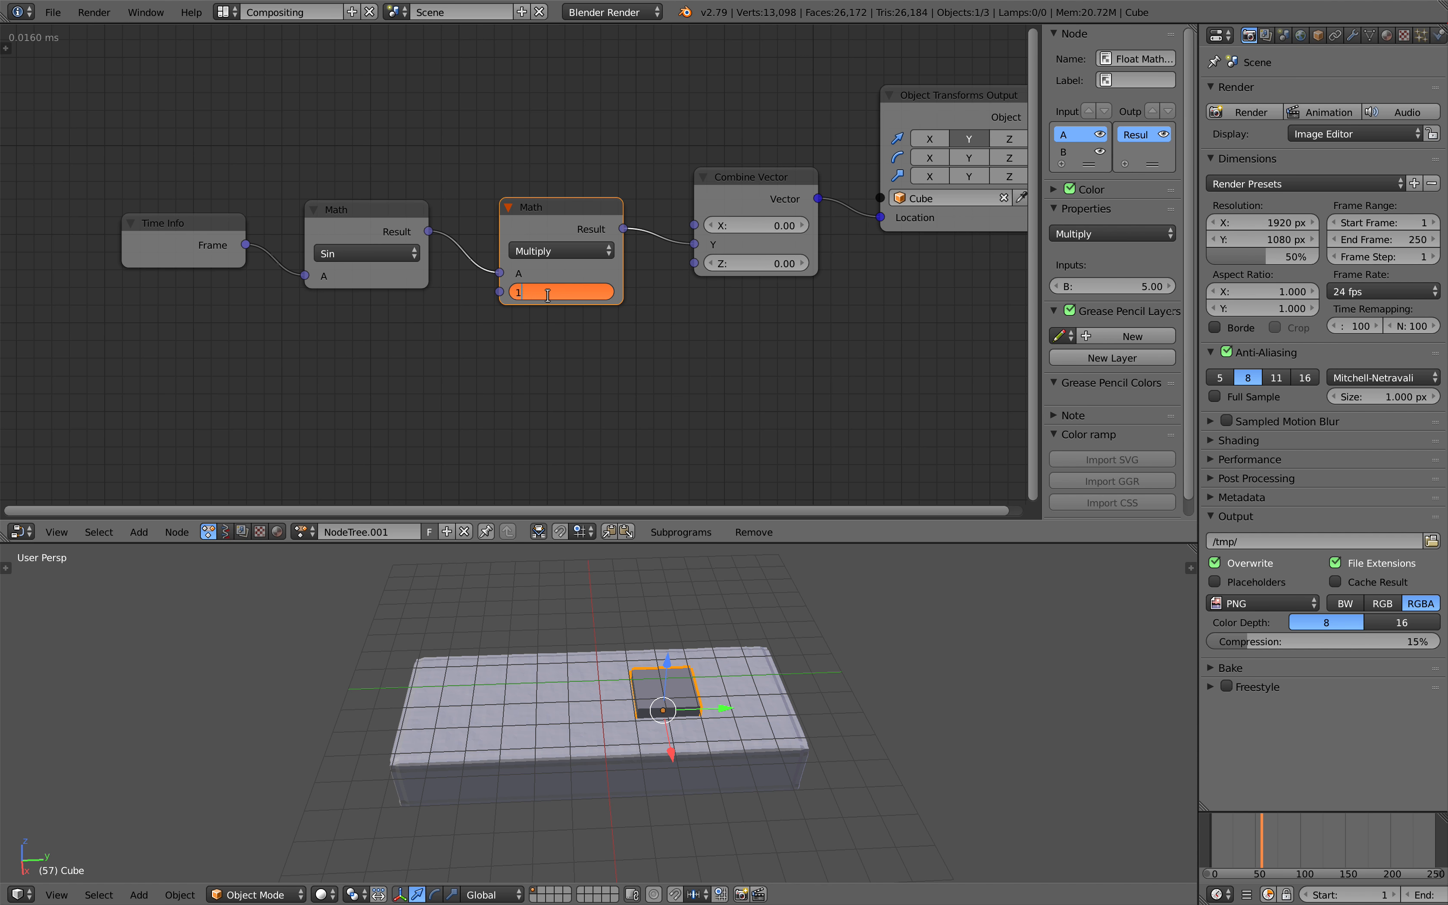
type("0")
key("Return")
left_click_drag(1216, 836, 1263, 842)
key("Home")
key("ctrl+s")
left_click(648, 303)
- Insert a Vector Math node set to Add between Combine Vector and Object Transforms Output
left_click_drag(706, 212, 692, 233)
middle_click_drag(693, 233, 681, 260)
key("ctrl+a")
type("vector math")
key("Return")
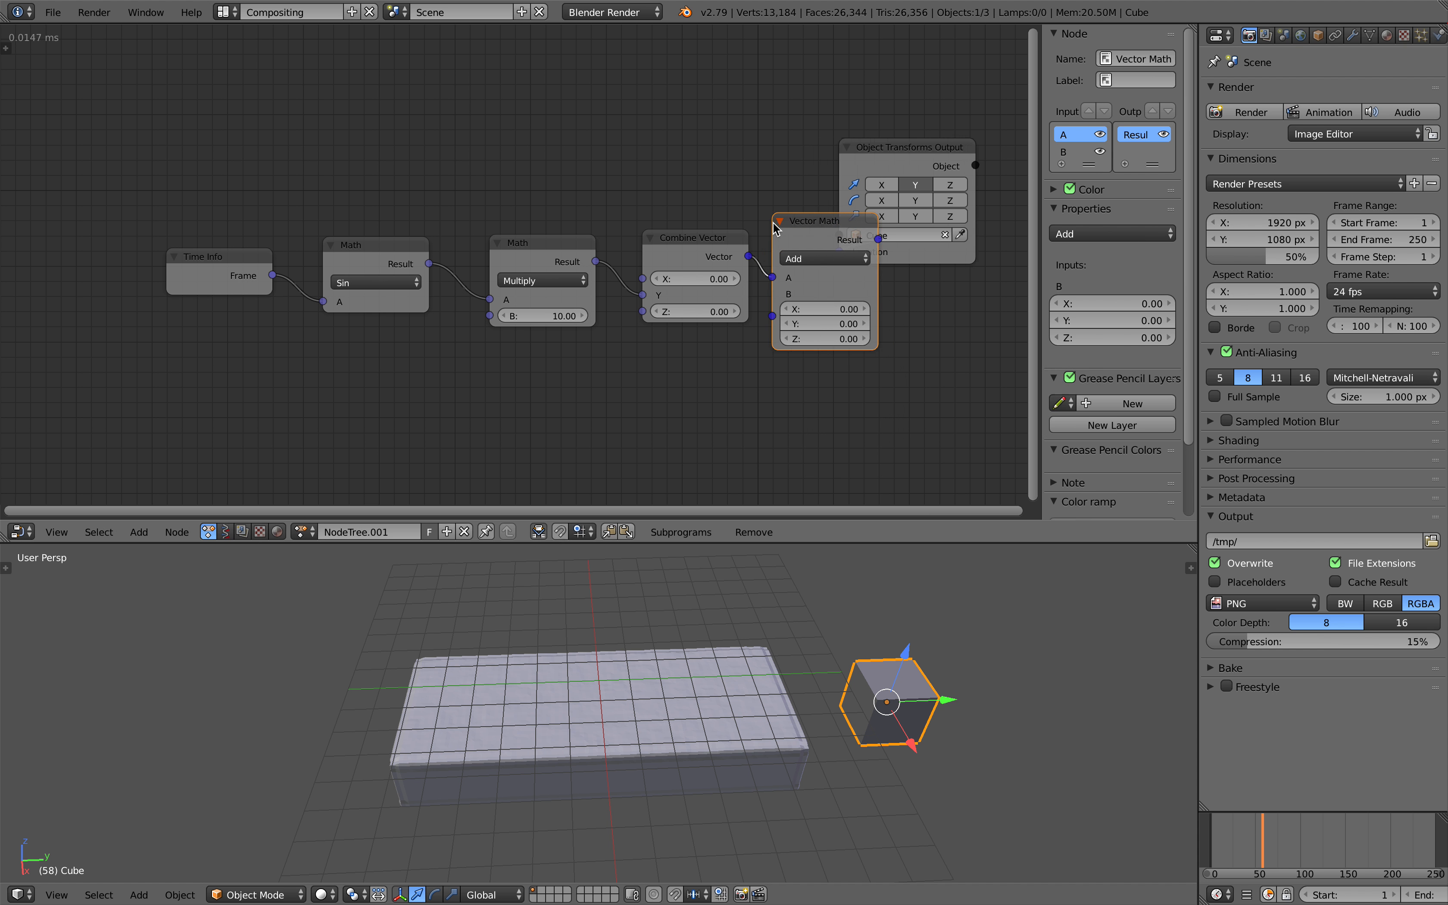
left_click(866, 345)
- Offset the cube's path by setting the Vector Math node's Y to -6.06, scrubbing the timeline to check it
left_click_drag(864, 326, 749, 326)
mouse_move(1212, 843)
left_mouse_down()
mouse_move(1251, 838)
mouse_move(1236, 838)
left_mouse_up()
left_click_drag(861, 323, 928, 323)
left_click_drag(1212, 834, 1236, 838)
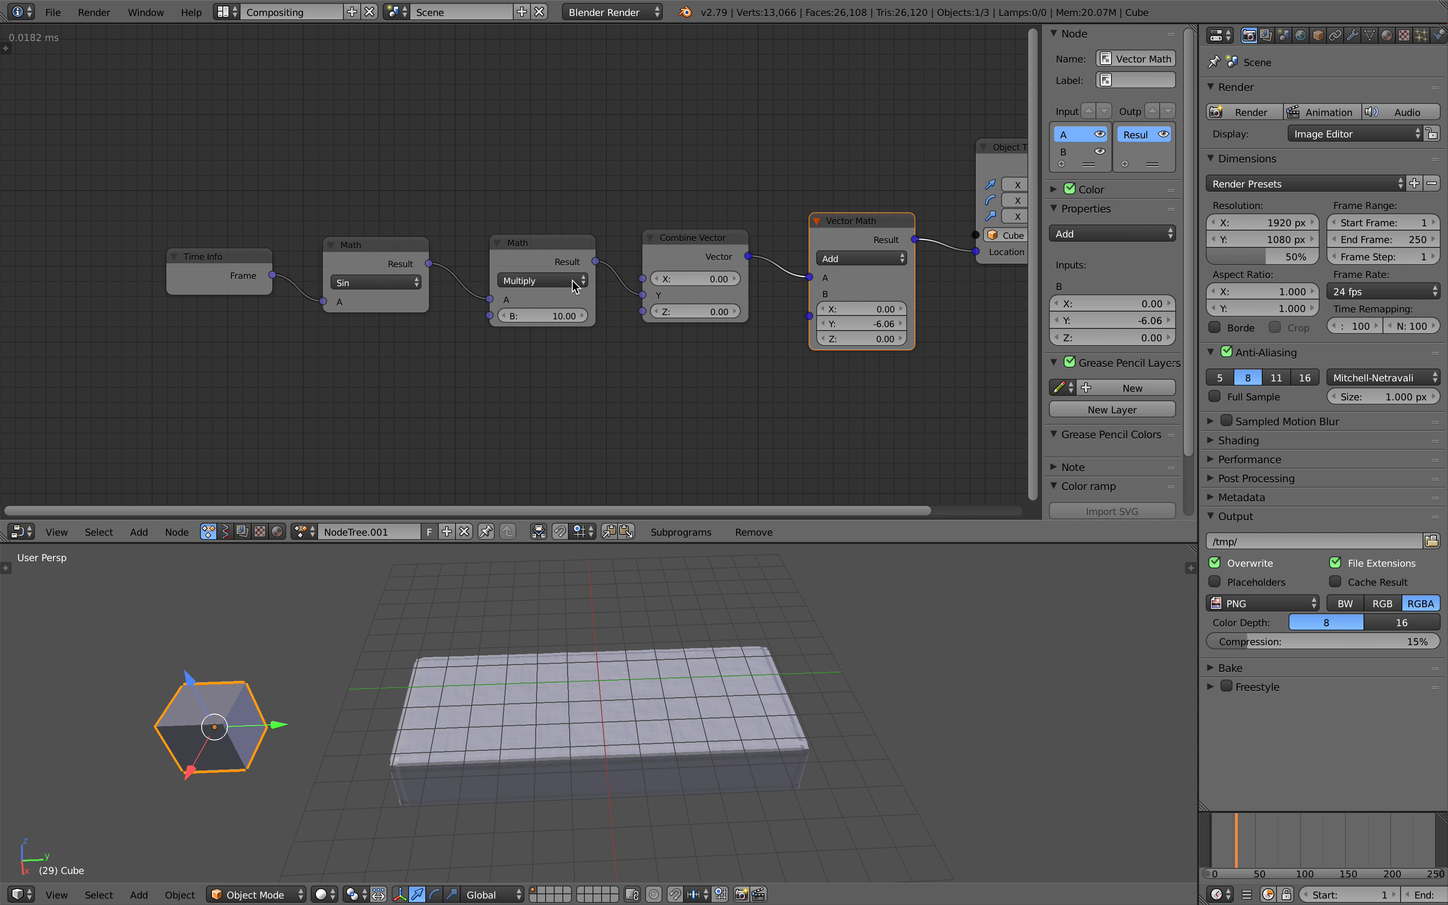
- Move the Time Info node back and insert a duplicate of the Multiply node between it and the Sin node
middle_click_drag(557, 284, 807, 295)
left_click_drag(488, 275, 463, 282)
middle_click_drag(813, 263, 692, 258)
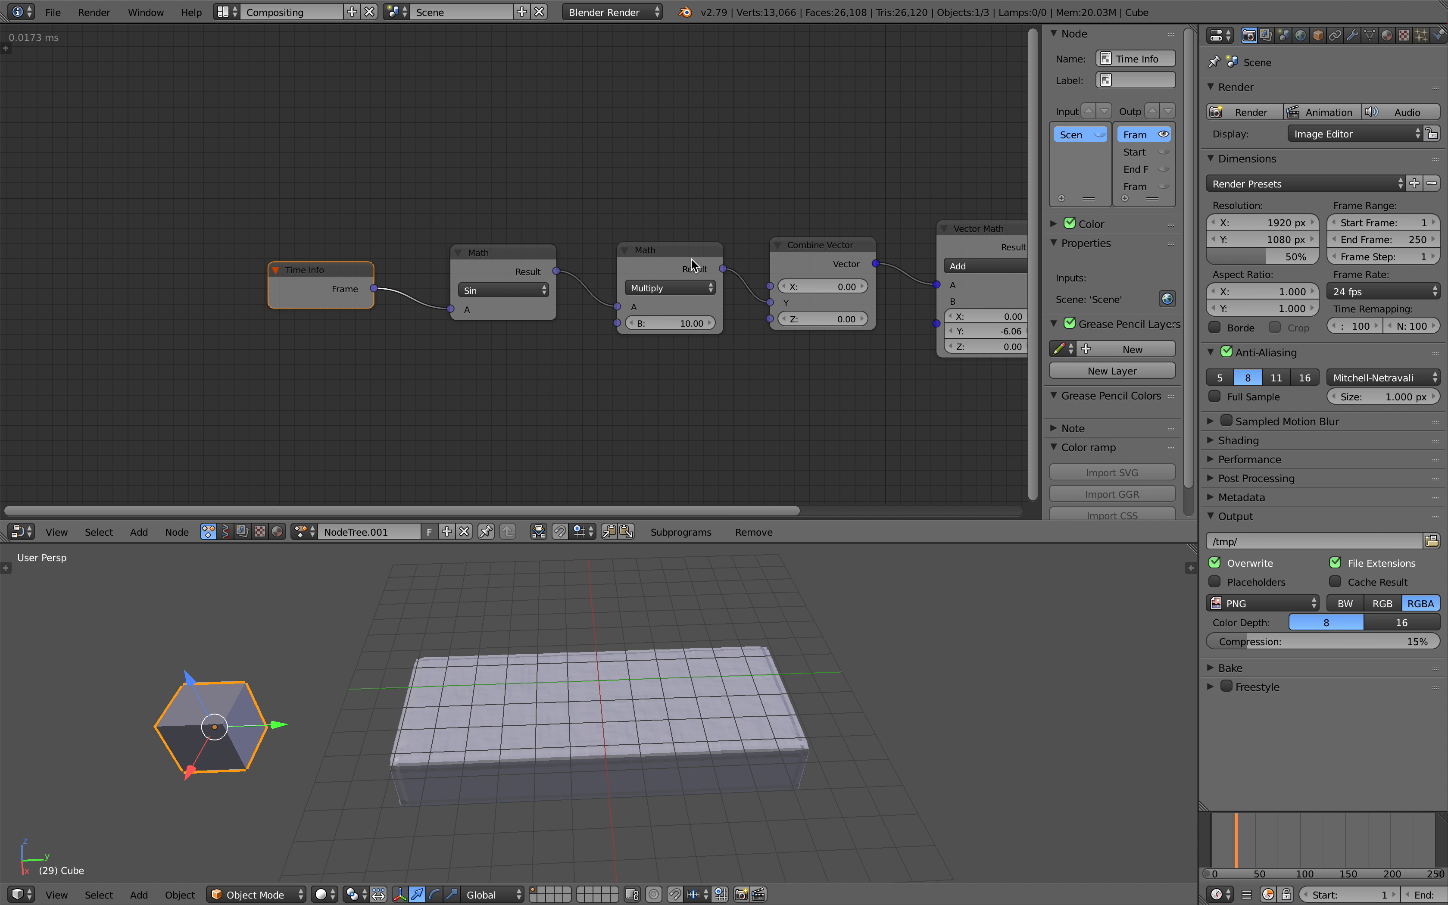
left_click(692, 264)
key("shift+d")
left_click(482, 285)
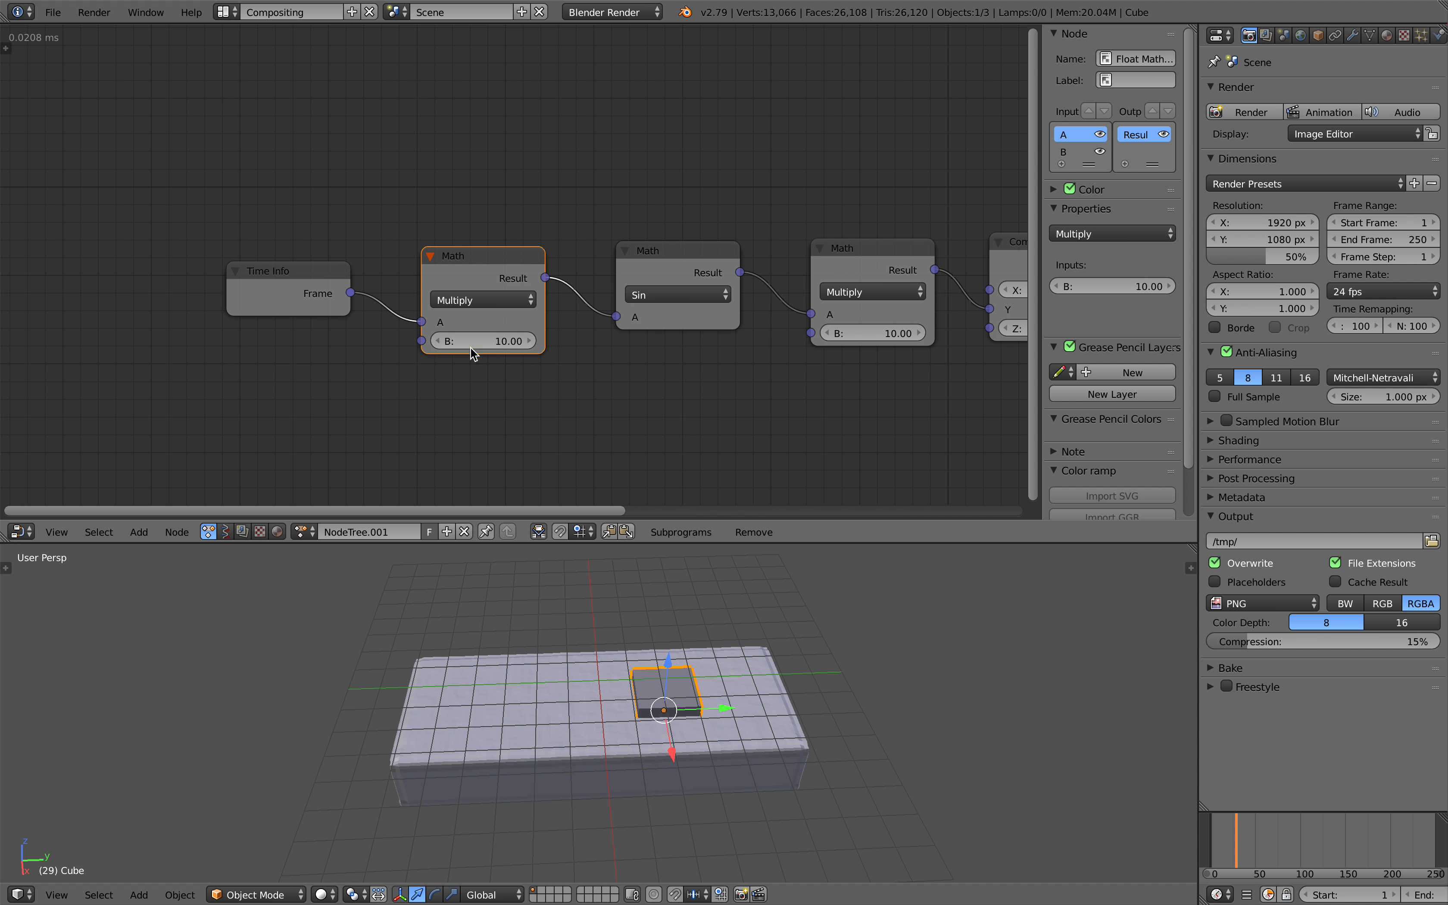
- Set the new Multiply node's B value to 0.2 and scrub the timeline to check the slower motion
left_click(479, 342)
type(".")
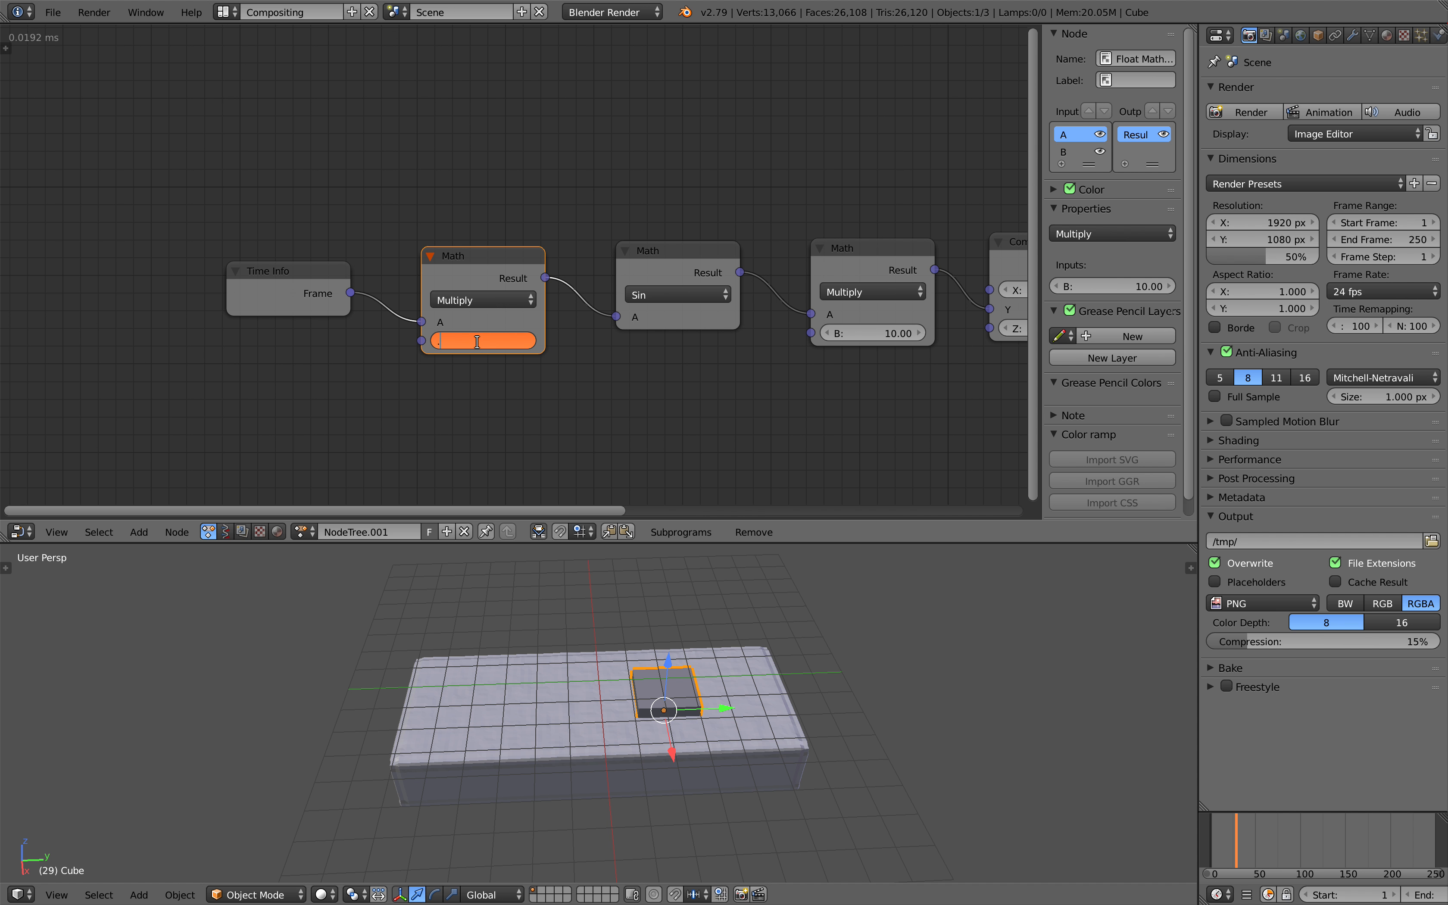
type("2")
key("Return")
left_click_drag(1221, 848, 1267, 844)
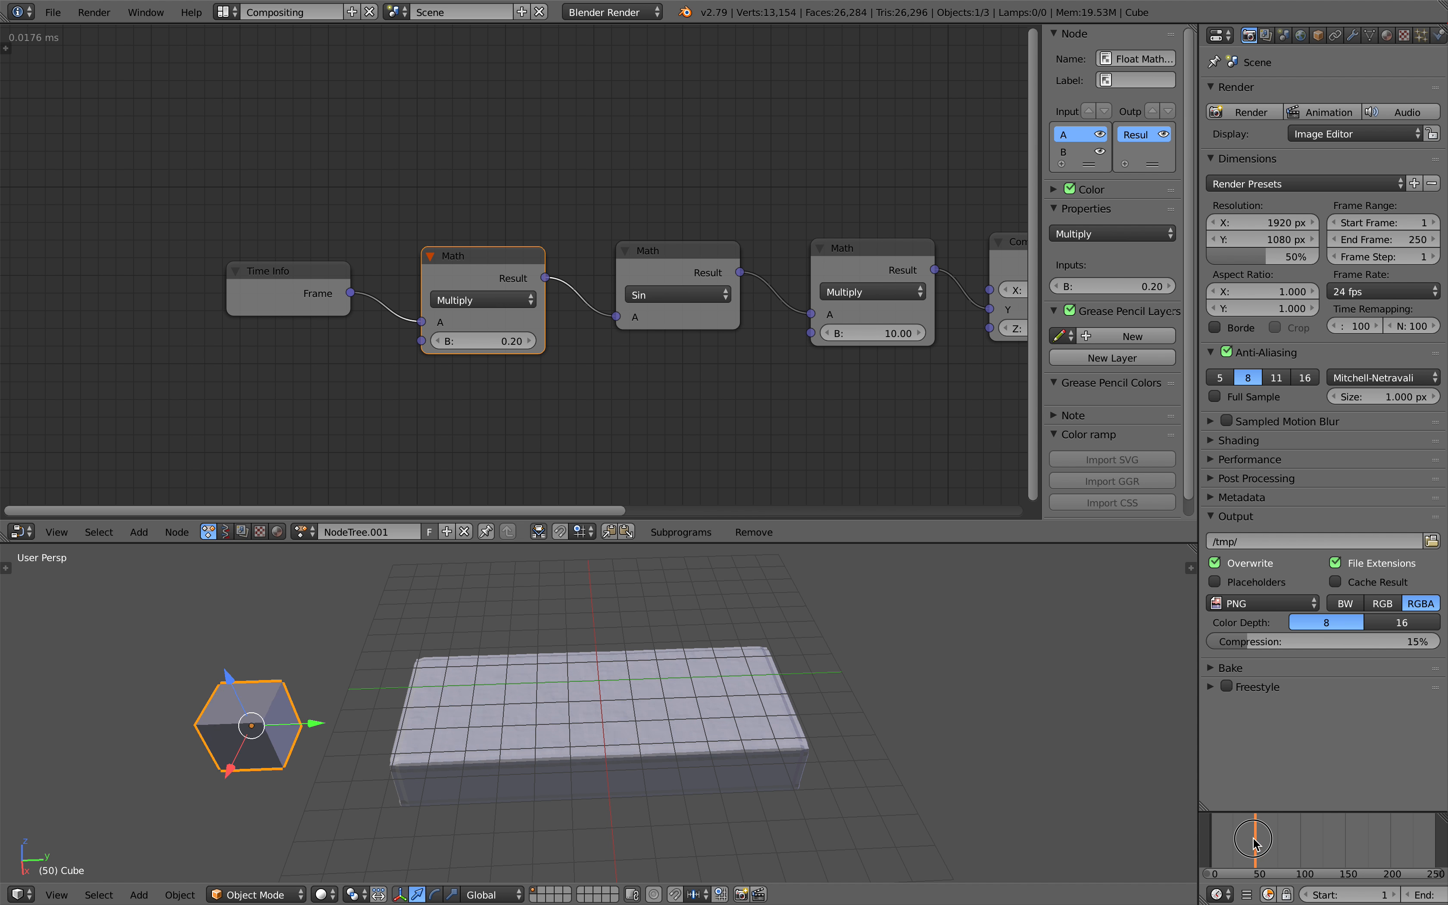
- Enlarge the 3D view and draw a grease pencil wave sketch beside the fluid, undoing a stray stroke
left_click_drag(813, 544, 805, 395)
mouse_move(742, 554)
middle_mouse_down()
mouse_move(719, 587)
mouse_move(753, 584)
middle_mouse_up()
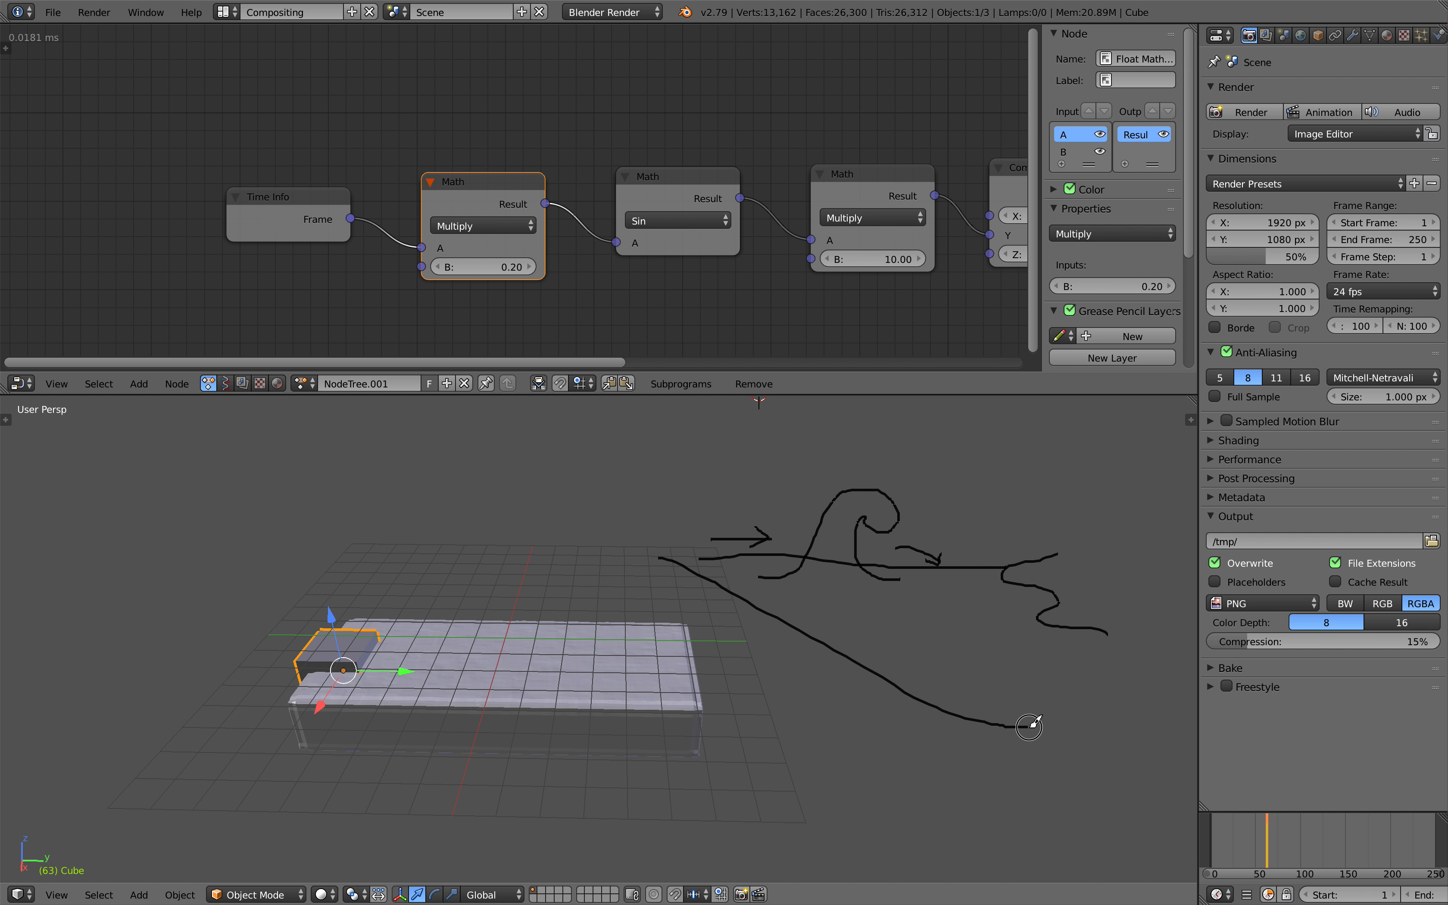
key("ctrl+z")
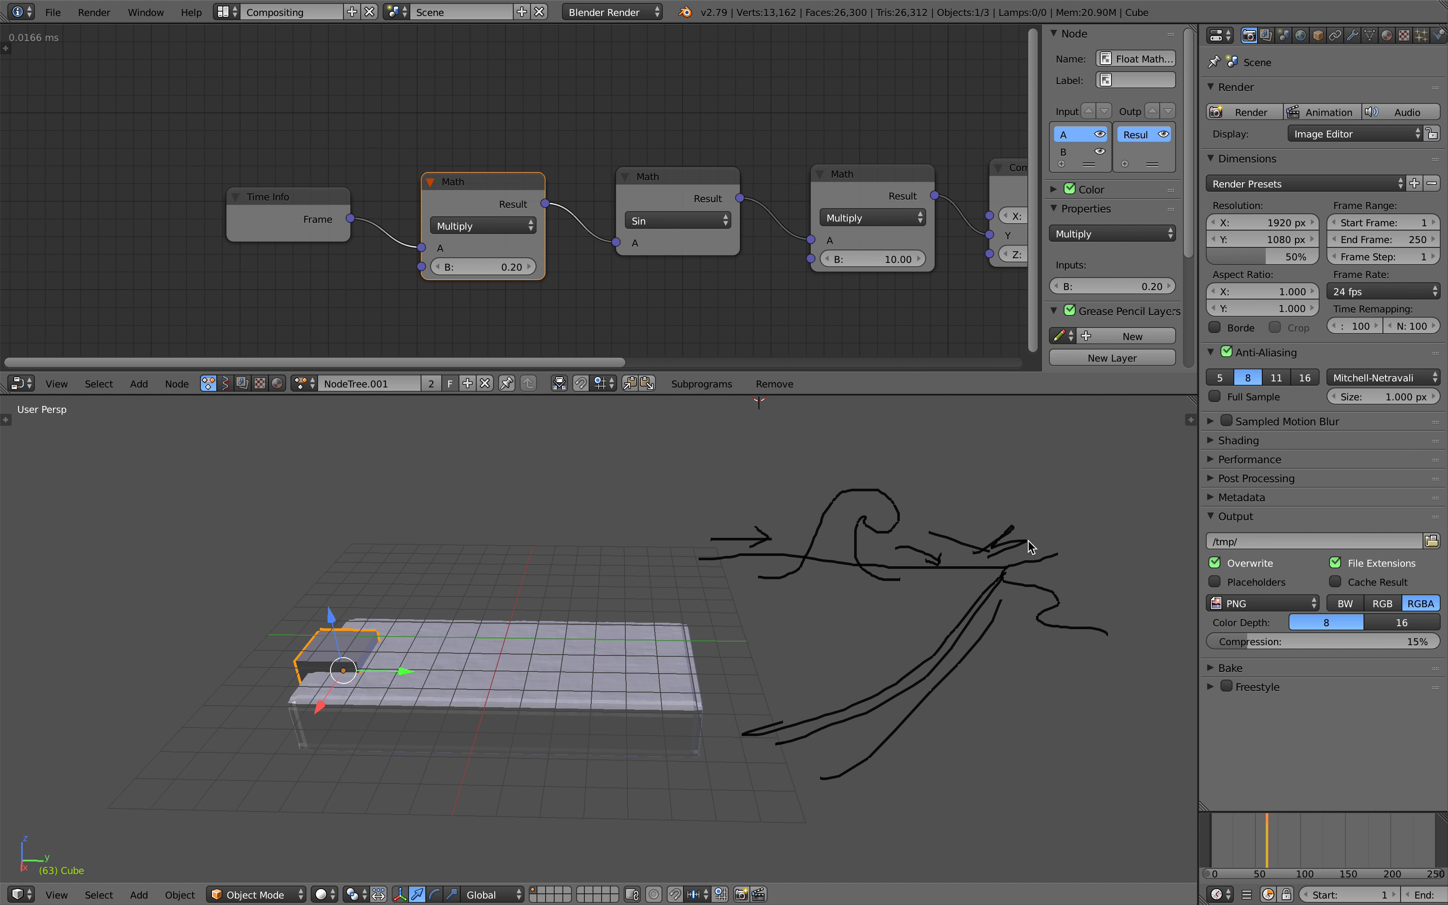
- Delete the grease pencil layer holding the wave sketch and save the file
scroll(964, 563, "down", 1)
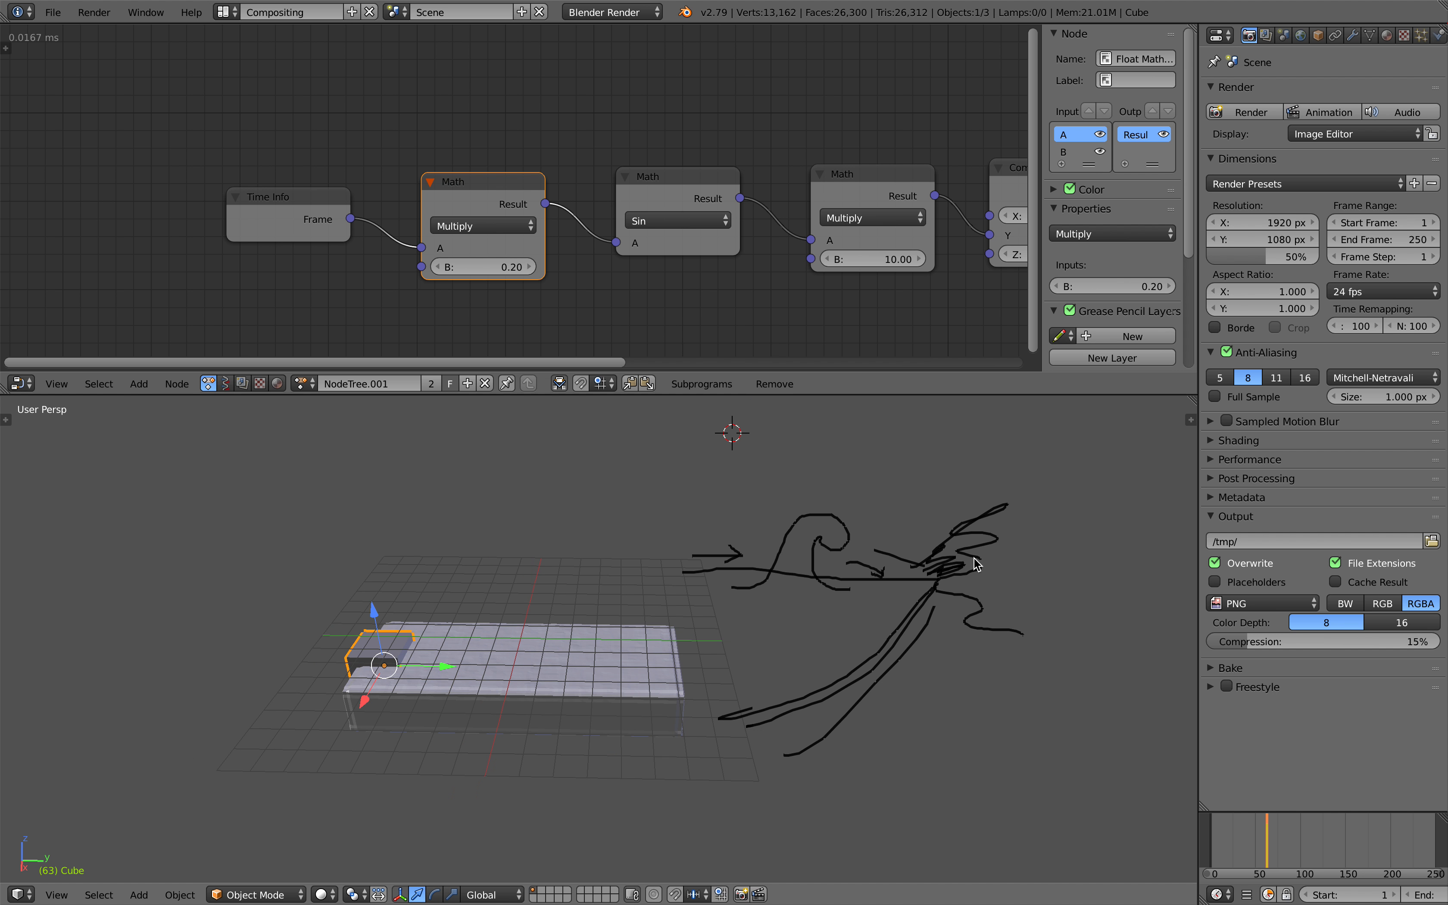
left_click(1187, 420)
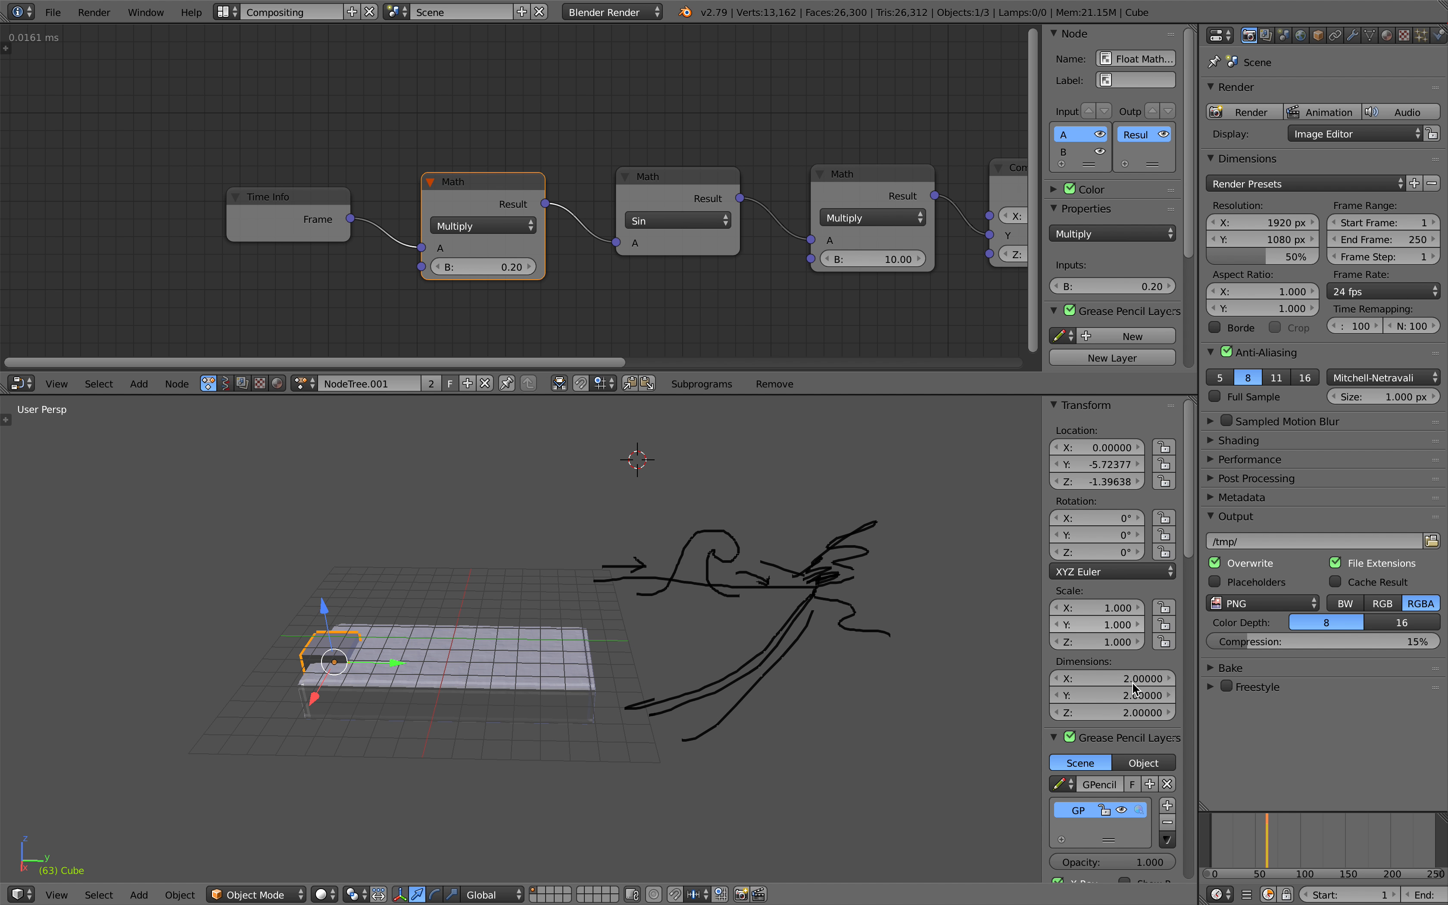
left_click(1166, 822)
left_click_drag(1043, 627, 1283, 611)
scroll(734, 611, "up", 2)
middle_click_drag(764, 611, 636, 633)
key("ctrl+s")
left_click(788, 590)
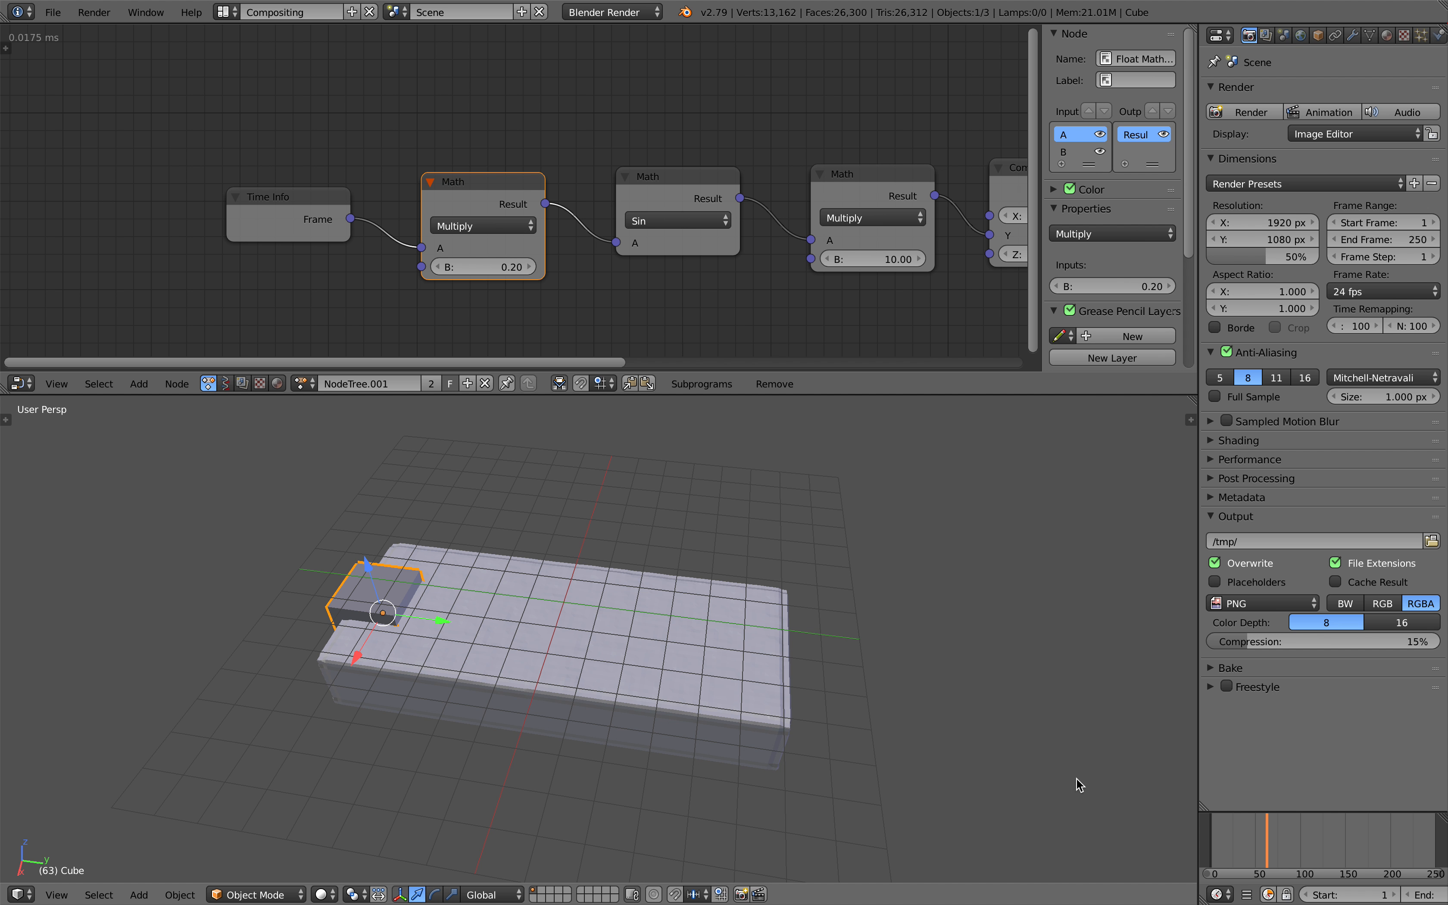
- Widen the properties and timeline editors and scrub the animation to frame 56
left_click_drag(1212, 835, 1239, 834)
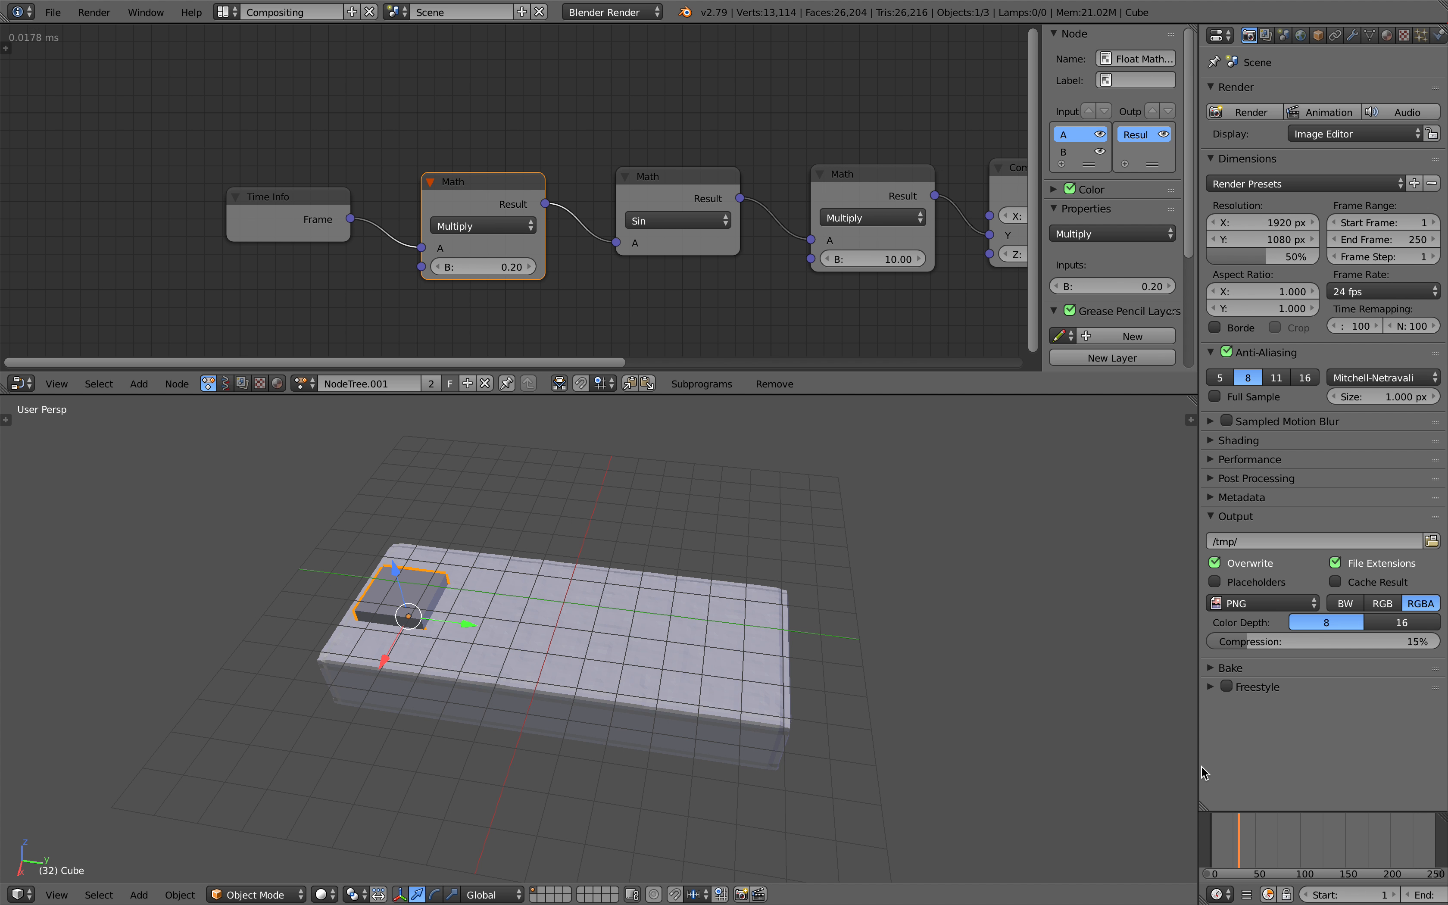
left_click_drag(1200, 766, 1020, 767)
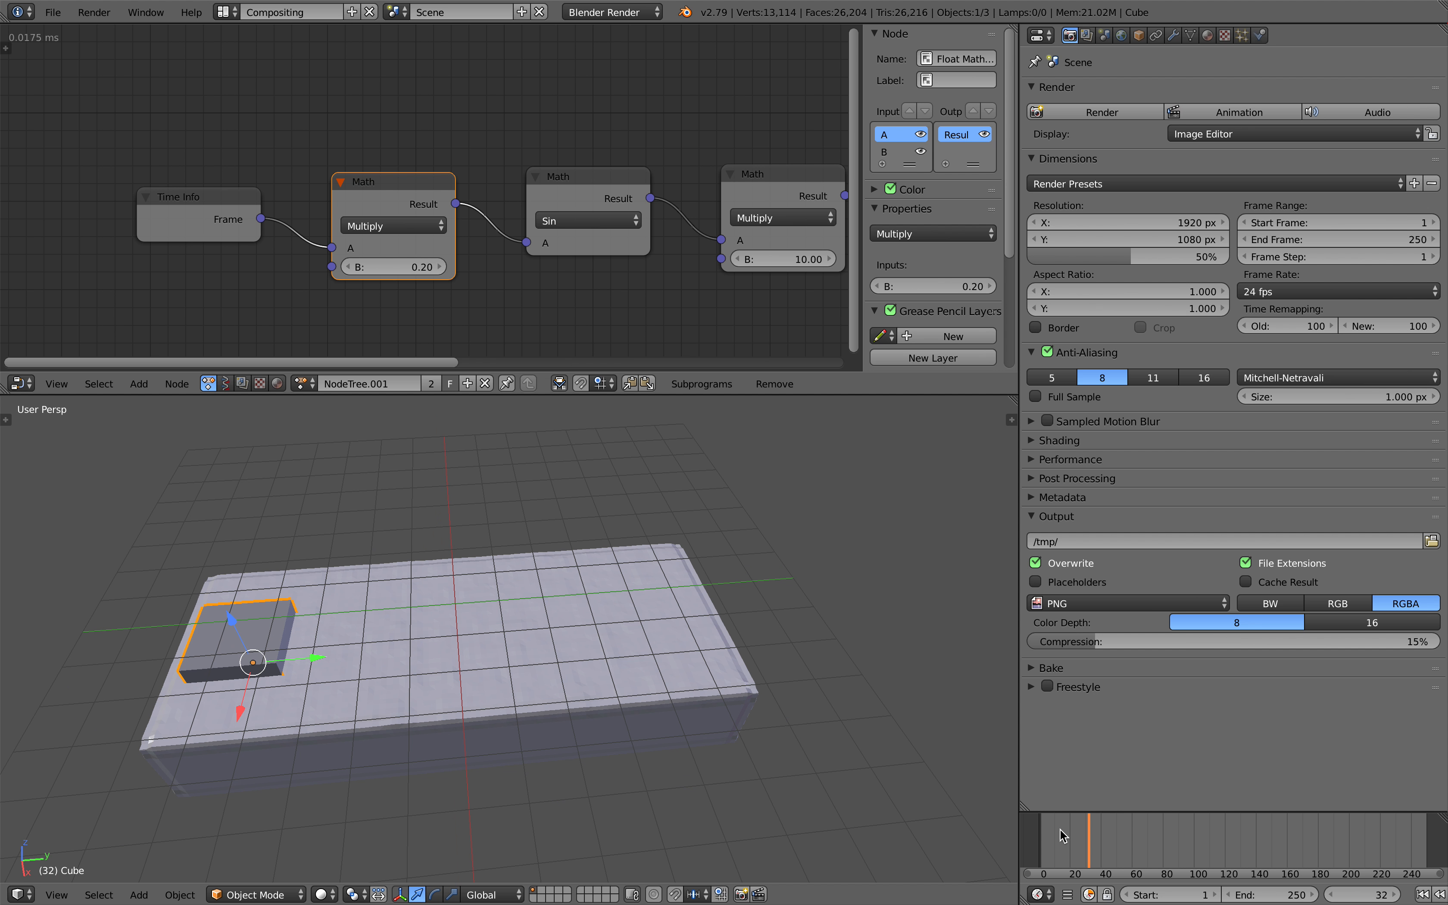
left_click(1098, 835)
left_click_drag(1097, 832, 1128, 833)
- Select the fluid Domain and bake its fluid simulation
scroll(683, 716, "down", 2)
middle_click_drag(684, 716, 719, 718)
right_click(651, 658)
middle_click_drag(652, 657, 743, 665)
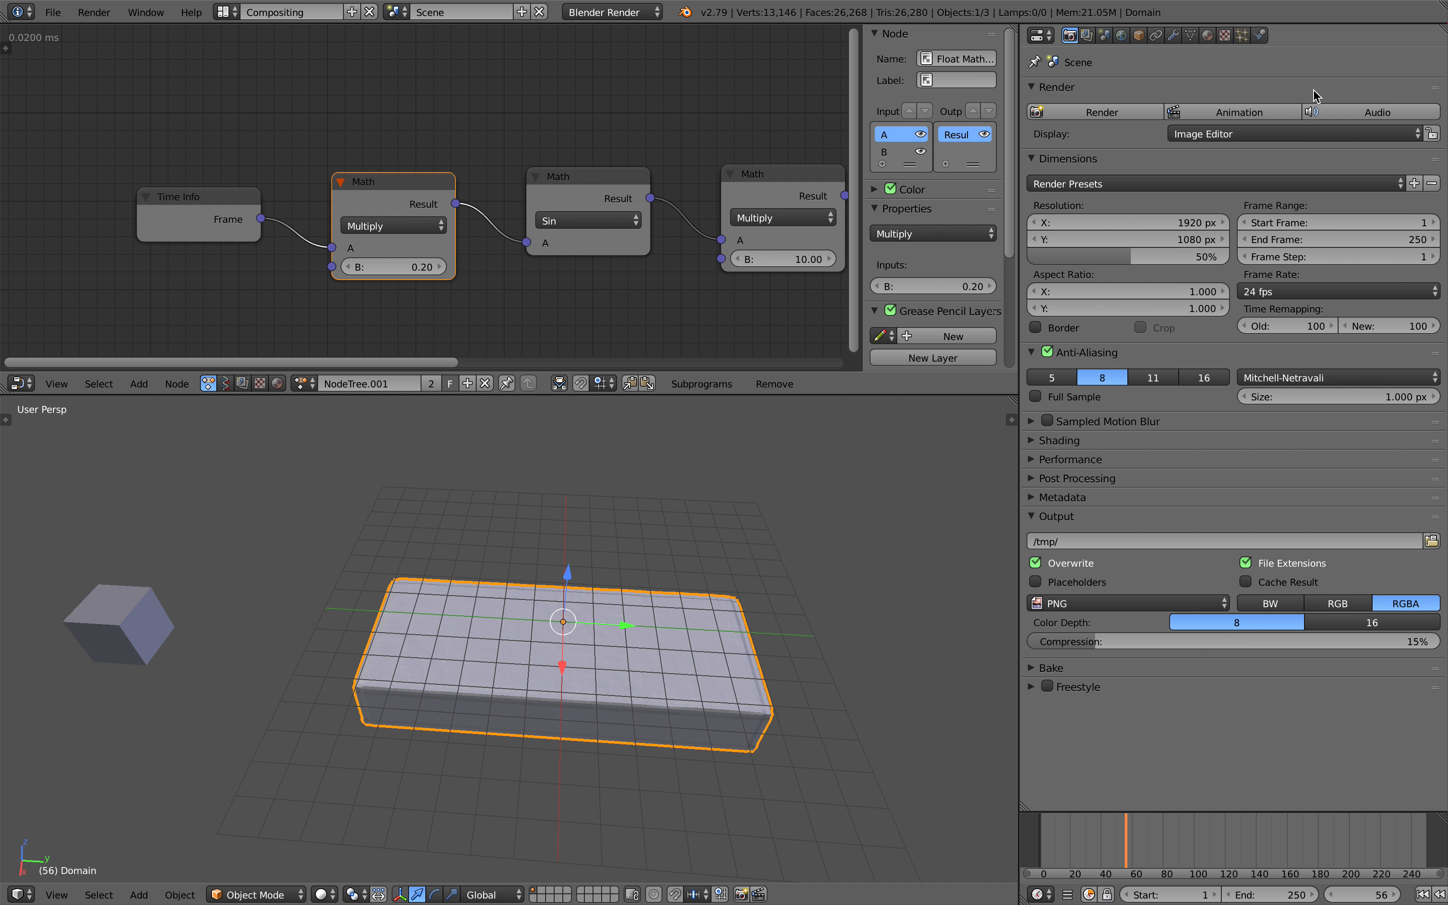
left_click(1261, 36)
left_click(1213, 262)
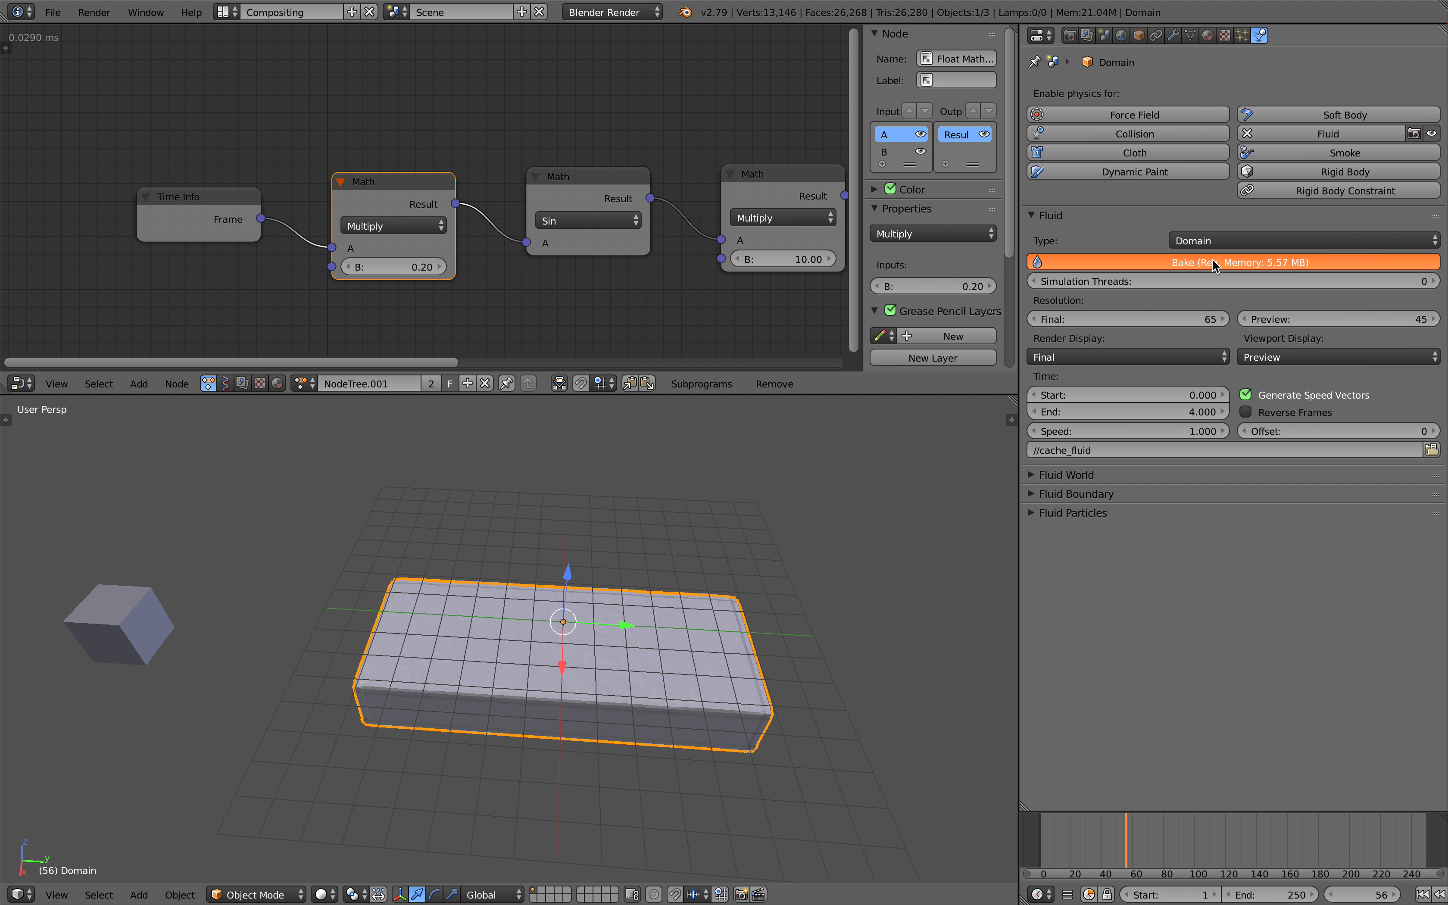
- Rewind the timeline to the start and play the animation while the fluid bakes
left_click(1065, 841)
left_click_drag(1065, 841, 1035, 838)
key("alt+a")
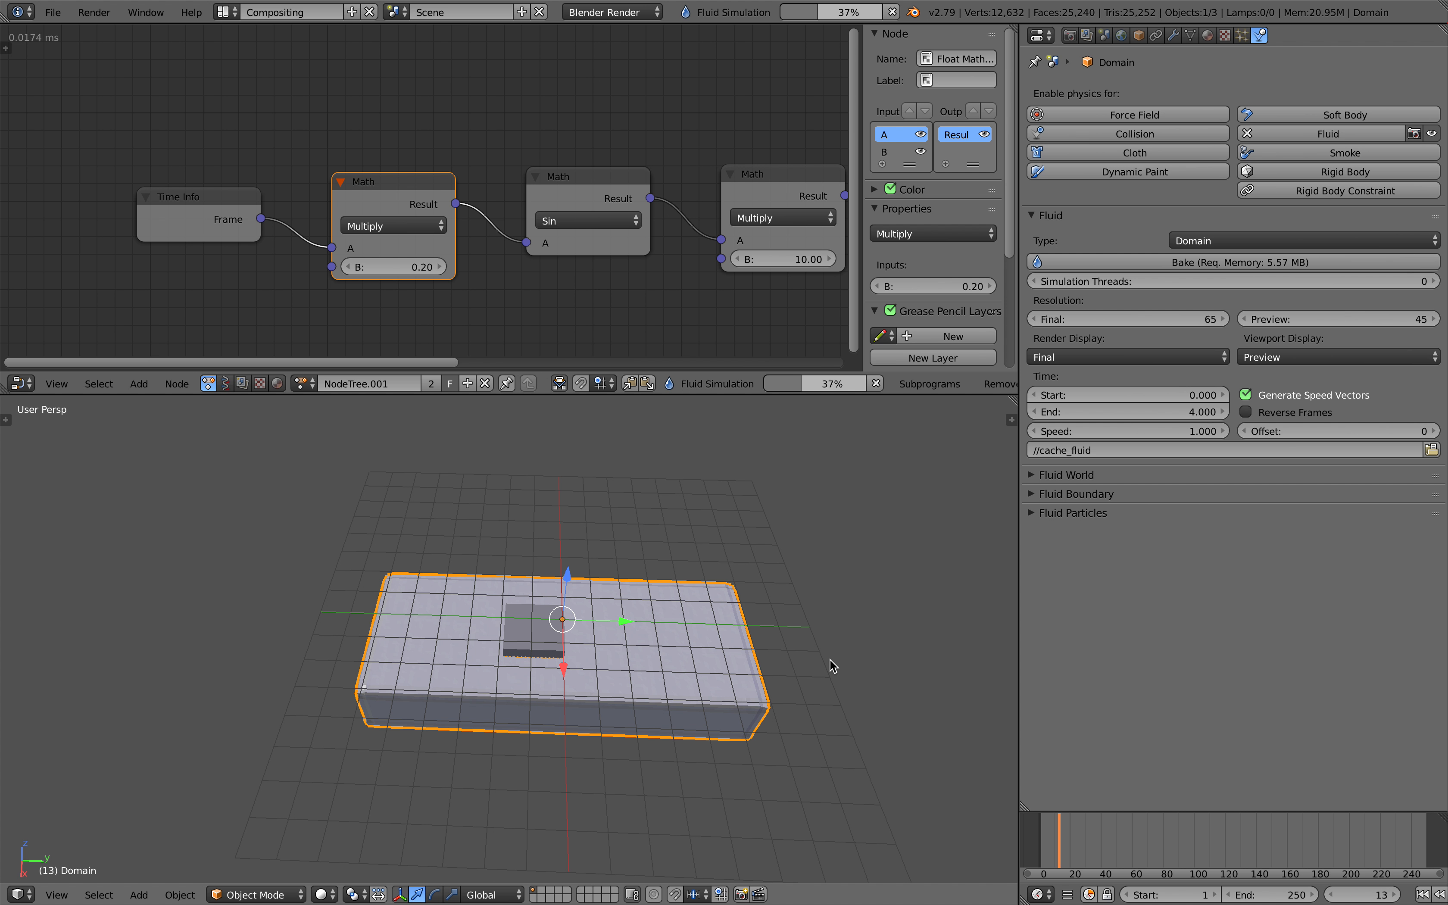
- Enable Fluid physics on the cube with the type Obstacle and return the timeline to frame 0
right_click(544, 641)
left_click(1325, 137)
left_click(1305, 241)
left_click(1279, 163)
middle_click_drag(880, 560, 844, 562)
mouse_move(1060, 853)
left_mouse_down()
mouse_move(1025, 841)
mouse_move(1054, 844)
mouse_move(1038, 841)
left_mouse_up()
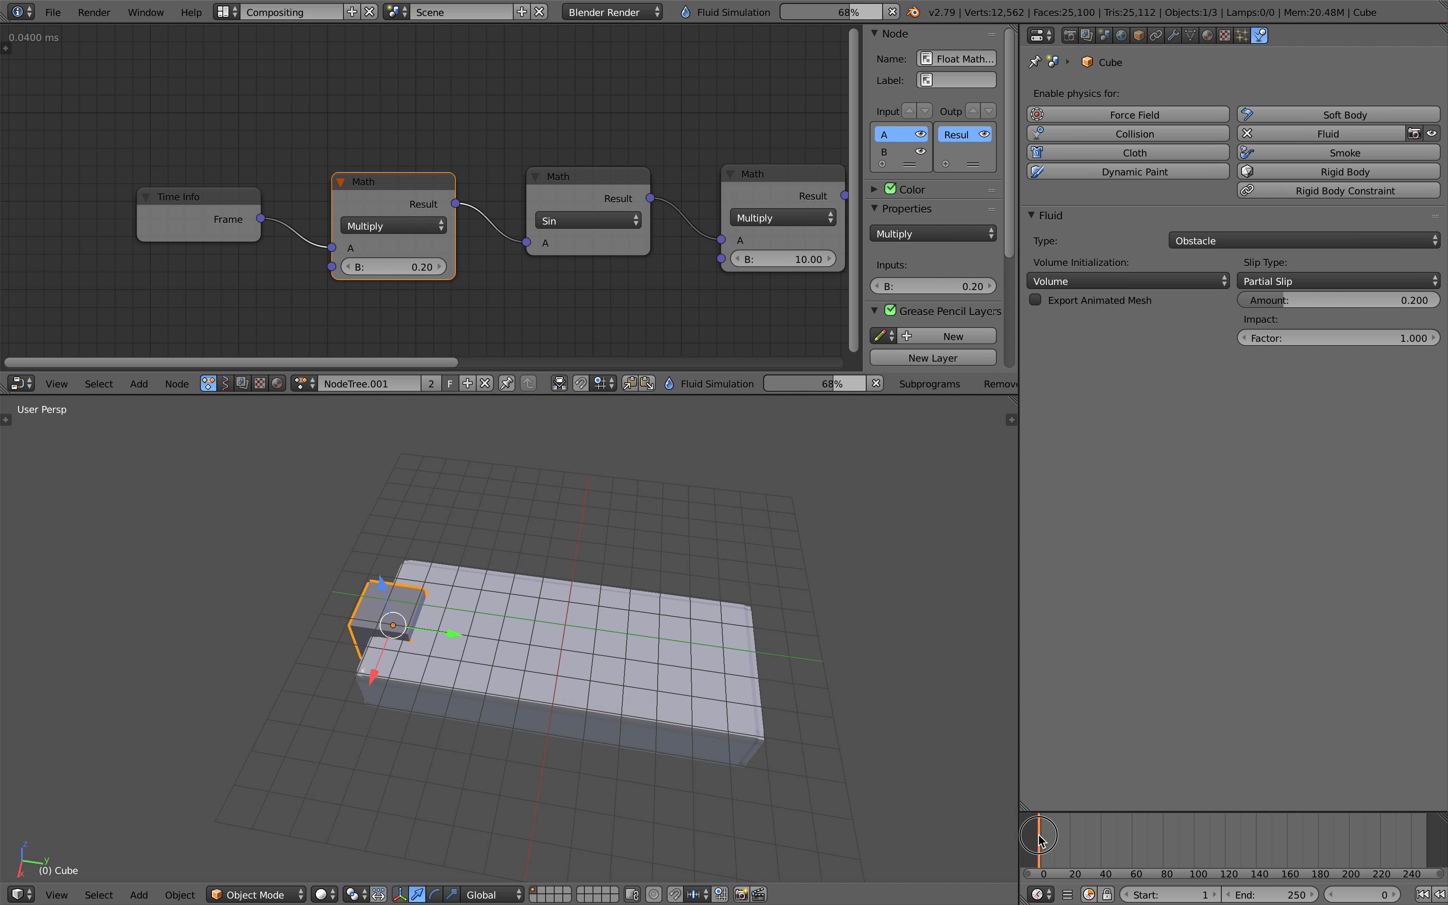
- Insert a duplicate of the 0.20 Multiply node right after Time Info and set its operation to Add
scroll(504, 269, "down", 1)
left_click_drag(218, 197, 131, 188)
left_click(412, 191)
key("shift+d")
left_click(323, 200)
left_click(302, 231)
left_click(282, 251)
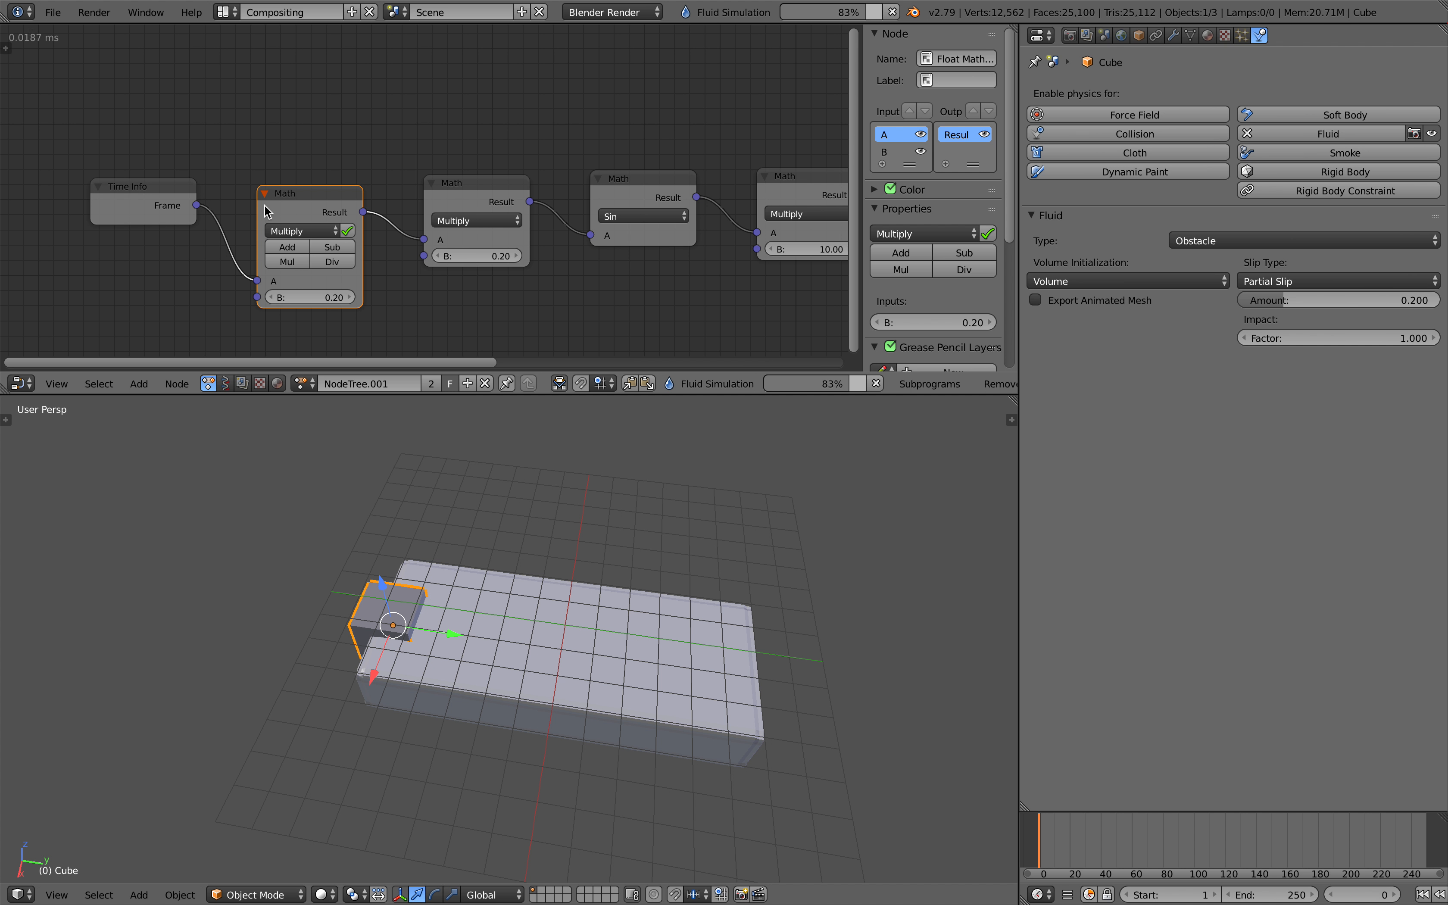
- Shift the cube's starting position by setting the Add node's B value to -1.06, and save the file
left_click_drag(309, 266, 244, 267)
key("ctrl+s")
left_click(335, 276)
- Select the fluid Domain again and rebake the simulation with the cube as an obstacle
right_click(676, 604)
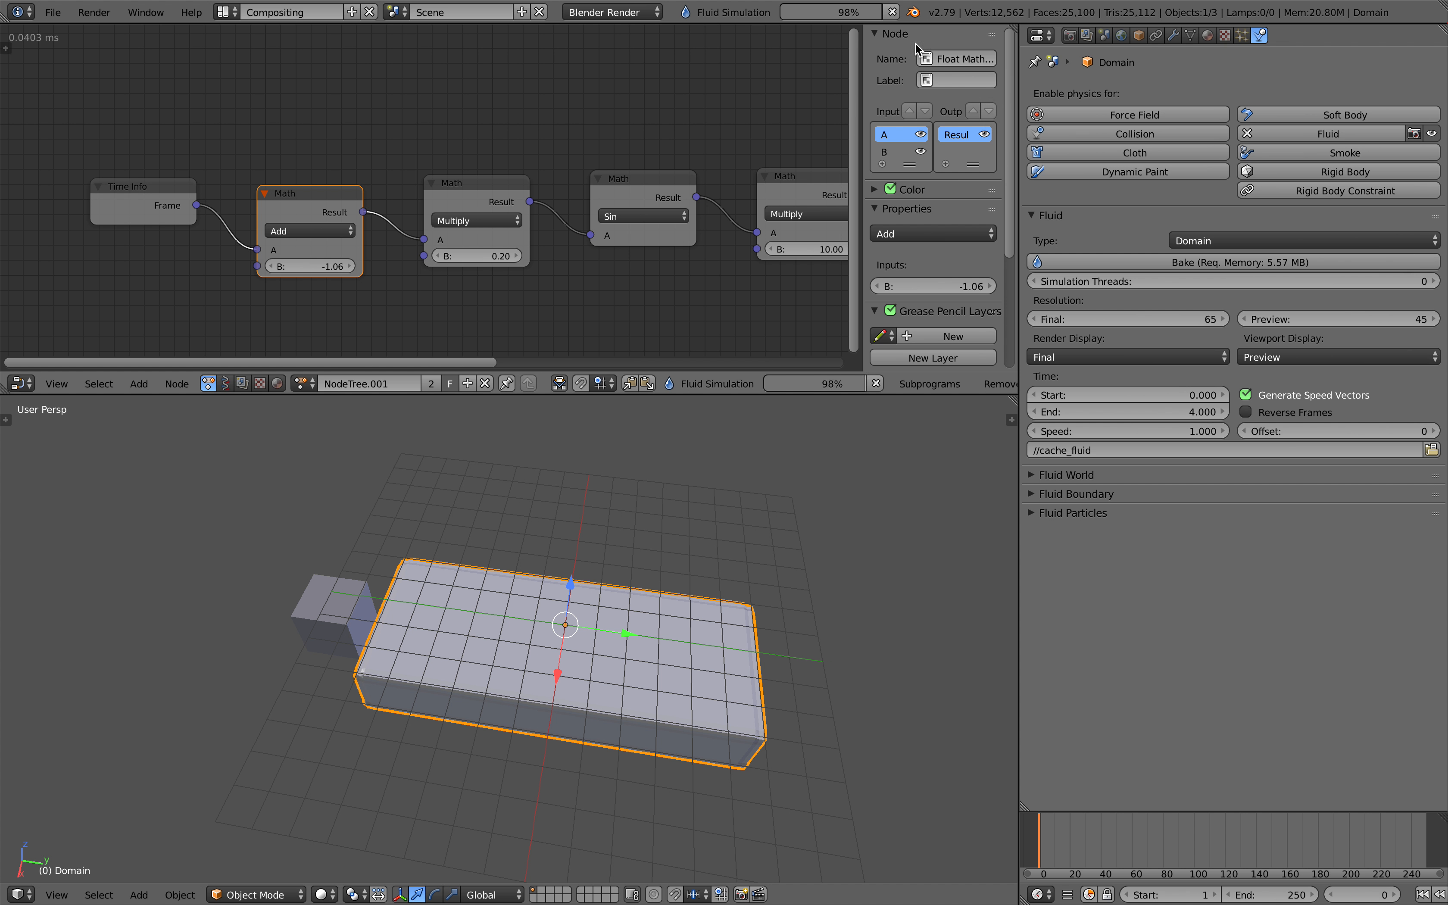
middle_click_drag(778, 478, 885, 455, "shift")
scroll(835, 476, "up", 2)
left_click(1127, 263)
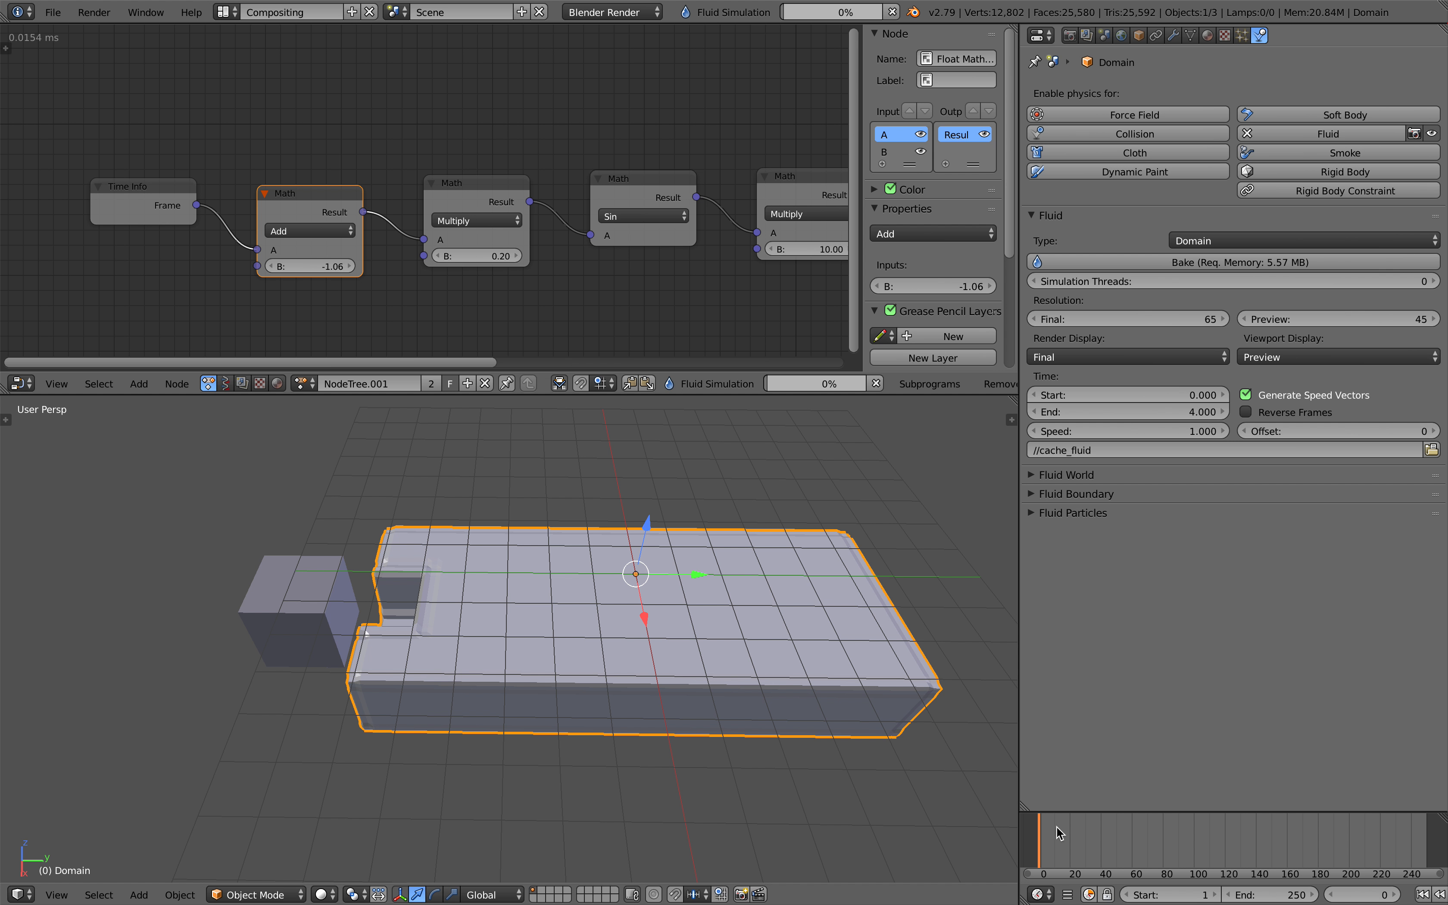
- Examine the newly baked fluid around the cube in the opening frames
left_click(1040, 837)
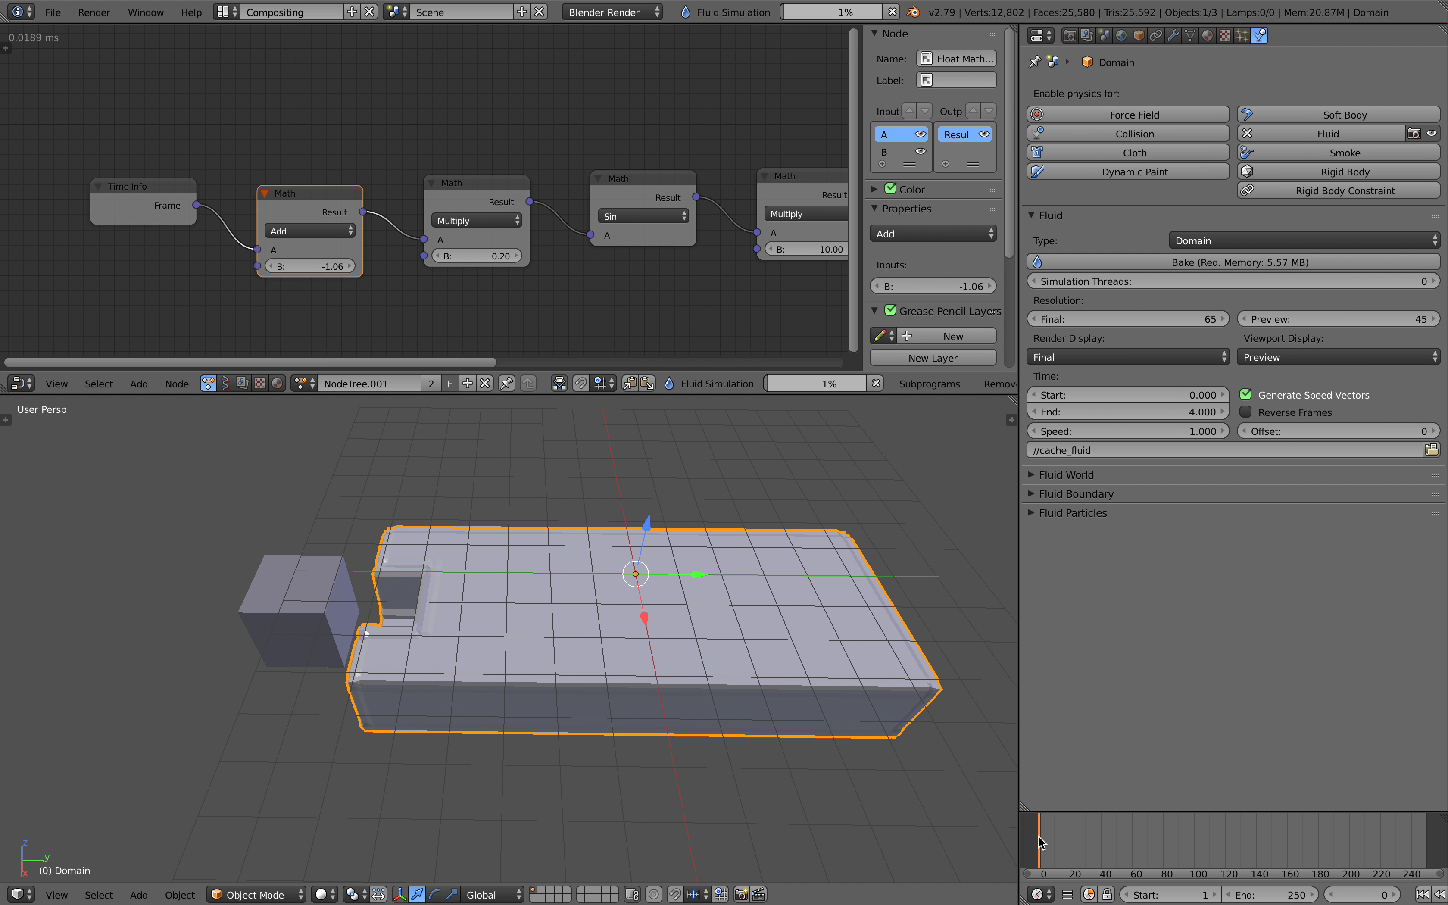
key("Left")
key("Left")
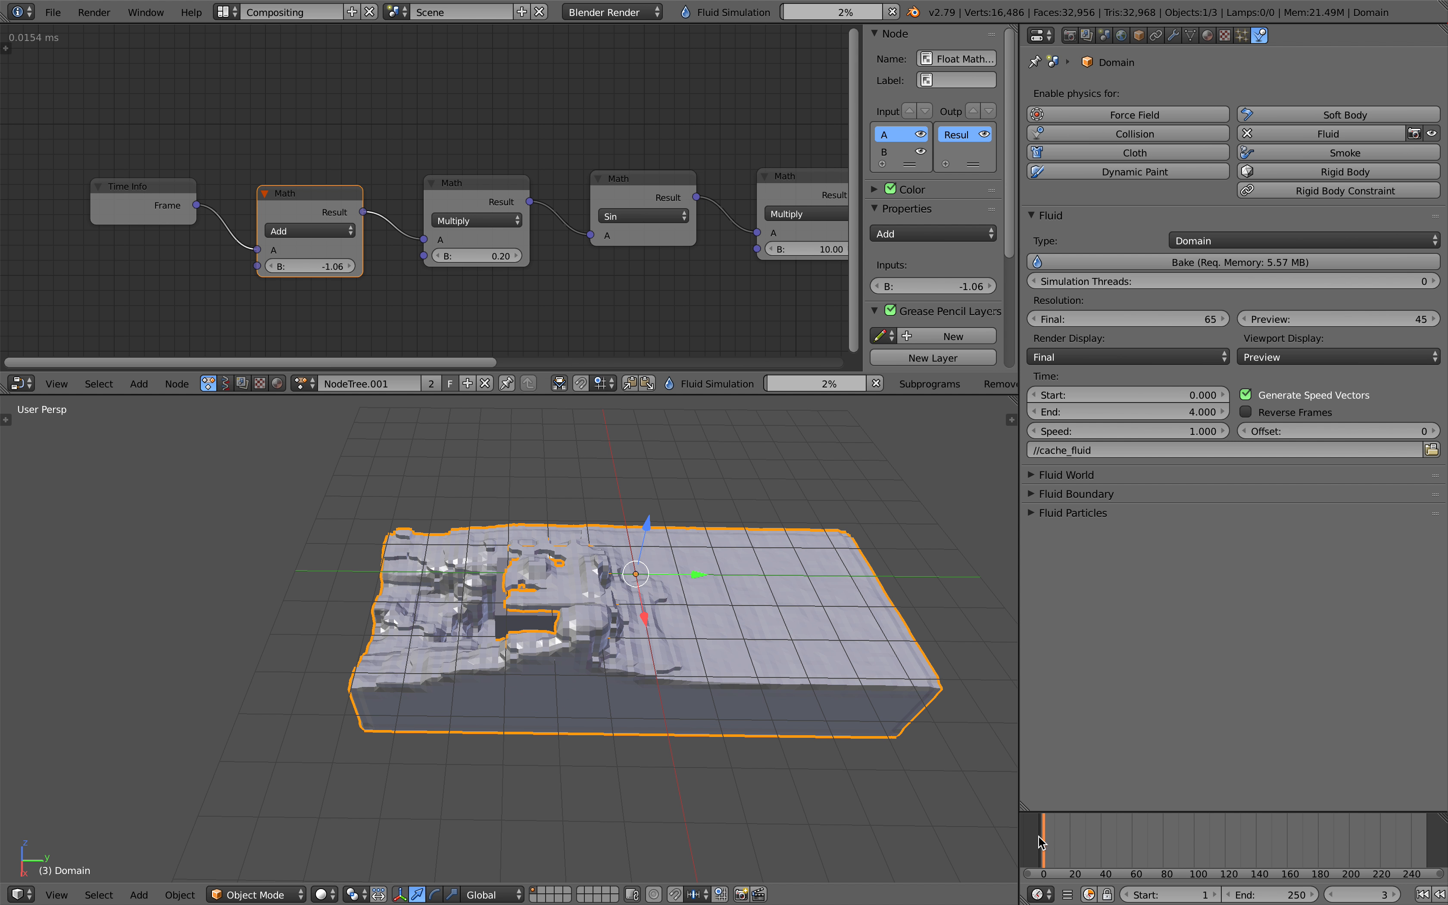
- Inspect the low-resolution fluid splash around the cube between frames 3 and 5 from several angles
middle_click_drag(800, 676, 862, 649)
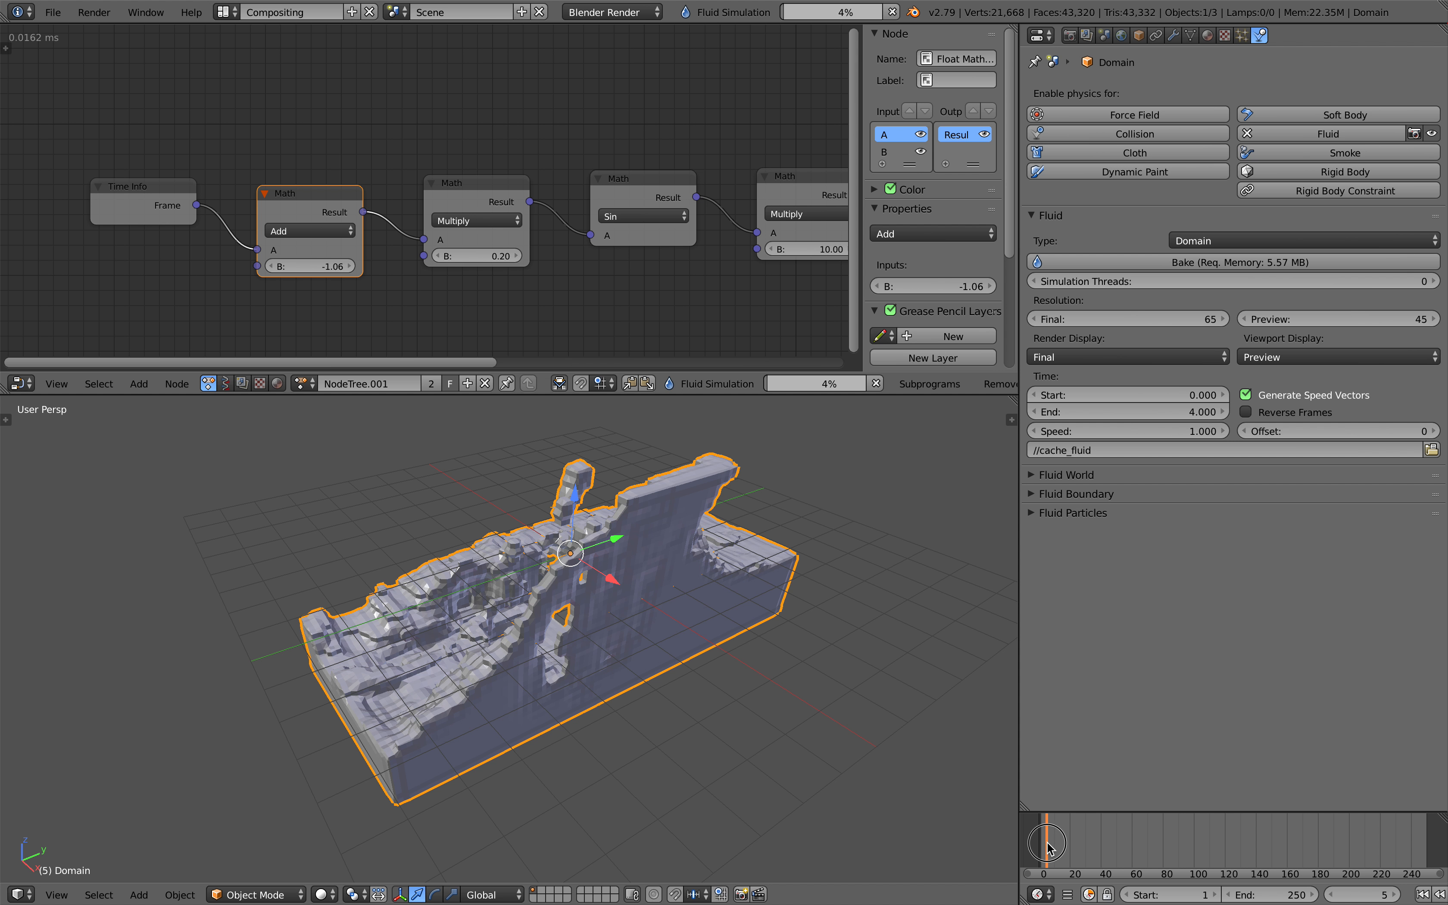
middle_click_drag(563, 686, 706, 664)
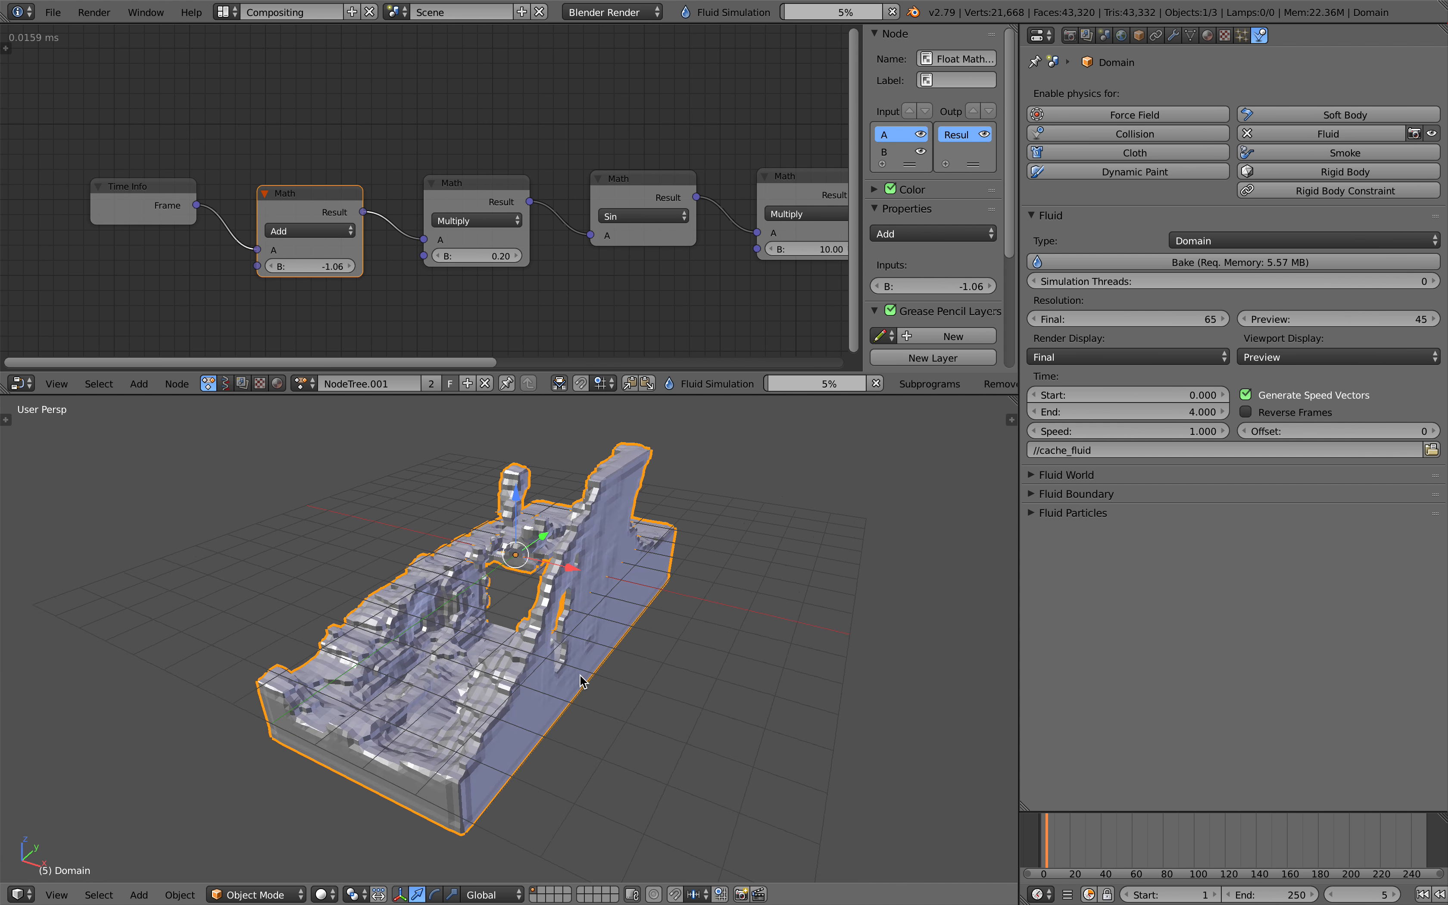
left_click(1041, 844)
mouse_move(1040, 844)
left_mouse_down()
mouse_move(1071, 841)
mouse_move(1045, 842)
left_mouse_up()
middle_click_drag(822, 659, 826, 687)
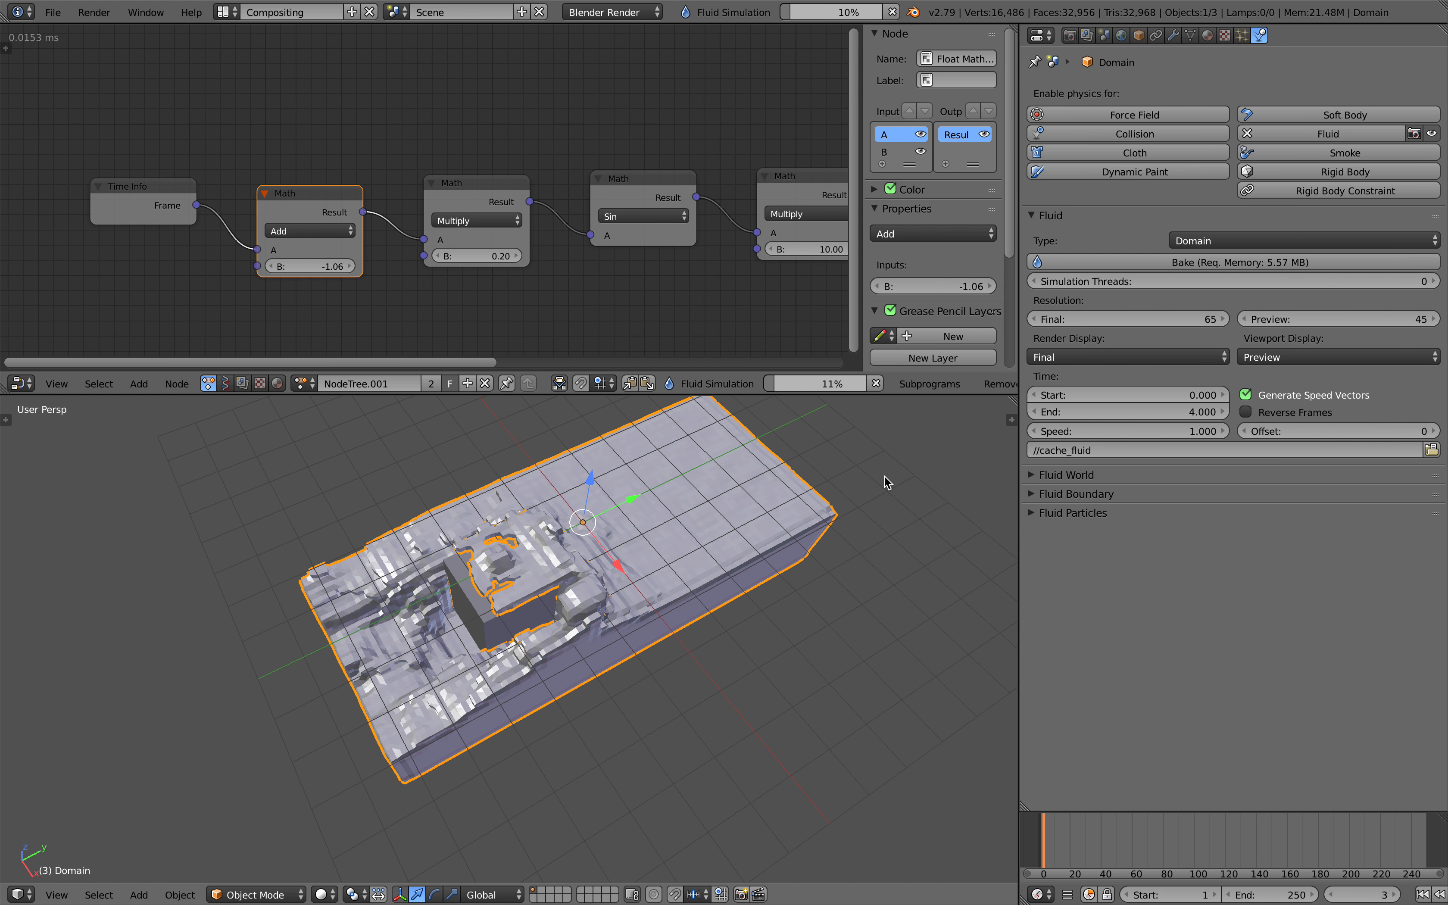
- Set the fluid Domain's viewport display to Final and save the file
left_click(1263, 359)
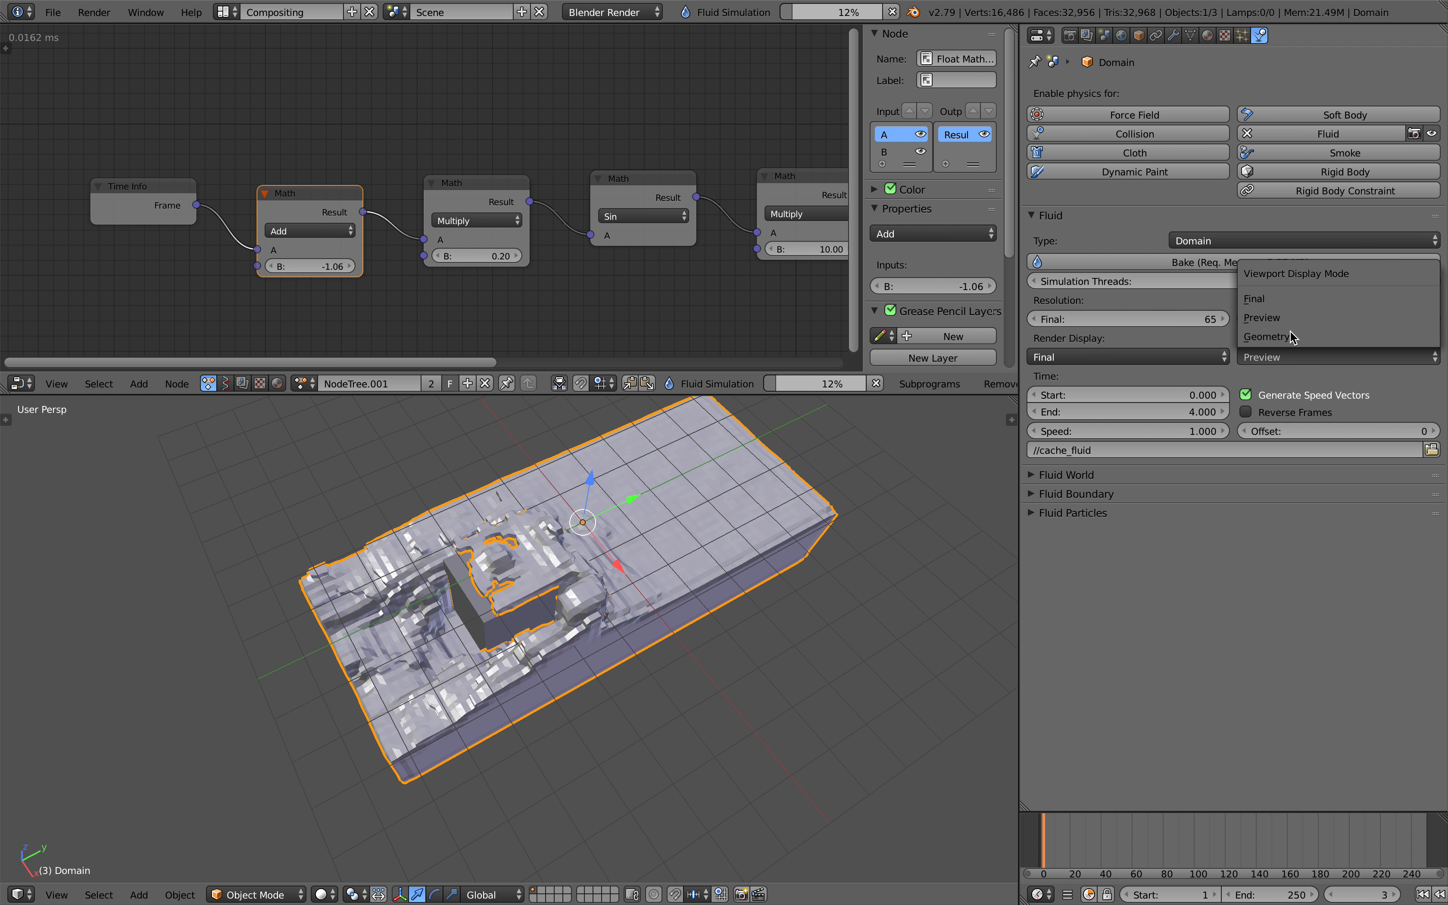
left_click(1280, 302)
middle_click_drag(790, 659, 791, 642)
key("ctrl+s")
left_click(791, 642)
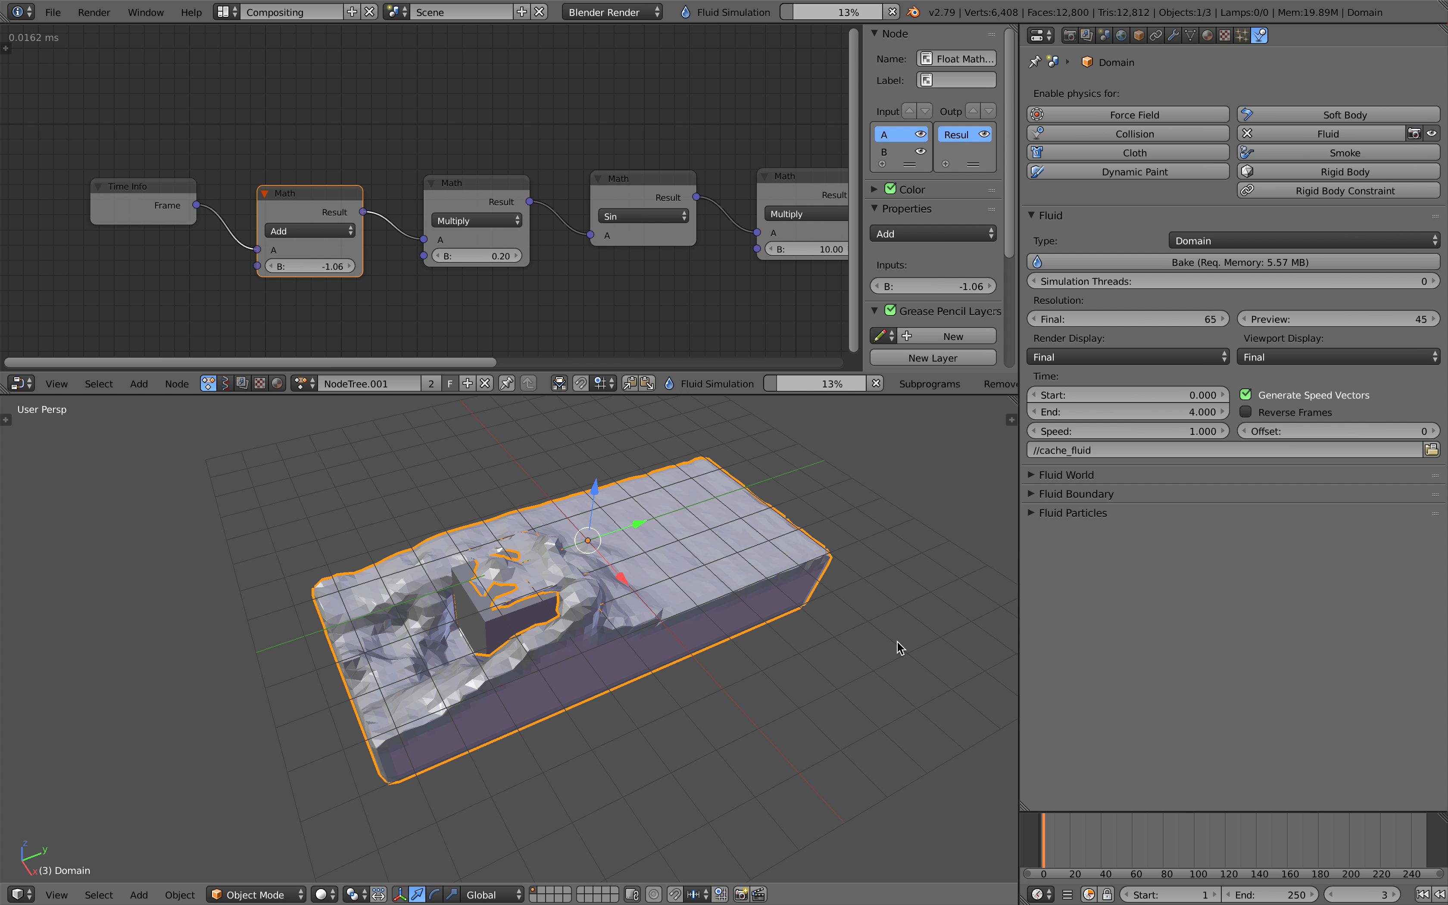
- Save the file and play back the early baked frames to check the fluid's motion at final quality
middle_click_drag(898, 642, 857, 628)
left_click_drag(1044, 840, 1070, 837)
scroll(782, 722, "down", 2)
middle_click_drag(782, 722, 809, 733)
key("ctrl+s")
left_click(811, 734)
key("alt+a")
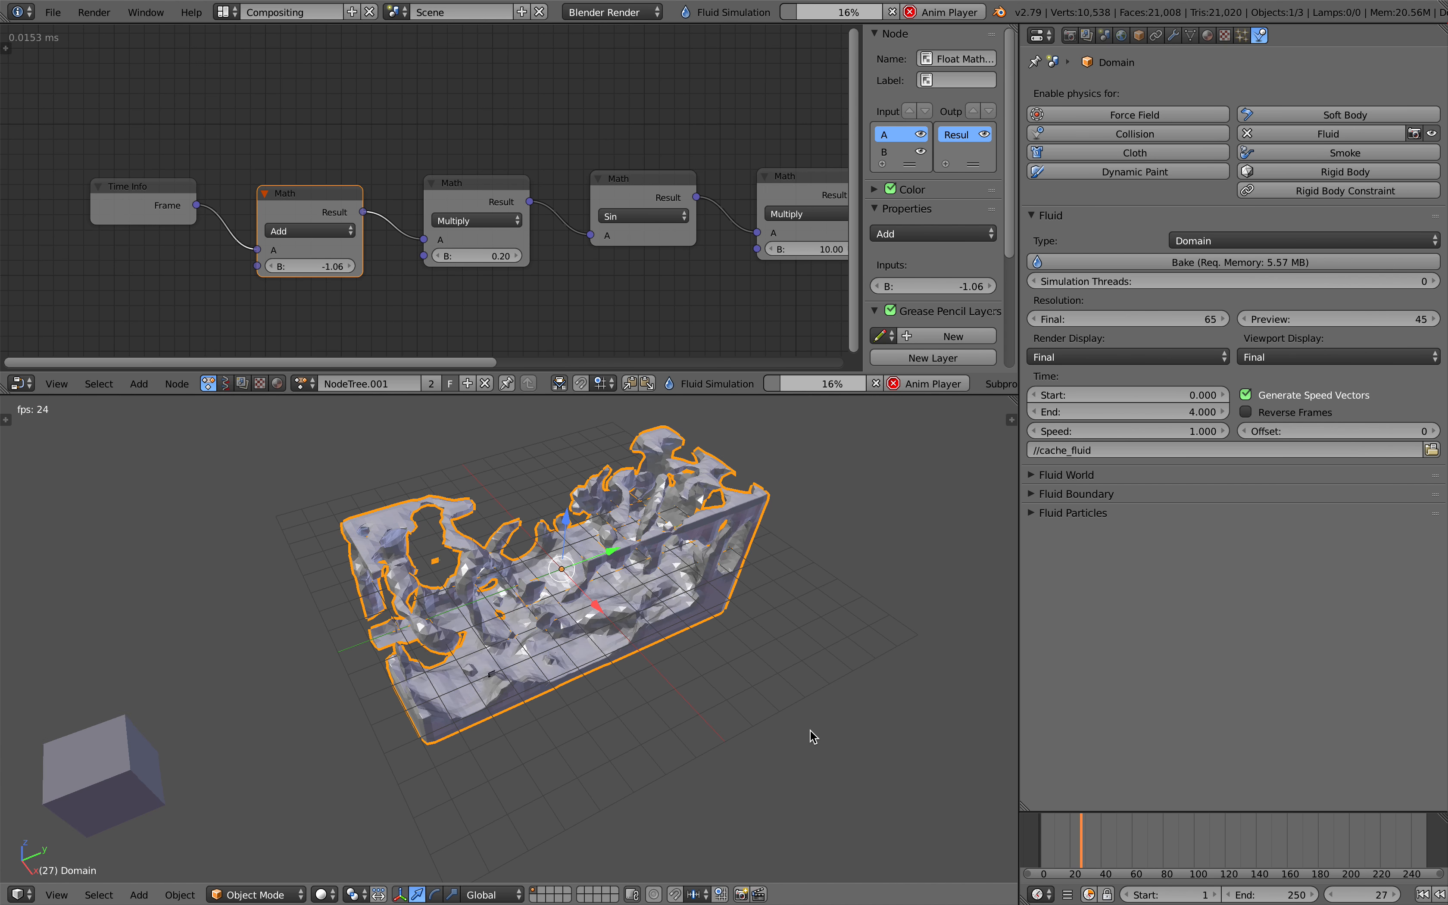
left_click(1044, 841)
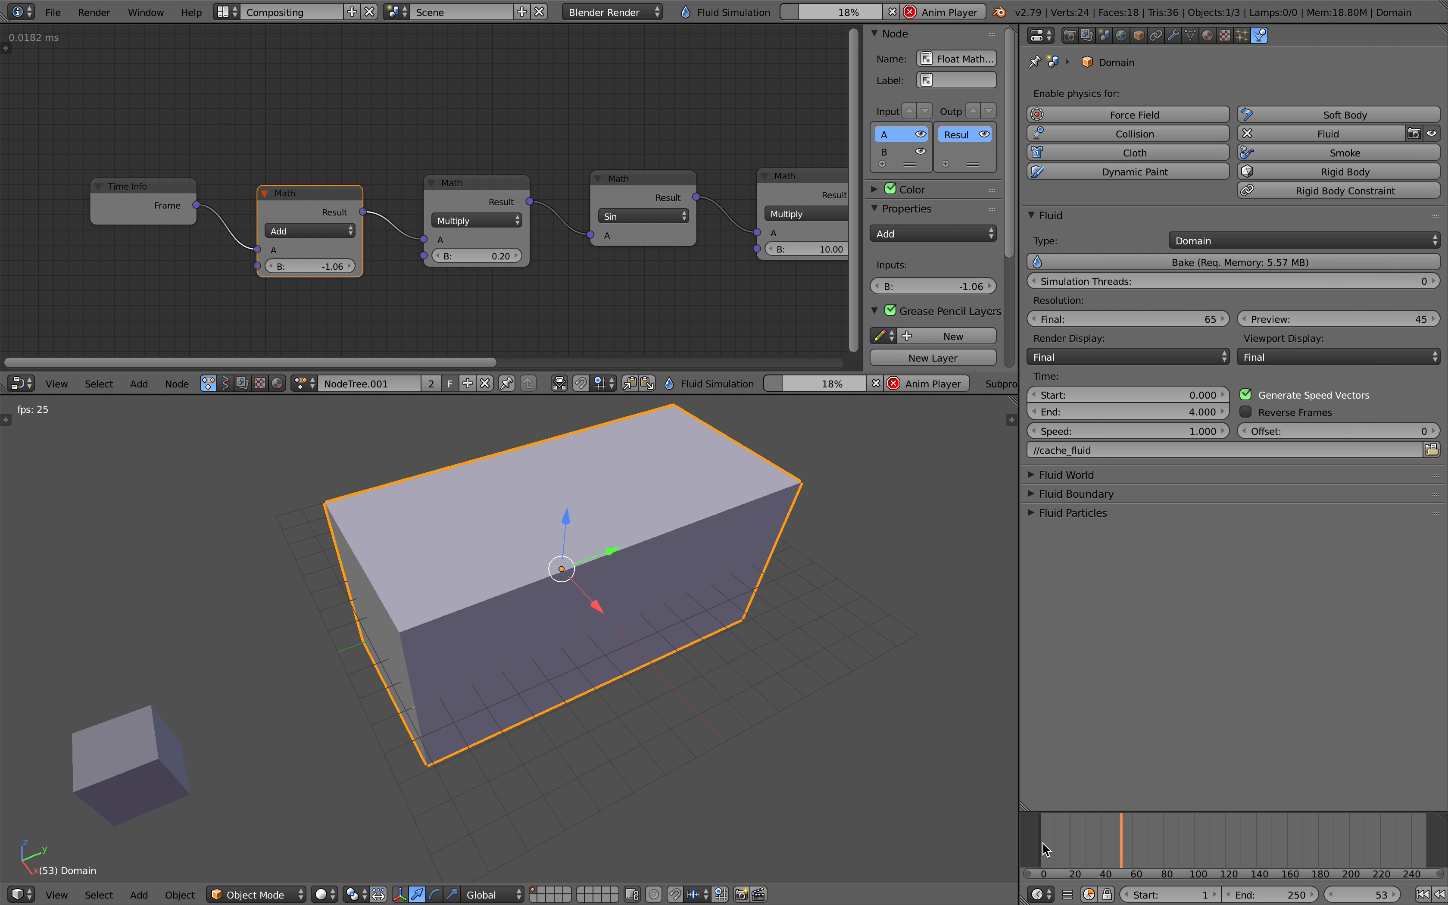
left_click(1045, 847)
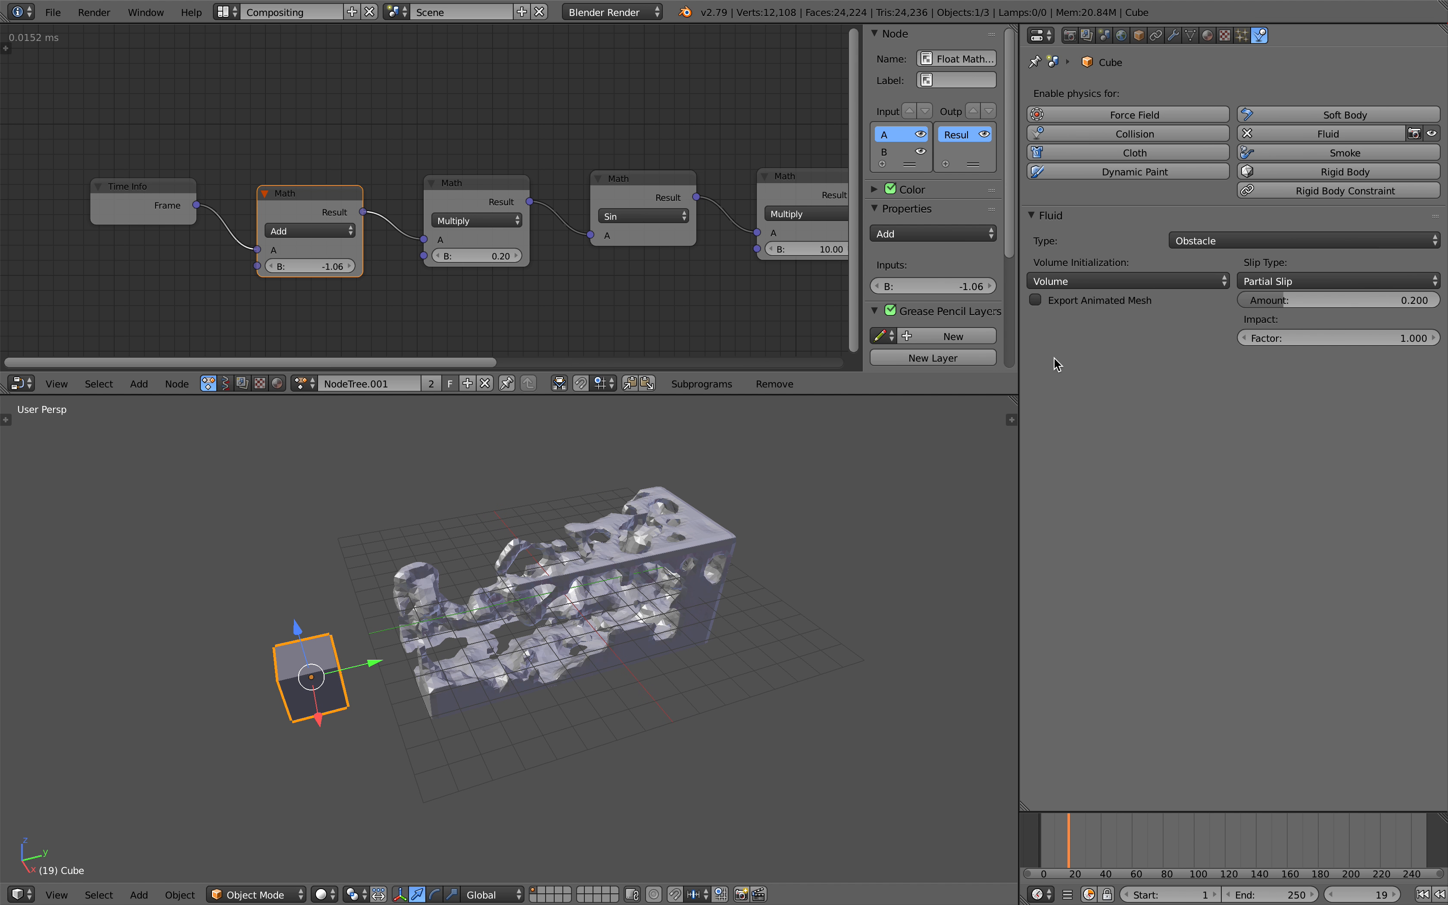
- Scale the obstacle cube to 5.120 in X and 1.240 in Z, and save the file
key("n")
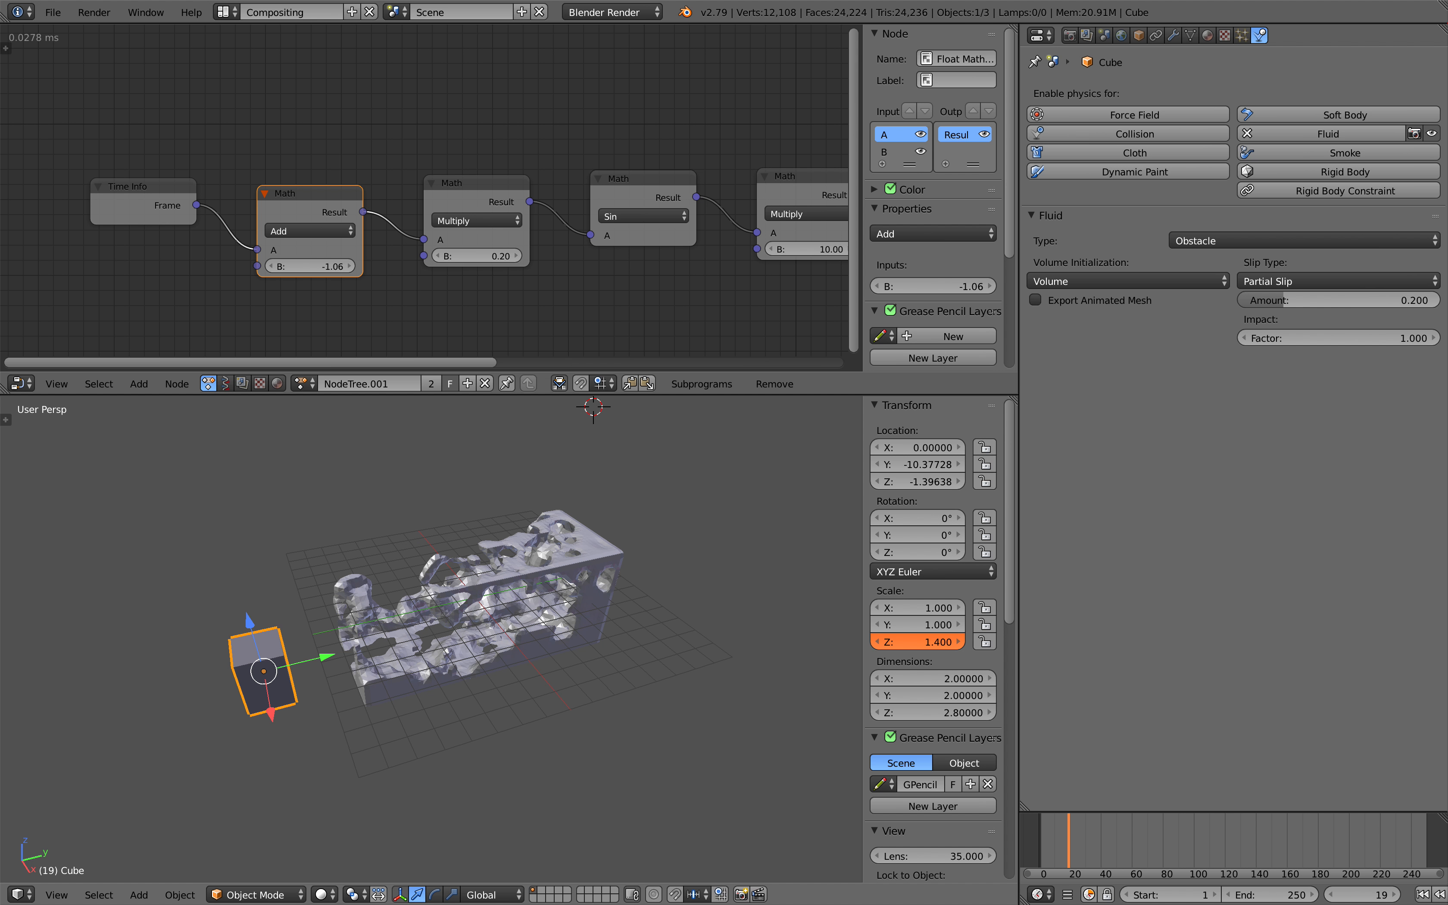
left_click_drag(903, 608, 964, 608)
middle_click_drag(703, 625, 476, 626)
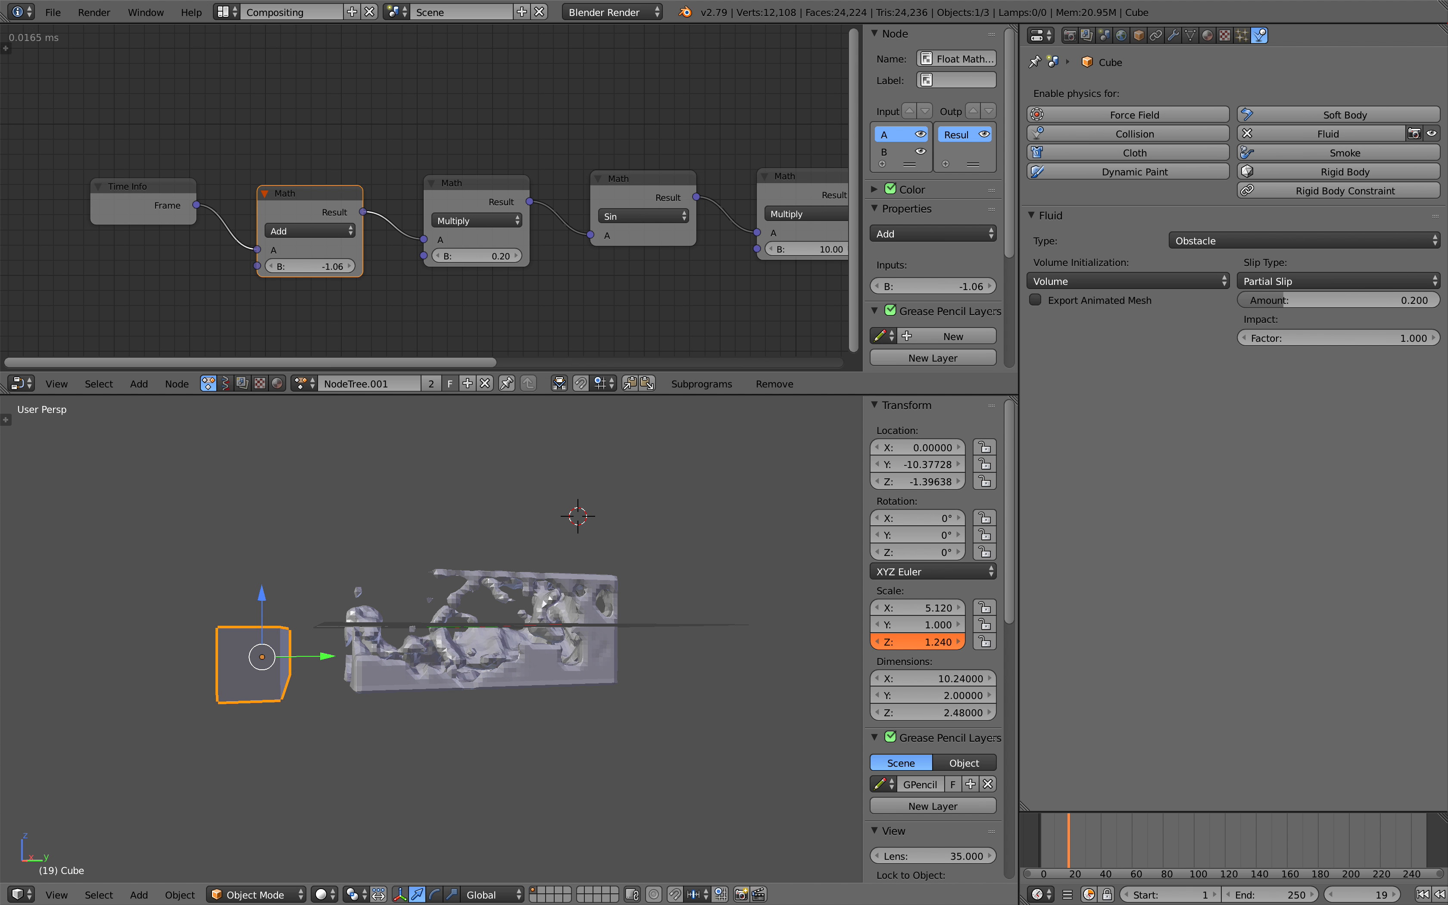
middle_click_drag(409, 587, 451, 626)
key("ctrl+s")
left_click(451, 627)
- Rebake the fluid Domain with the widened cube and return to the opening frames
right_click(510, 627)
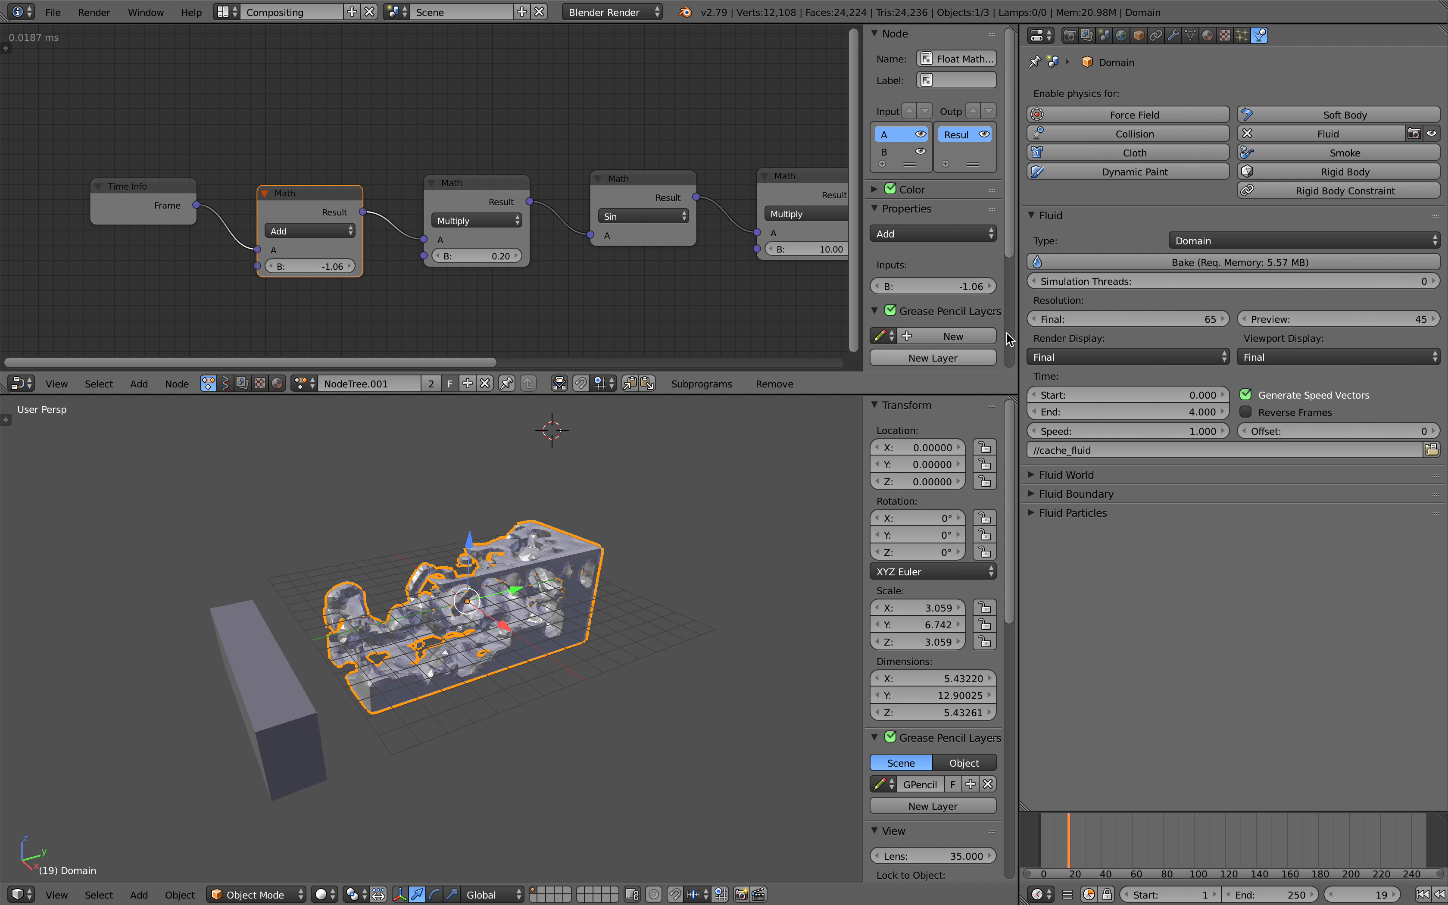
left_click(1105, 262)
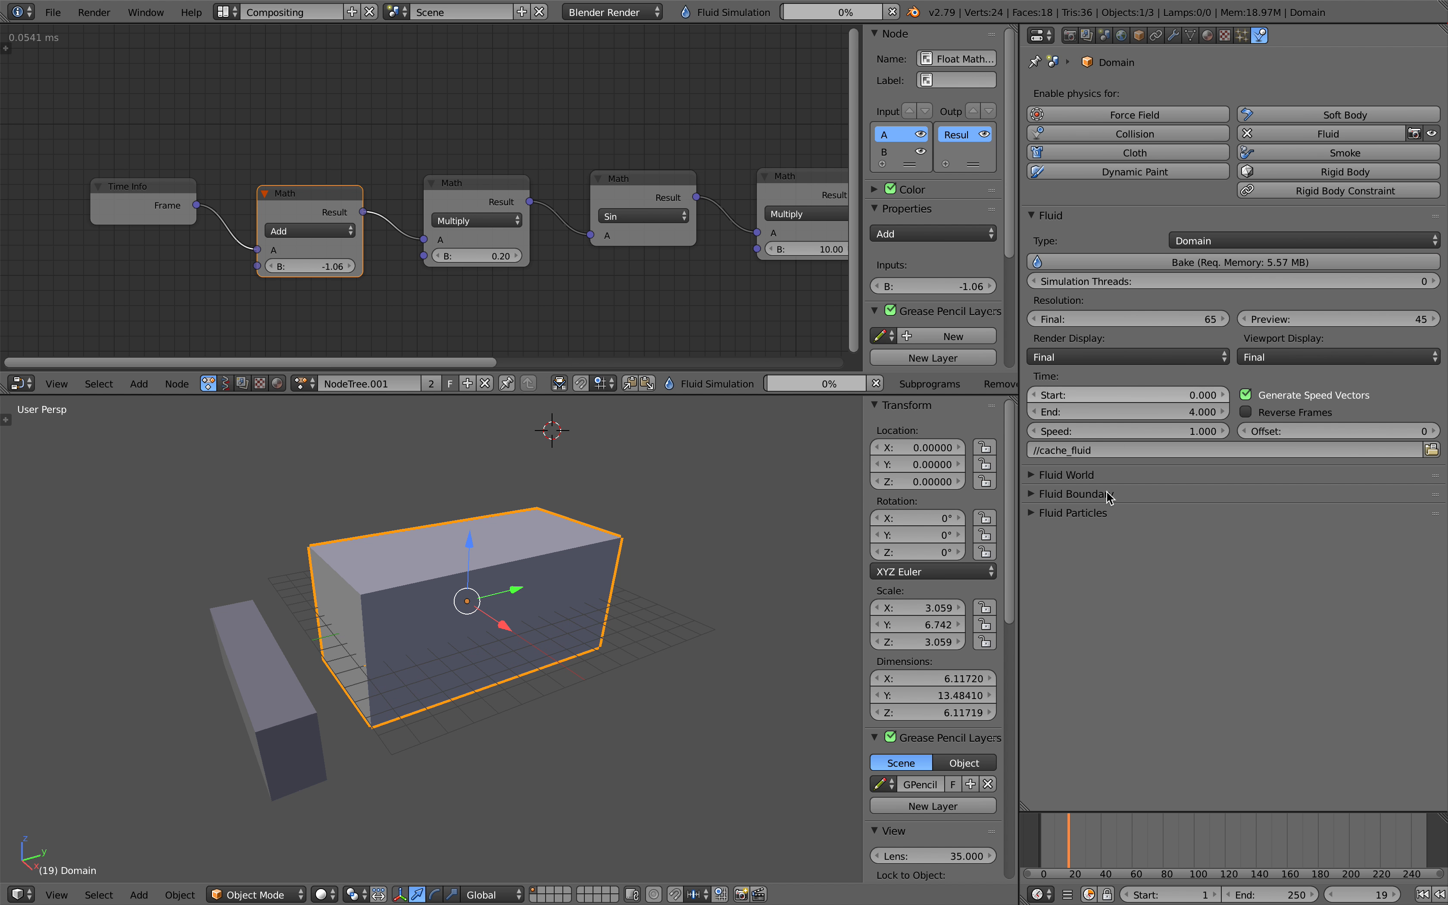
left_click(1039, 829)
key("Right")
key("Right")
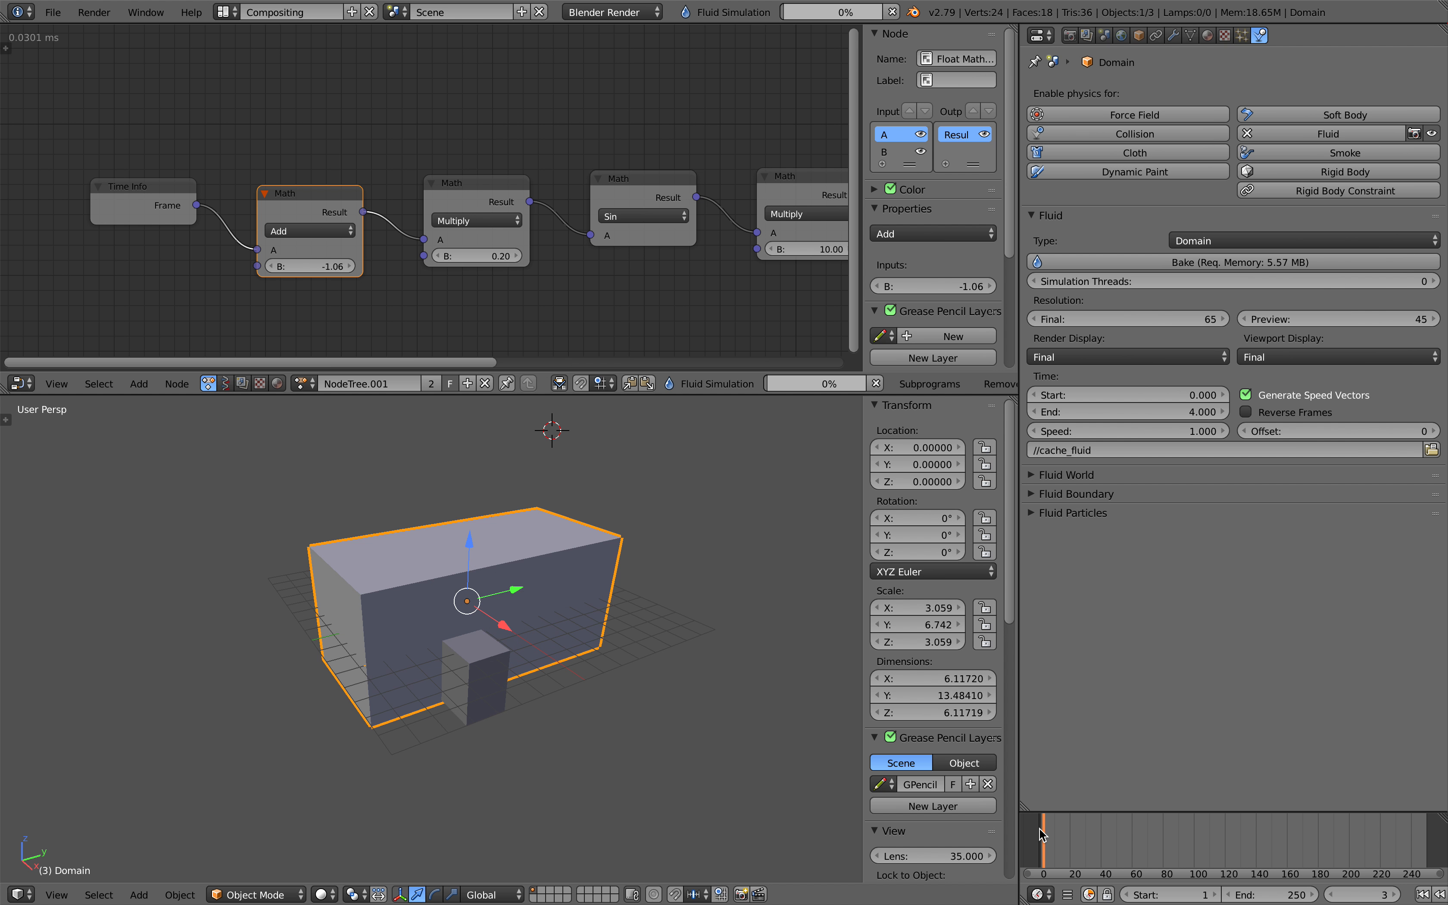
- Step back and forth through the opening frames to examine how the wide cube pushes the fluid
key("Left")
key("Left")
key("Right")
key("Right")
key("Left")
key("Left")
key("Right")
key("Right")
key("Right")
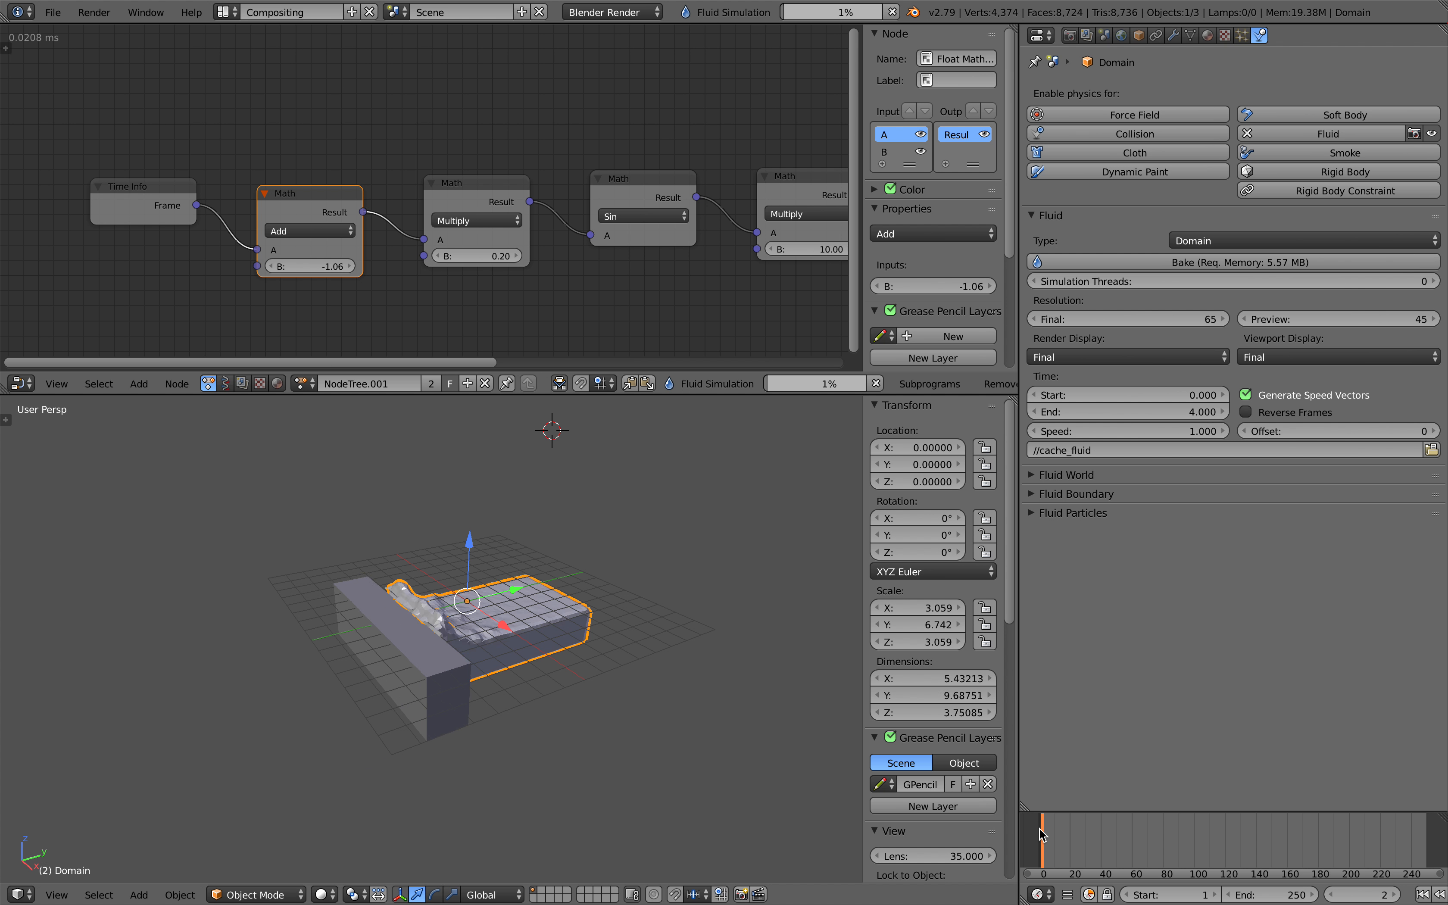
key("Left")
key("Left")
key("Left")
key("Right")
key("Right")
key("Right")
key("Right")
key("Left")
key("Left")
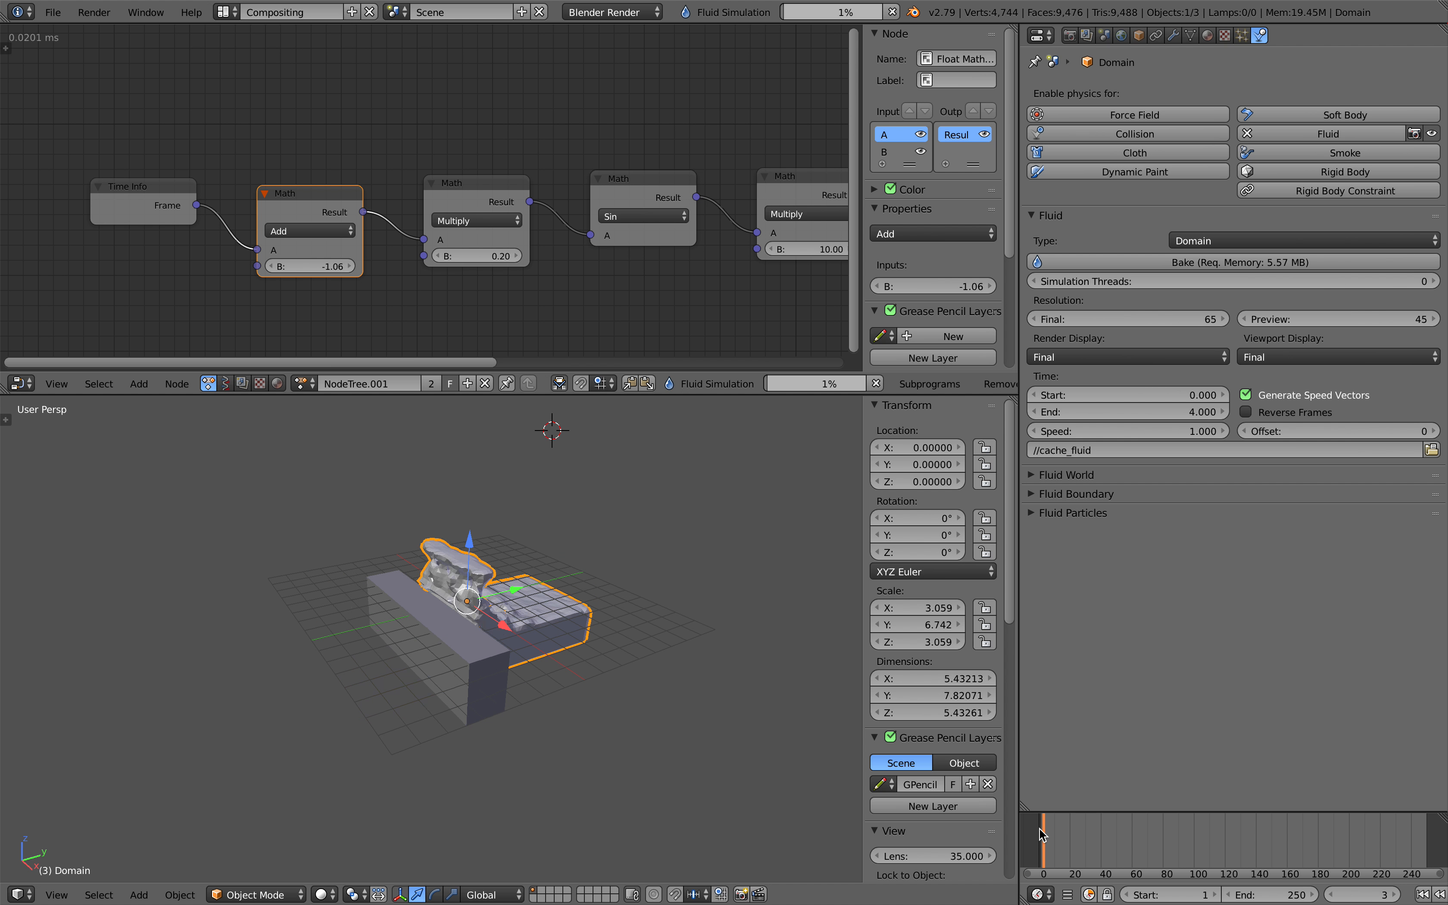
middle_click_drag(787, 722, 846, 776)
left_click_drag(1044, 830, 1044, 835)
middle_click_drag(627, 721, 608, 717)
left_click_drag(1045, 844, 1046, 841)
- Hide the node editor's properties sidebar and widen the editor to make room for the node chain
middle_click_drag(652, 235, 556, 206)
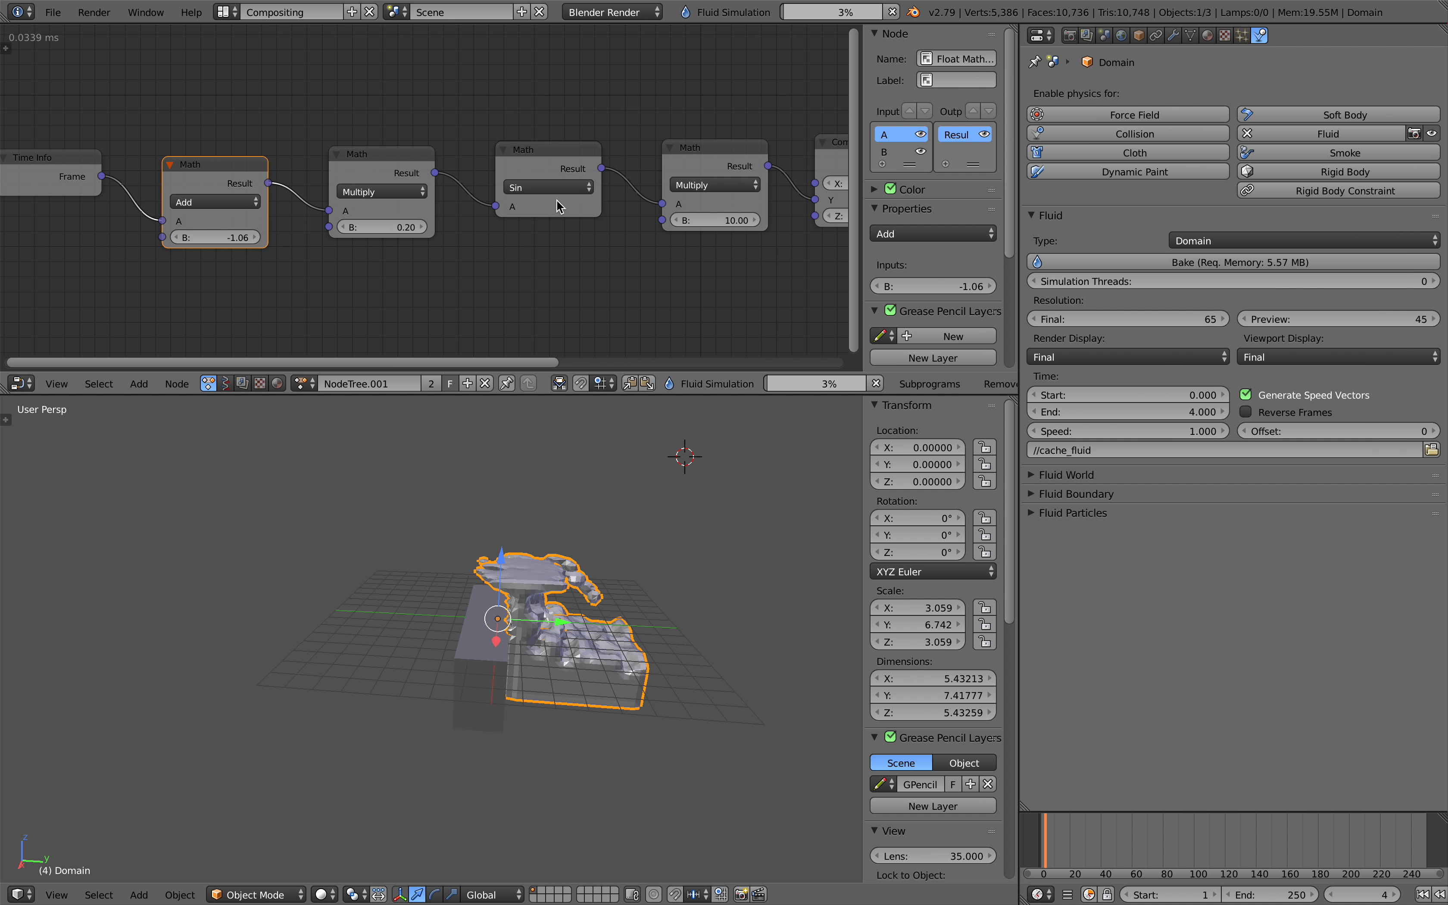
left_click_drag(864, 232, 895, 241)
scroll(825, 148, "down", 4)
left_click_drag(818, 147, 840, 175)
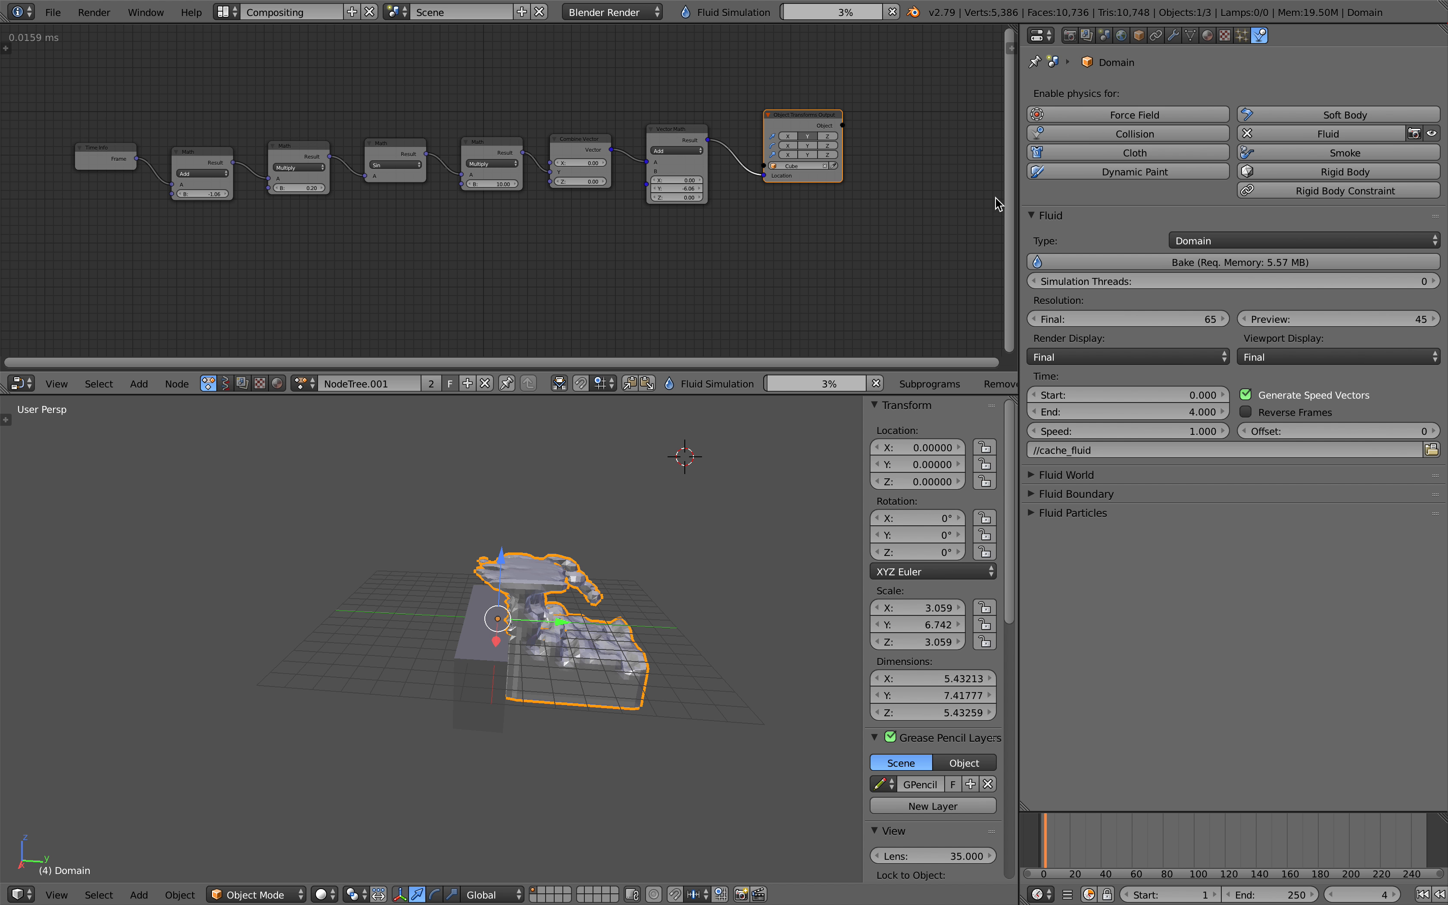
left_click_drag(1020, 202, 1089, 219)
scroll(904, 239, "up", 2)
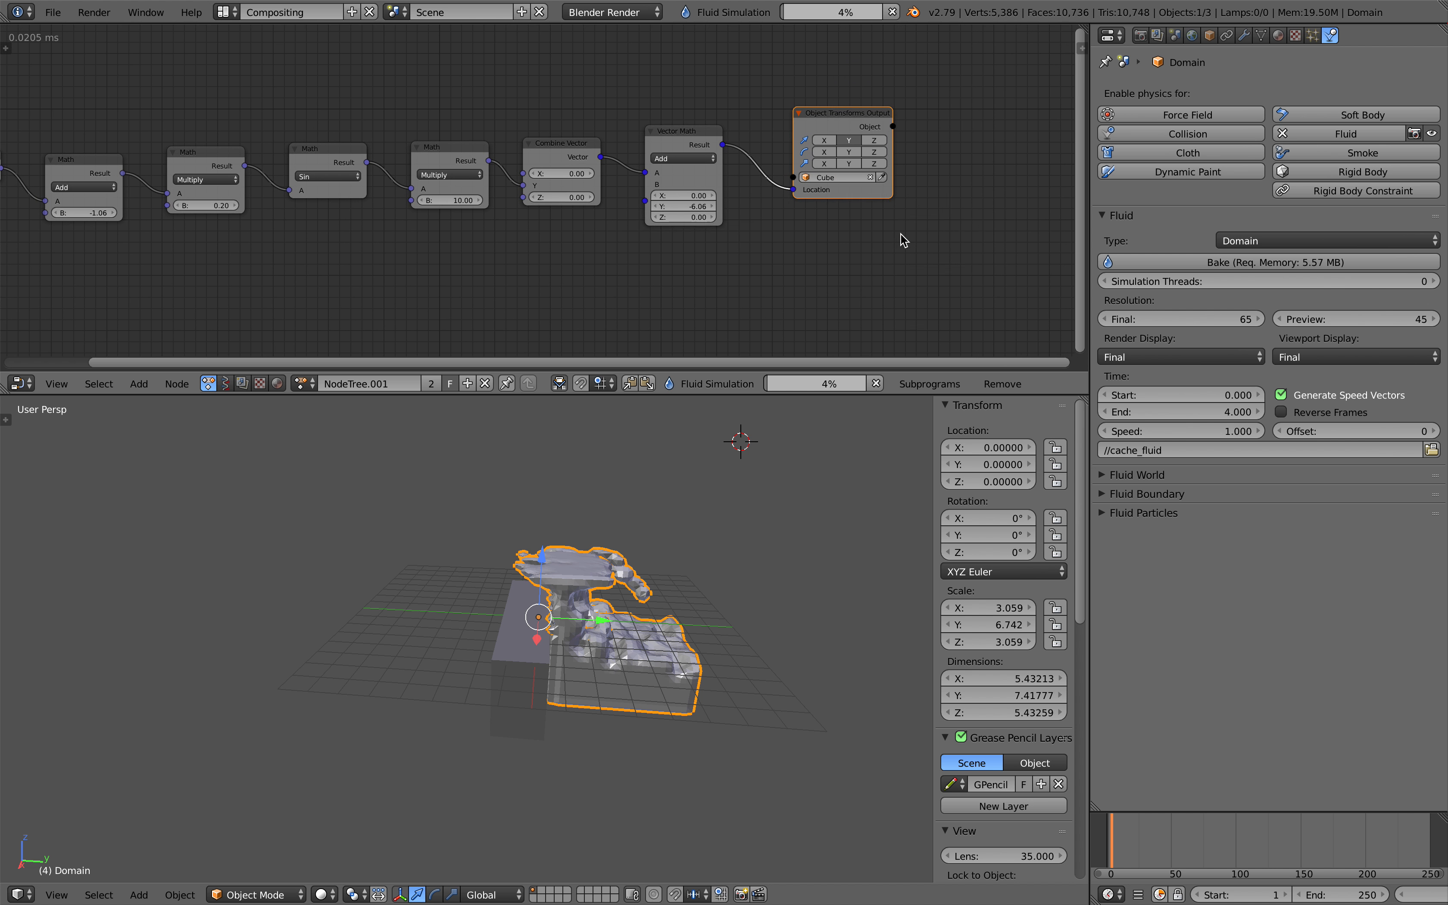
- Enable X, Y and Z rotation for the Cube in the Object Transforms Output node, leaving scale off
left_click(875, 164)
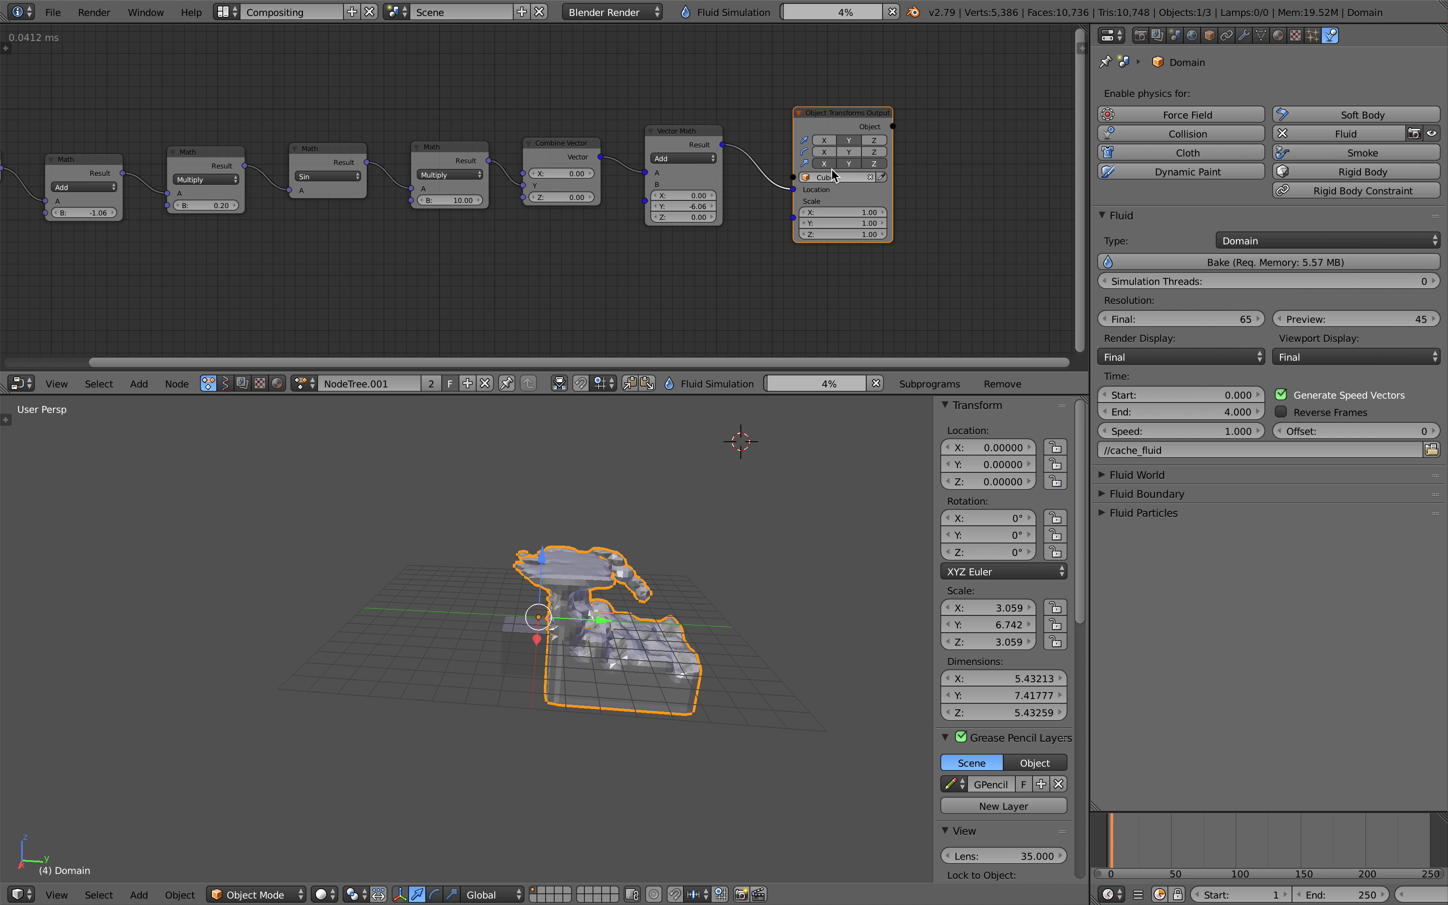
left_click(877, 165)
left_click_drag(824, 152, 873, 152)
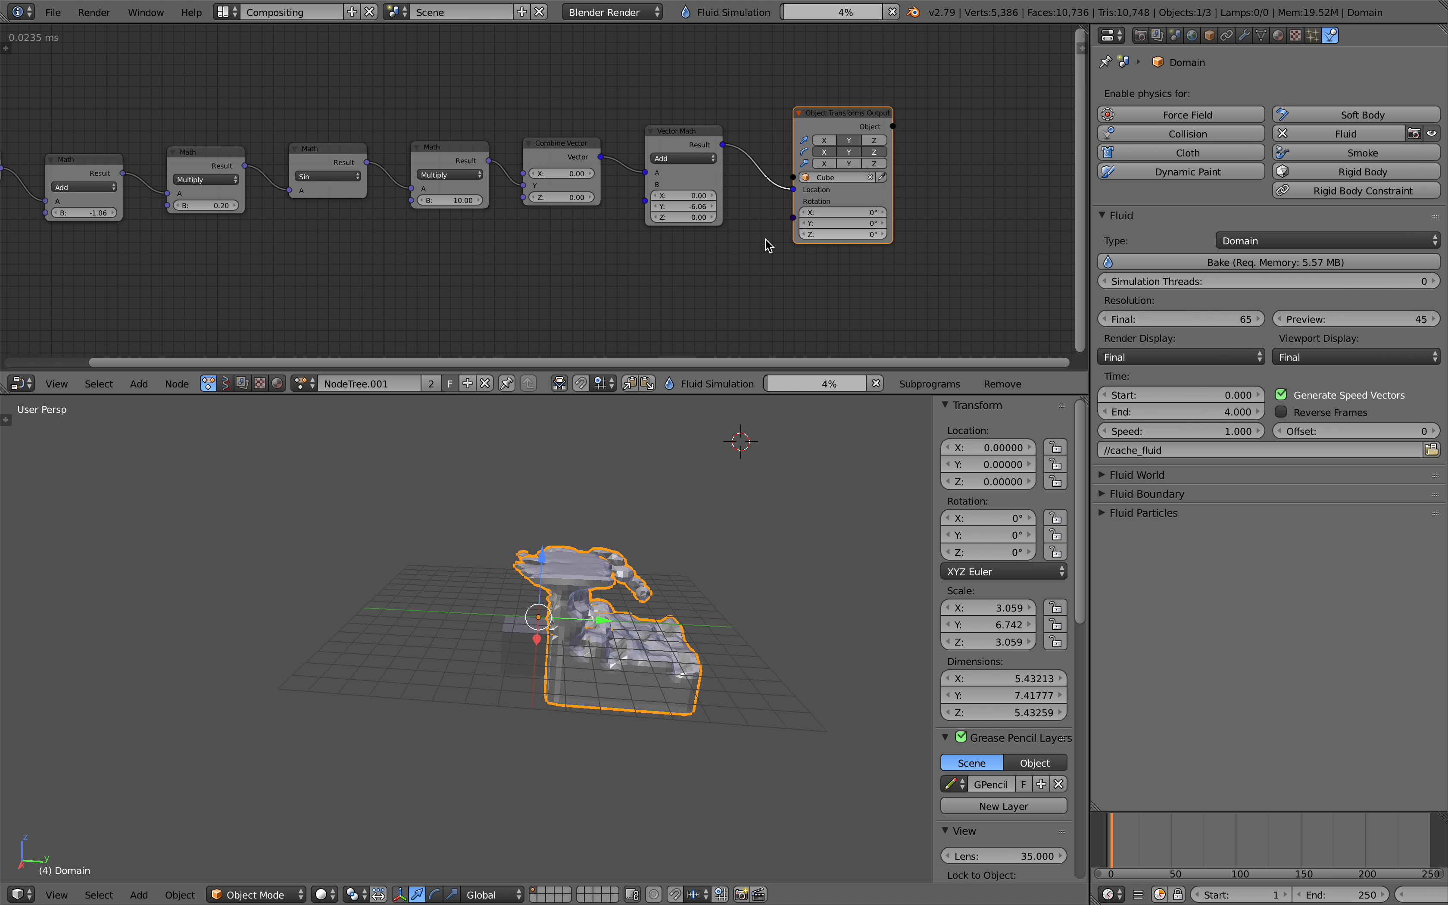
- Add a Combine Euler node below the Vector Math node
key("shift+a")
left_click(688, 254)
type("comvine")
key("BackSpace")
key("BackSpace")
key("BackSpace")
key("BackSpace")
type("bine e")
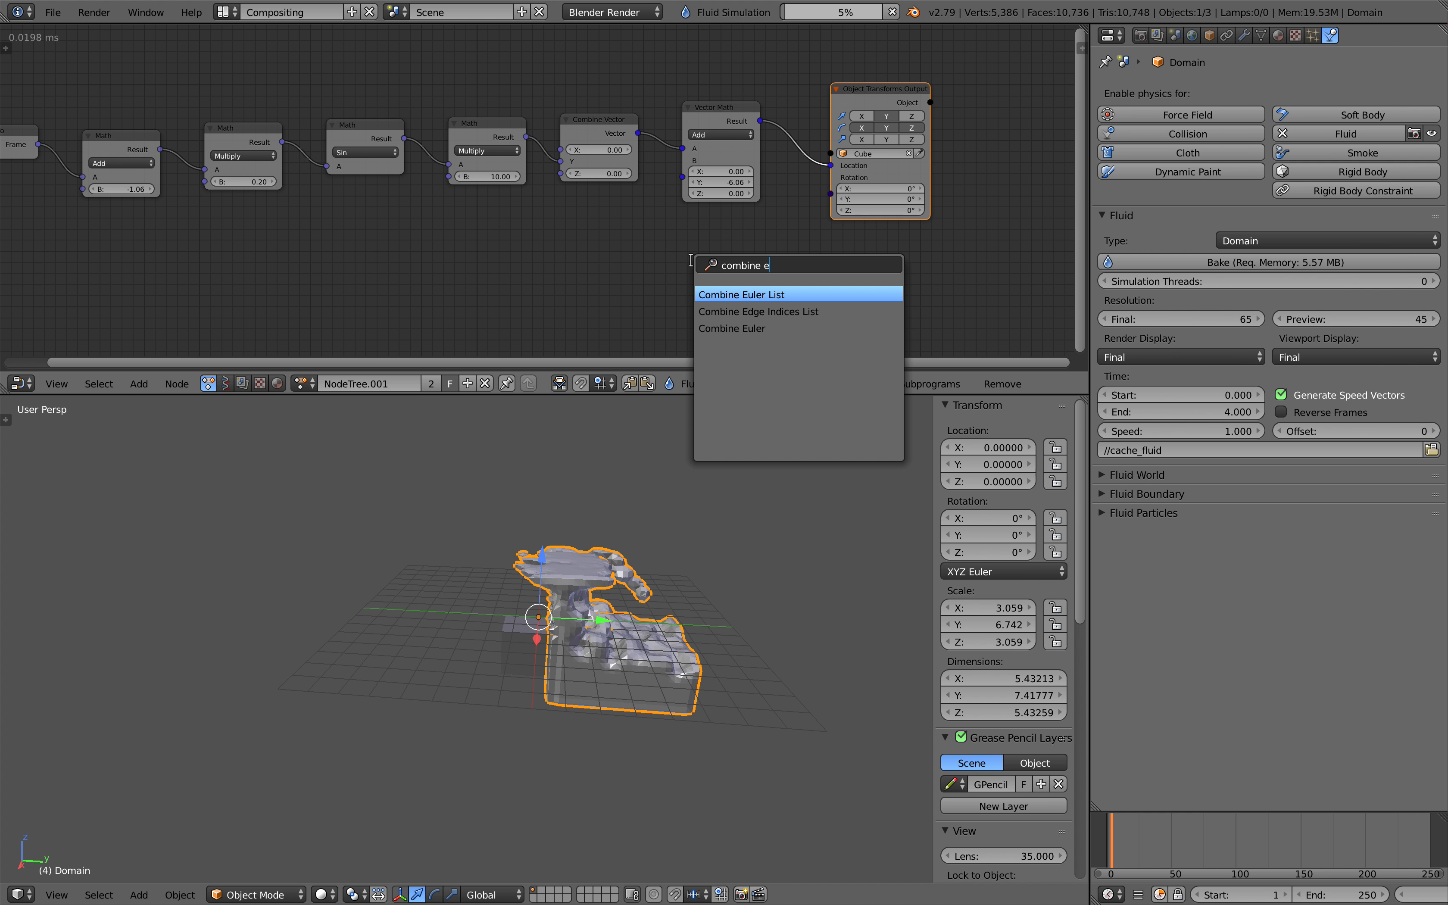
key("Down")
key("Down")
key("Return")
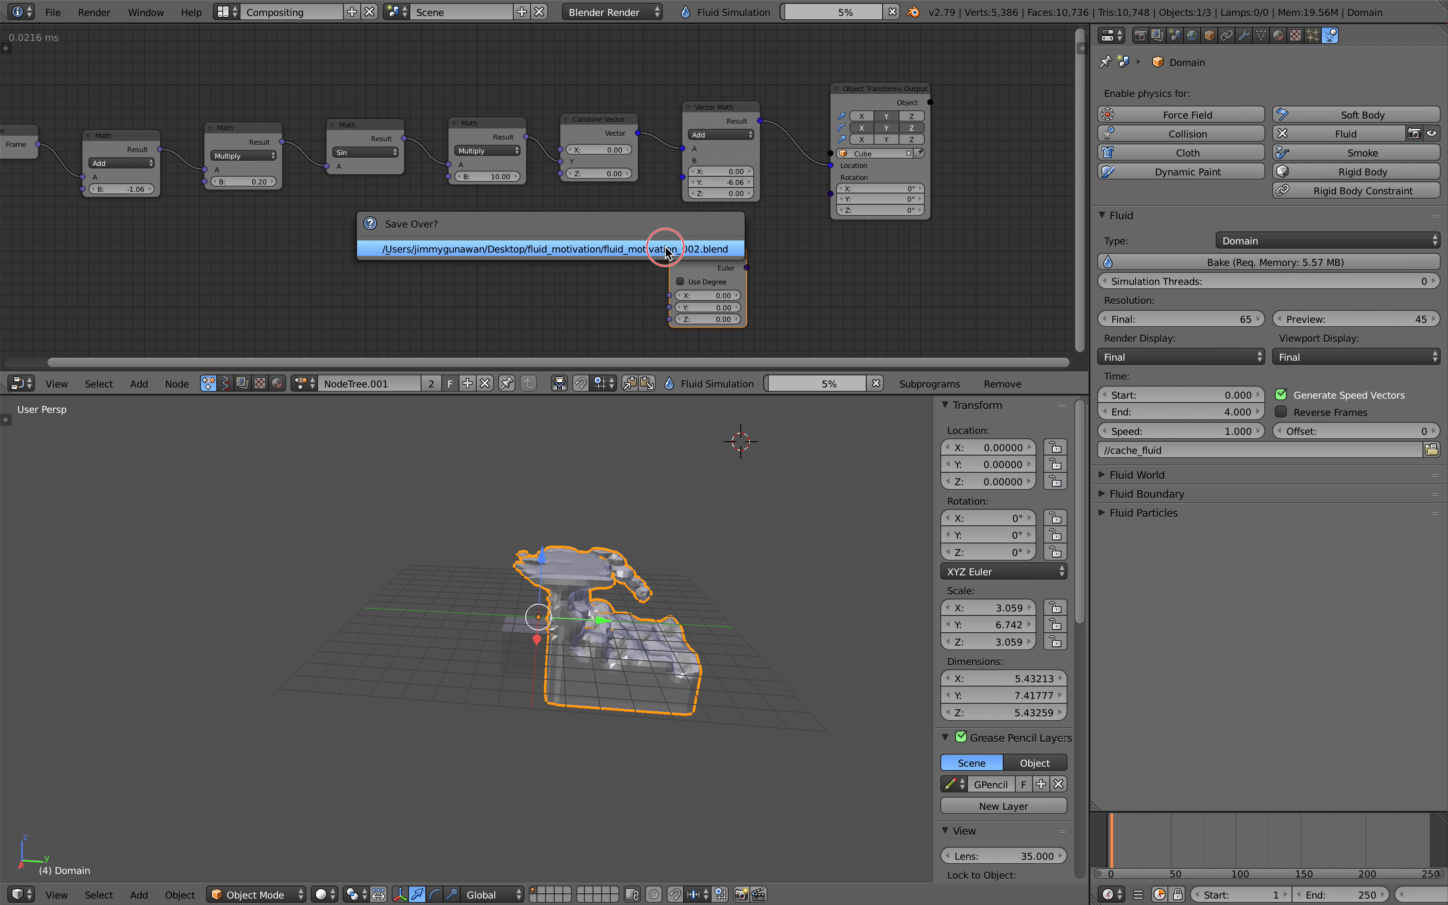
- Connect the Combine Euler output, with Use Degree enabled, to the Object Transforms Output node's Rotation input, and save the file
left_click_drag(746, 267, 831, 193)
key("Home")
key("ctrl+s")
left_click(668, 231)
- Enable scale in the Object Transforms Output node, set it to X 0.58, Y 3.34 and Z 1.72, and save the file
left_click_drag(1111, 847, 1110, 847)
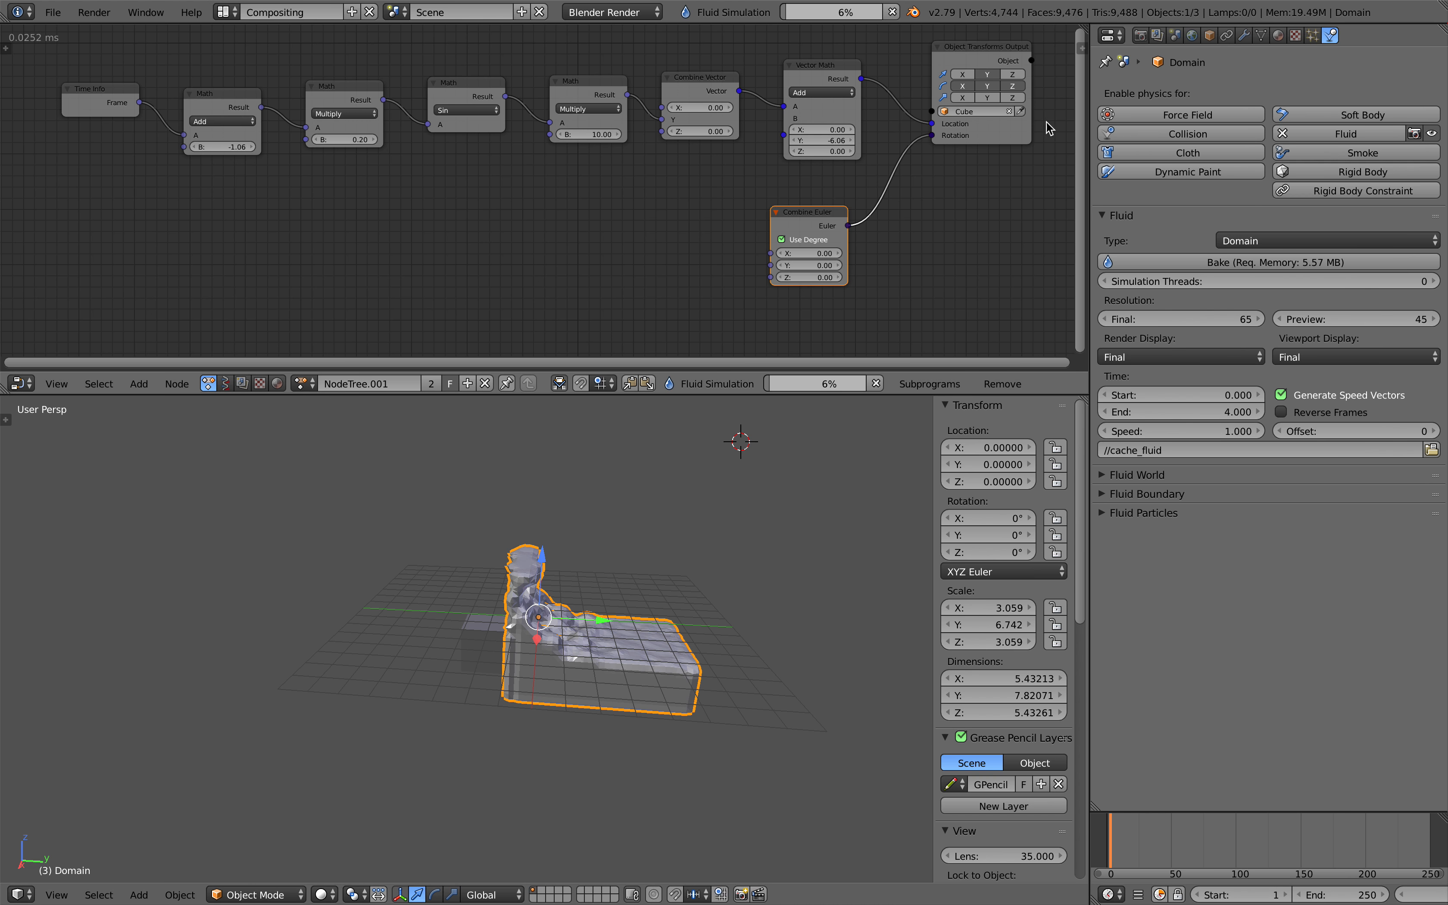
left_click(968, 98)
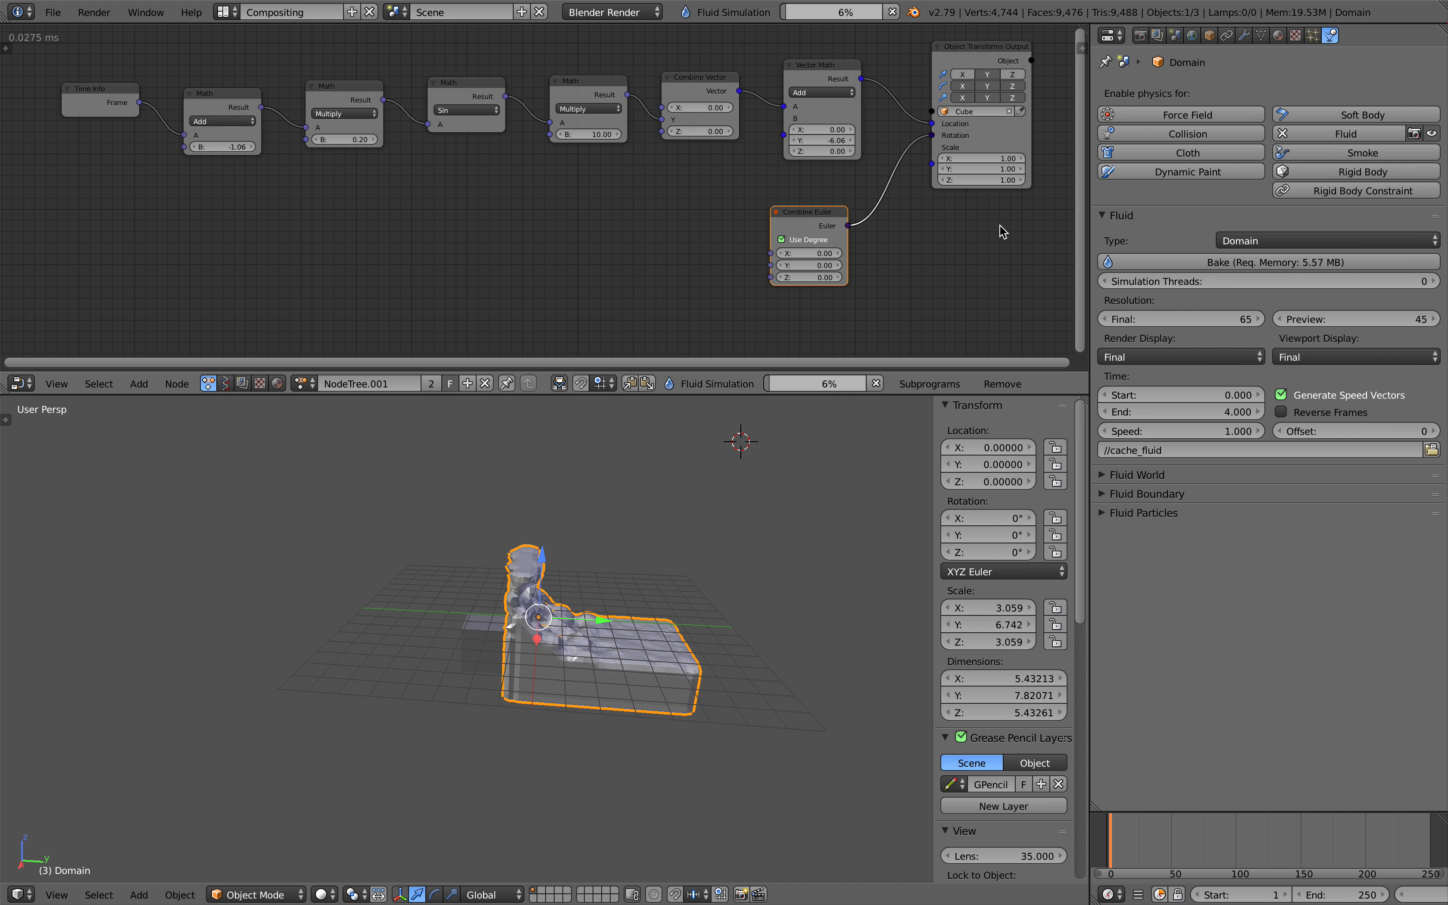
left_click_drag(1117, 842, 1136, 839)
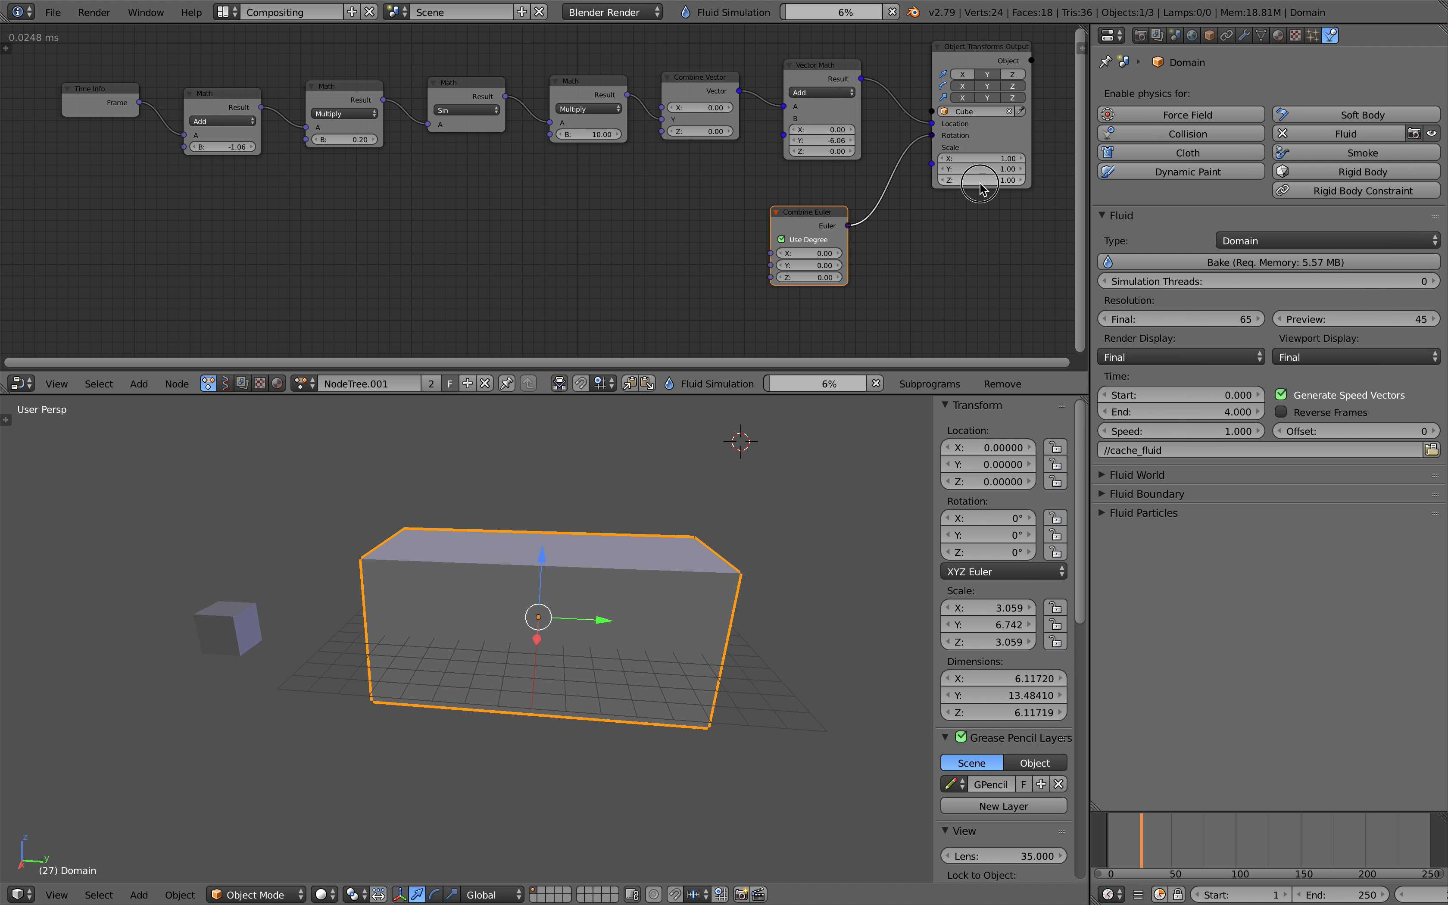
left_click_drag(980, 182, 1017, 181)
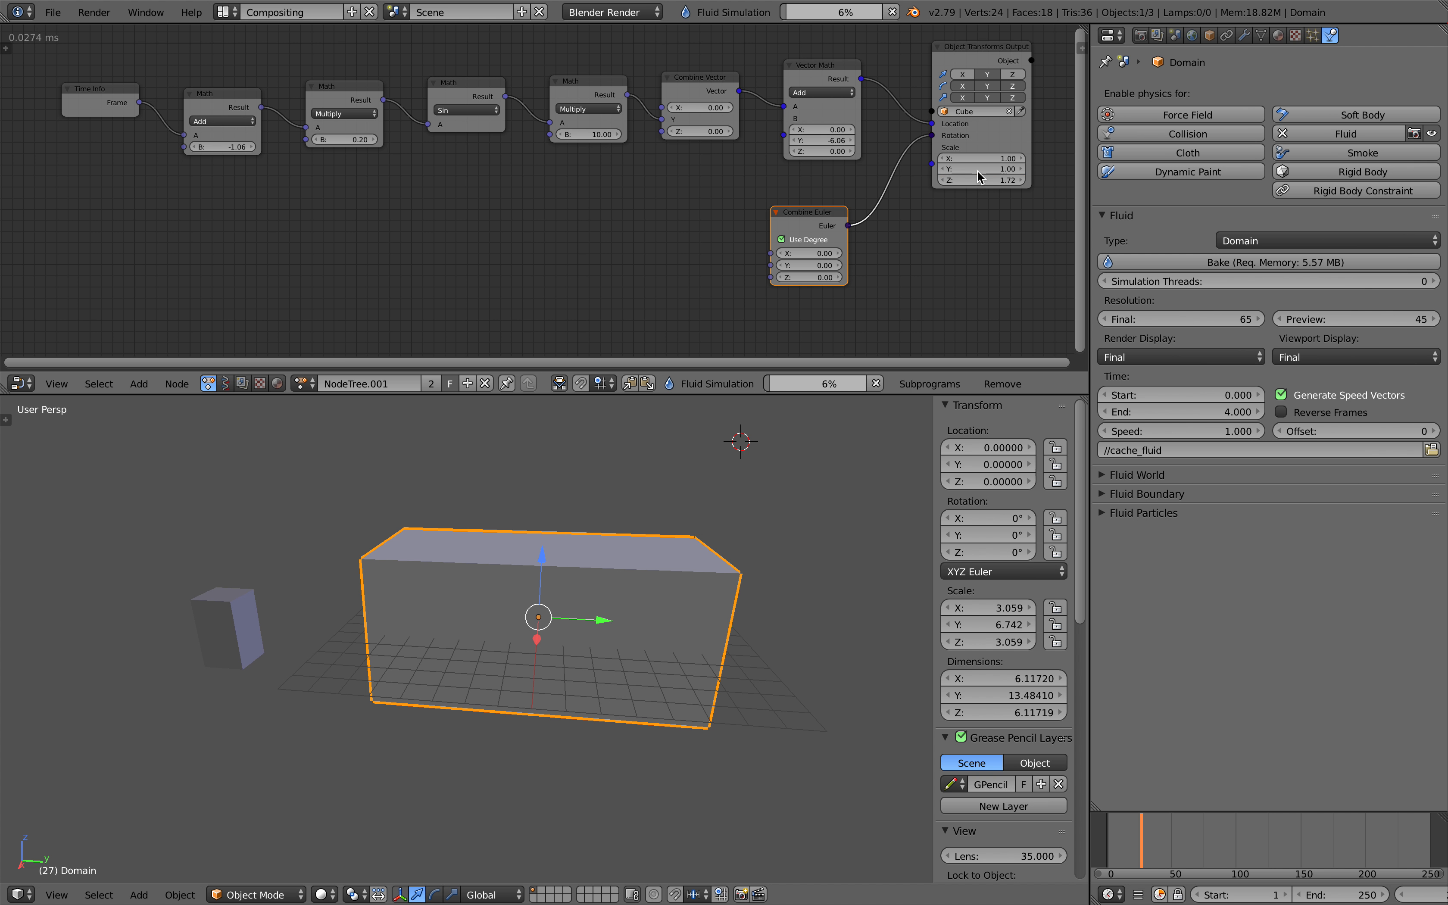
left_click_drag(981, 158, 957, 158)
key("ctrl+s")
left_click(881, 257)
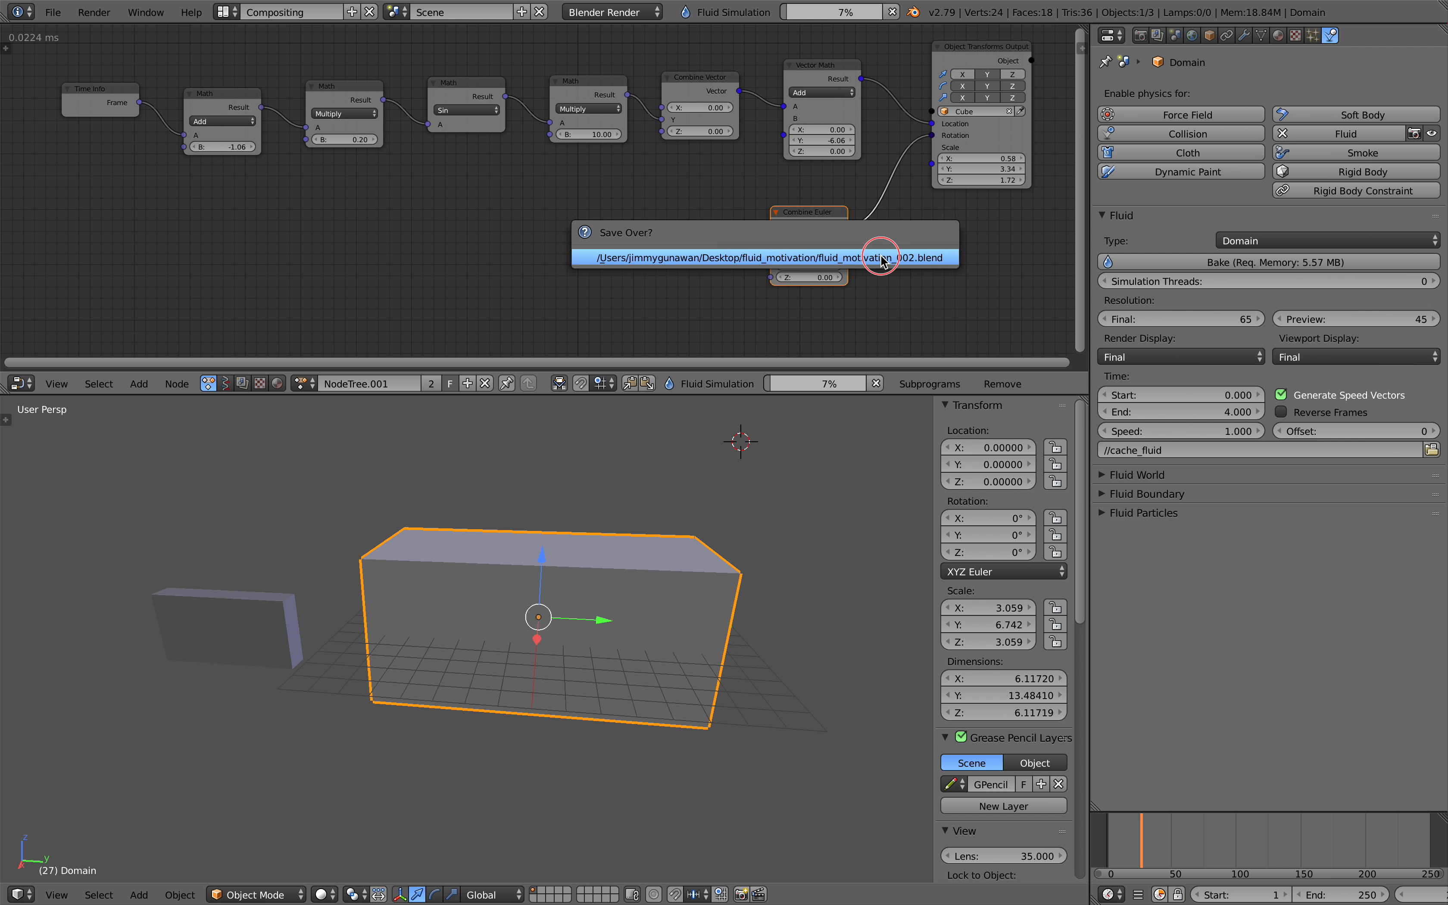
- Set the Combine Euler node's Z value to 9.00 and save the file
mouse_move(809, 277)
left_mouse_down()
mouse_move(838, 277)
mouse_move(796, 278)
left_mouse_up()
key("ctrl+s")
left_click(320, 202)
- Duplicate the 0.20 Multiply node and place the copy below the main node chain
left_click_drag(225, 103, 241, 62)
left_click(330, 88)
key("shift+d")
left_click(322, 220)
- Feed Time Info's frame into the copied Multiply node and connect its result to the Combine Euler node's Z input
left_click_drag(140, 103, 163, 120)
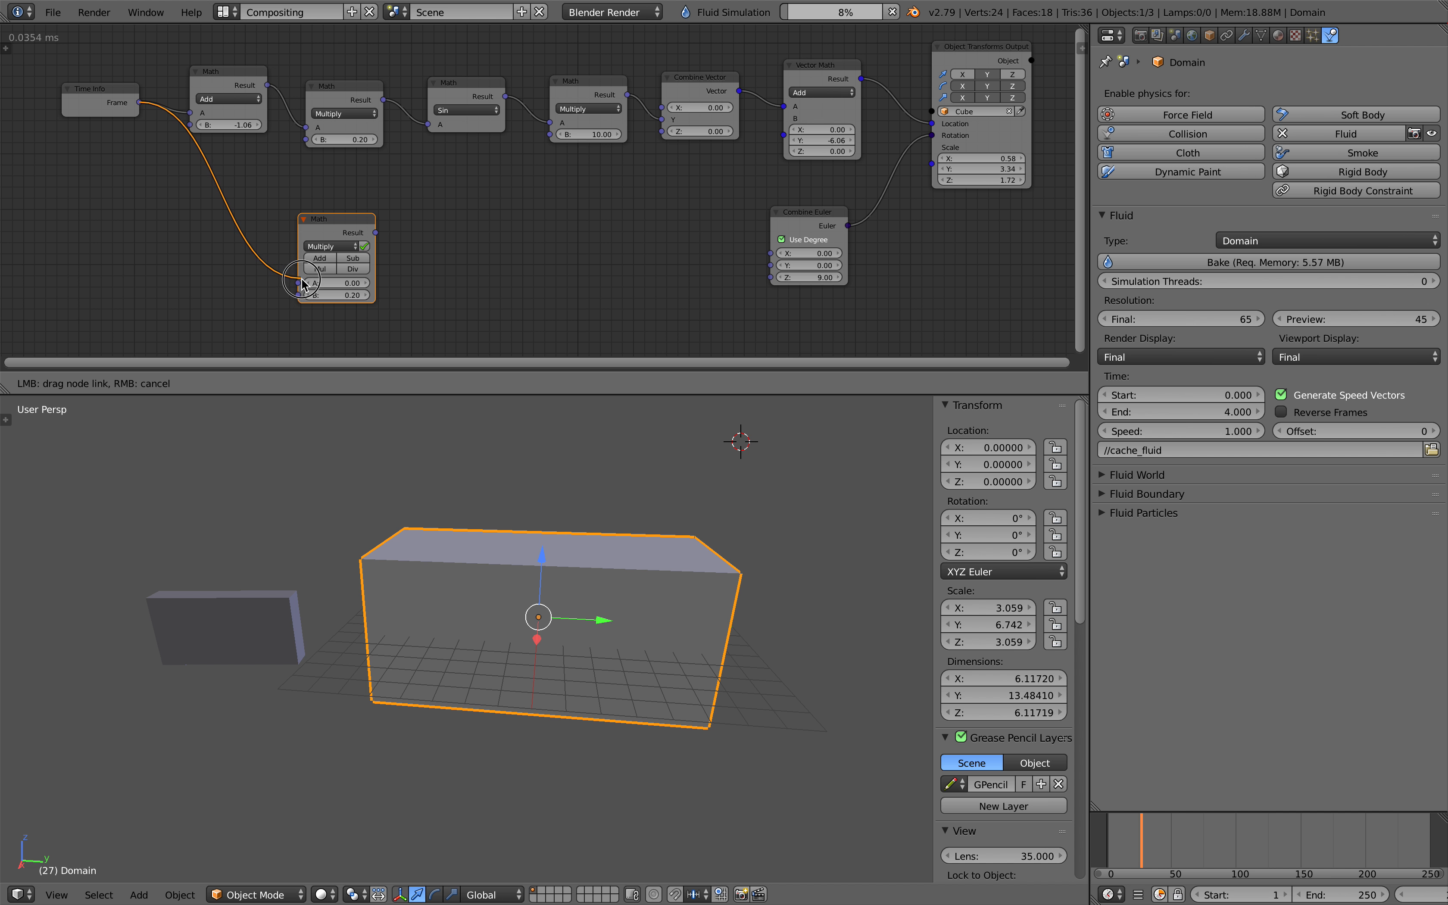
left_click_drag(303, 281, 299, 282)
left_click(636, 260)
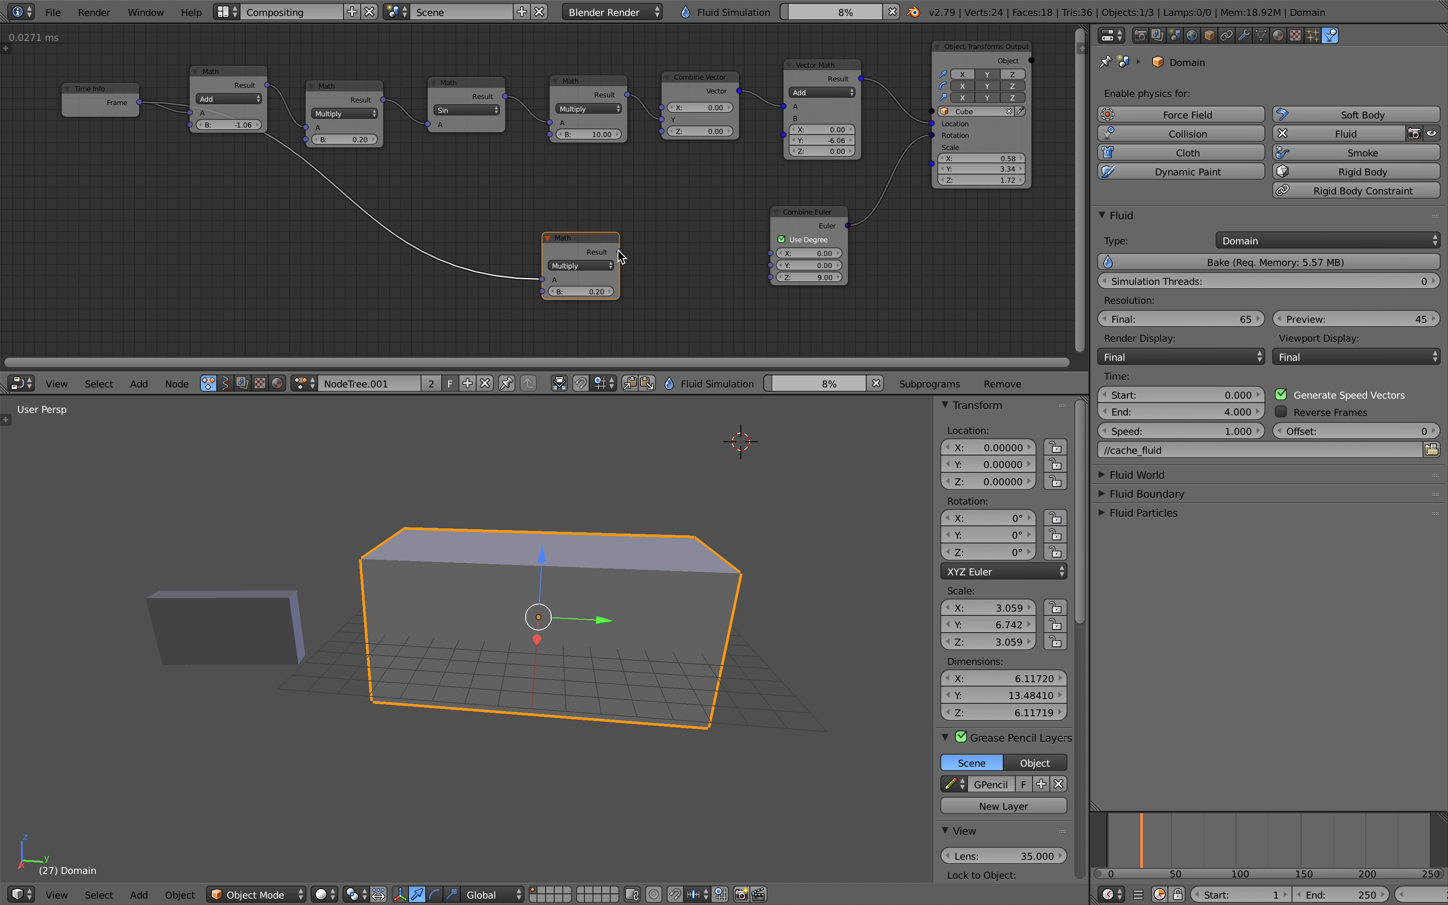
left_click_drag(620, 252, 771, 277)
- Set the copied Multiply node's B value to 20 while the animation plays, and stop the playback after viewing the spinning cube
key("alt+a")
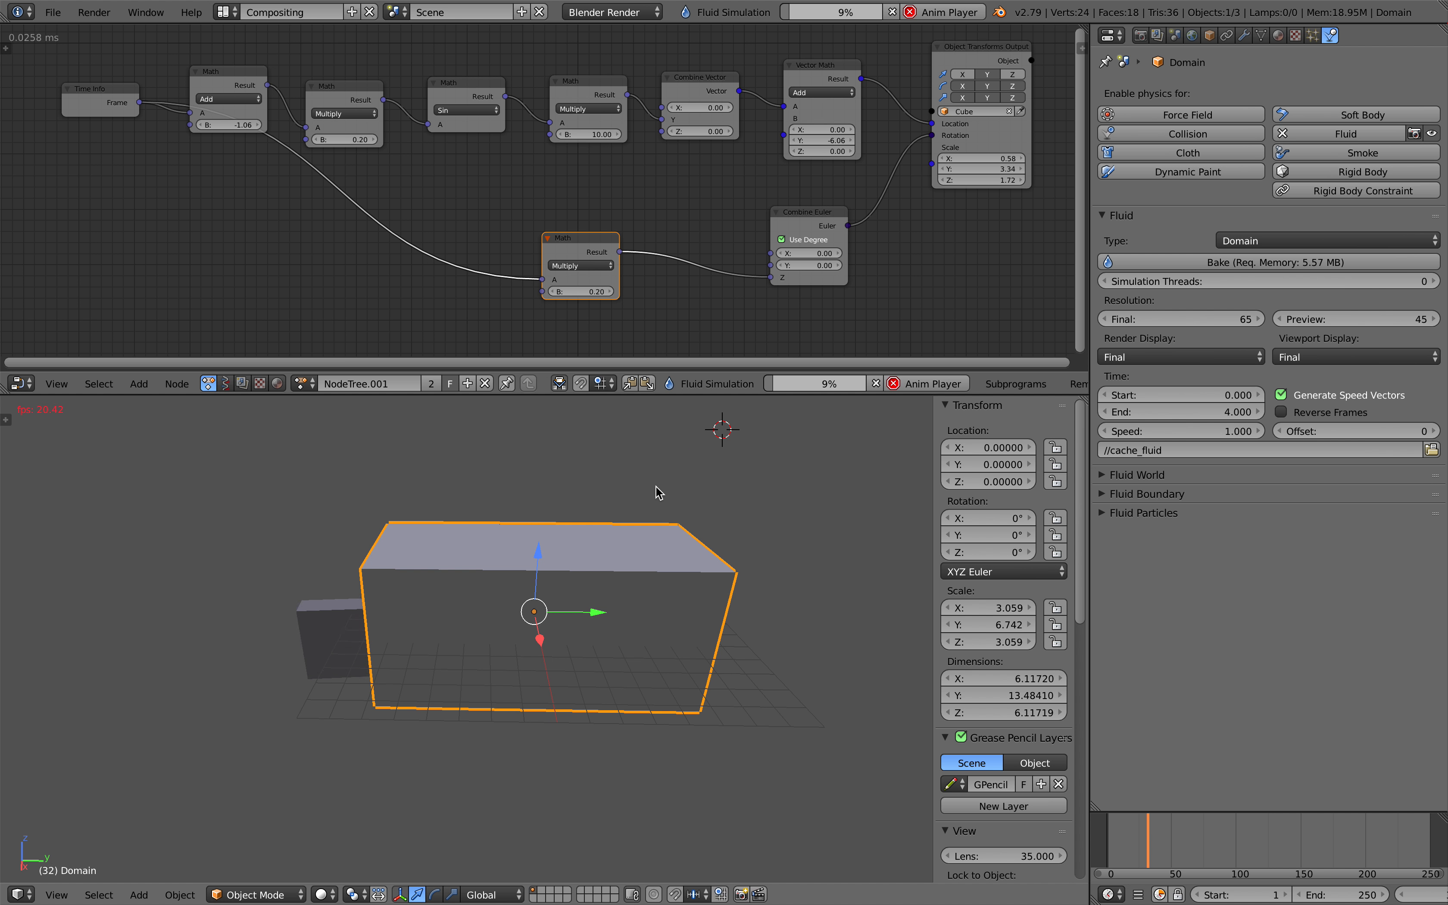
left_click(600, 291)
type("20")
key("Return")
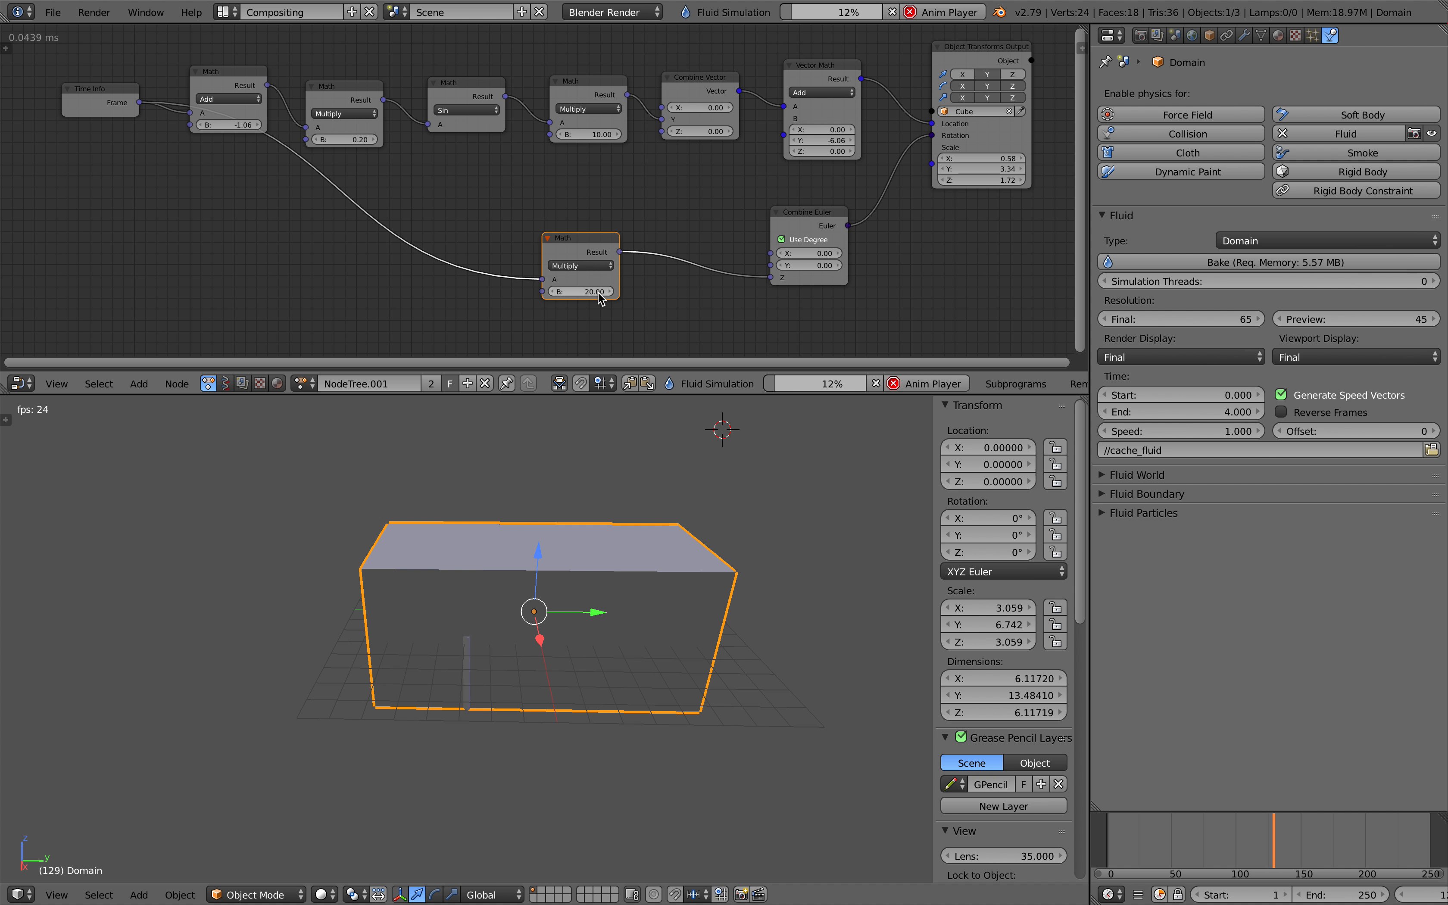
middle_click_drag(556, 556, 678, 655)
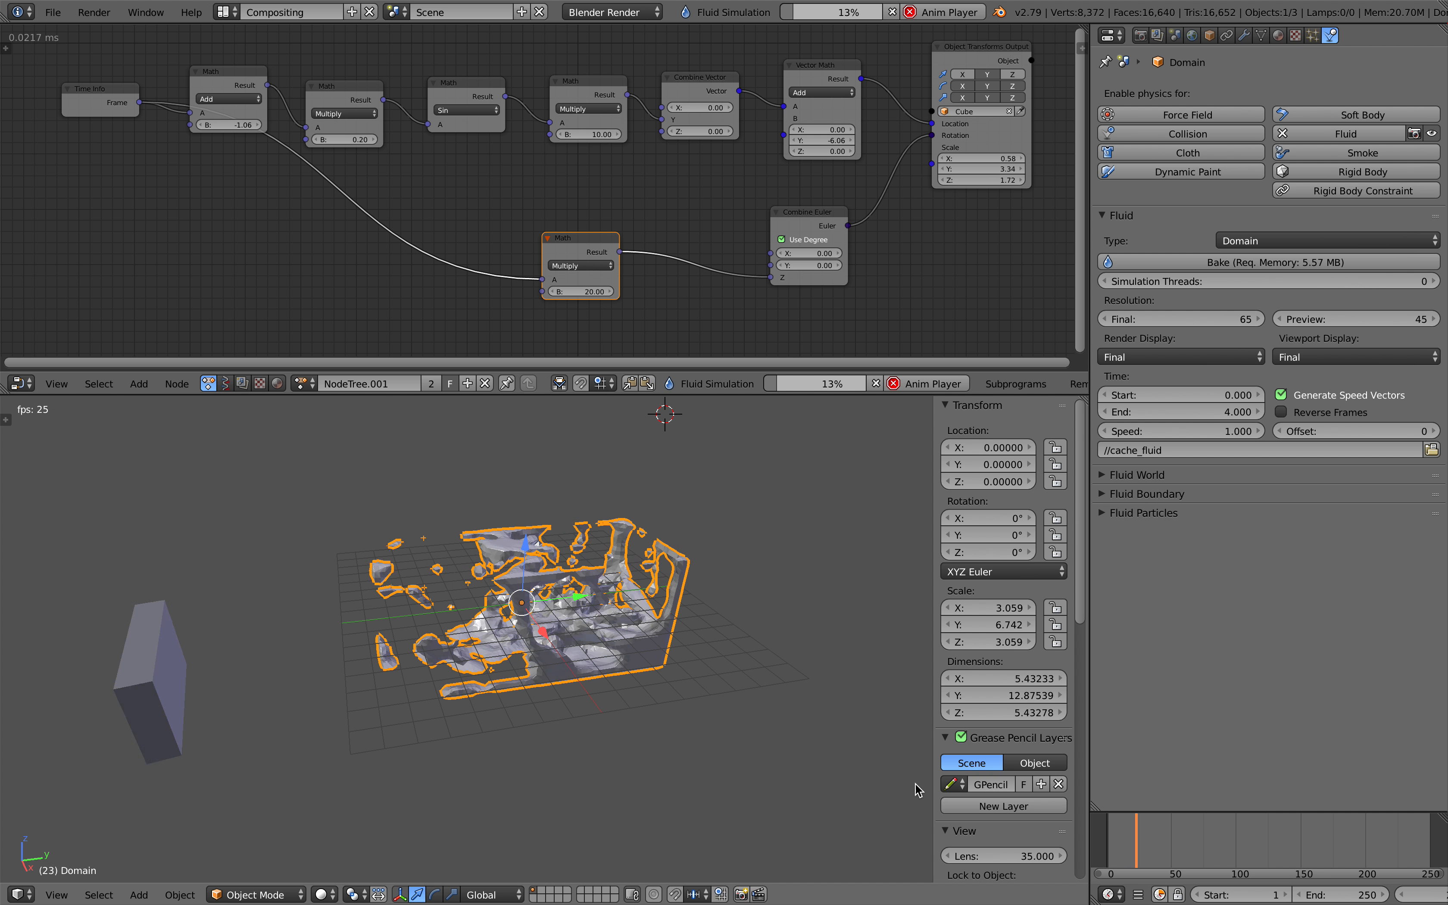
key("Escape")
- Scrub through the early frames to examine the fluid against the rotating, flattened cube
mouse_move(1109, 828)
left_mouse_down()
mouse_move(1157, 825)
mouse_move(1125, 828)
left_mouse_up()
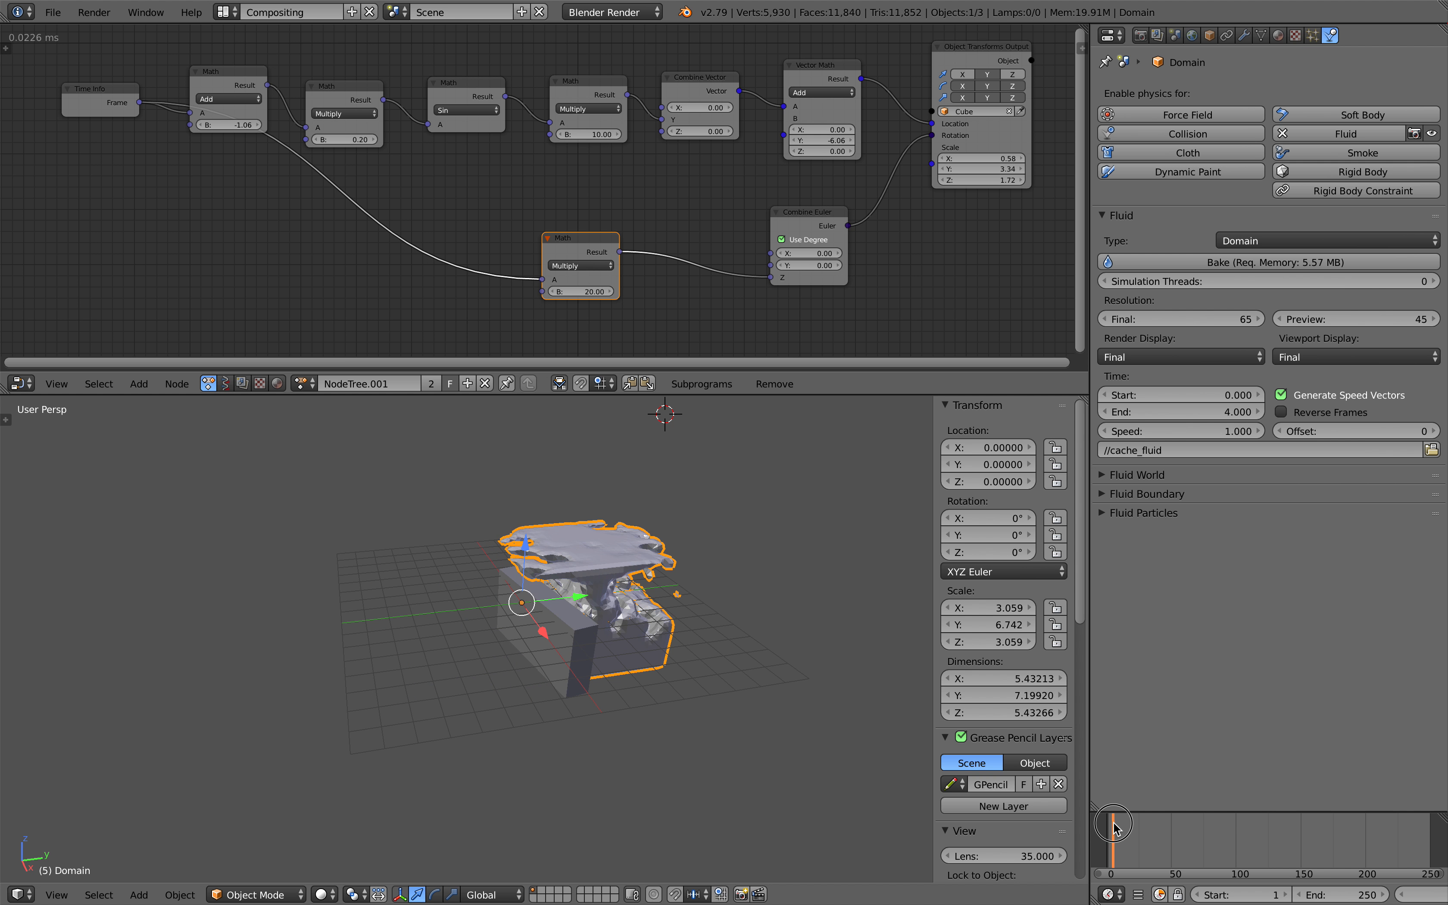
mouse_move(1130, 825)
left_mouse_down()
mouse_move(1164, 821)
mouse_move(1146, 816)
left_mouse_up()
middle_click_drag(604, 686, 638, 691)
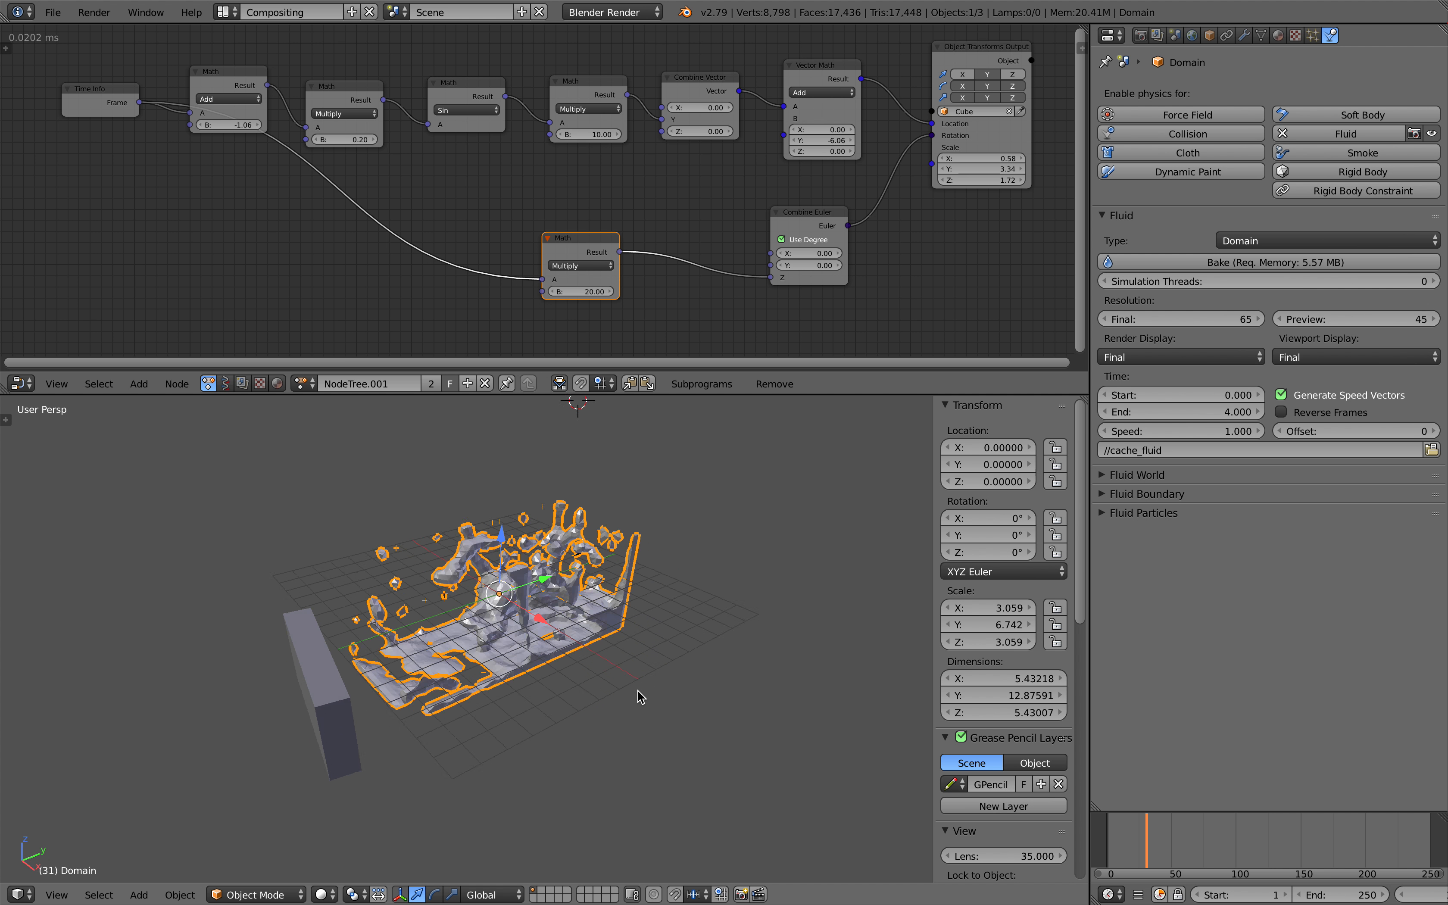
scroll(658, 628, "up", 2)
middle_click_drag(572, 620, 677, 616, "shift")
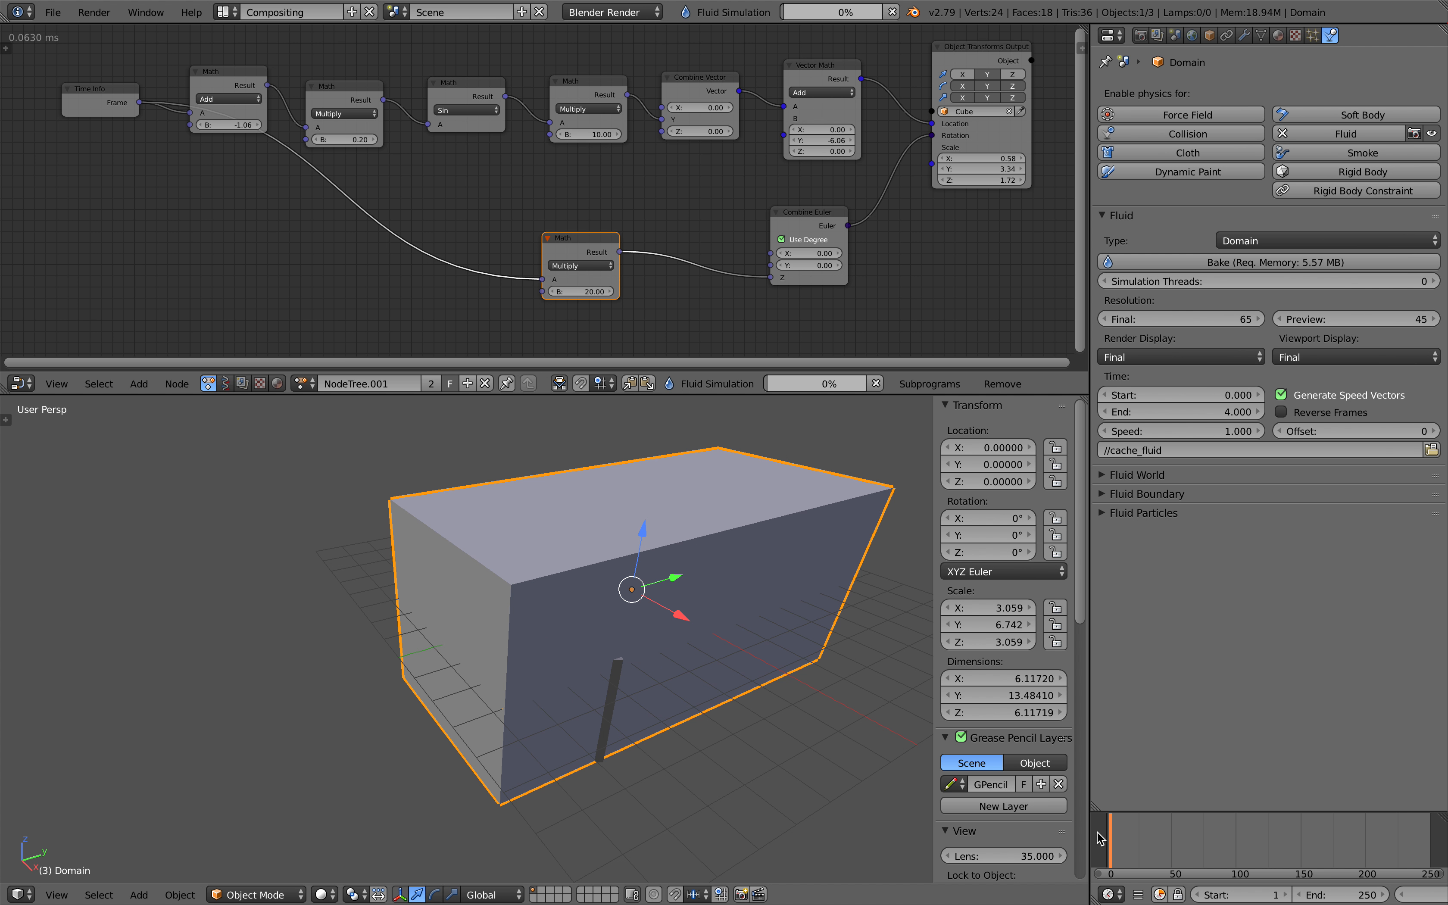
- Scrub the early frames from different angles to examine how the spinning cube displaces the fluid
middle_click_drag(759, 728, 795, 705)
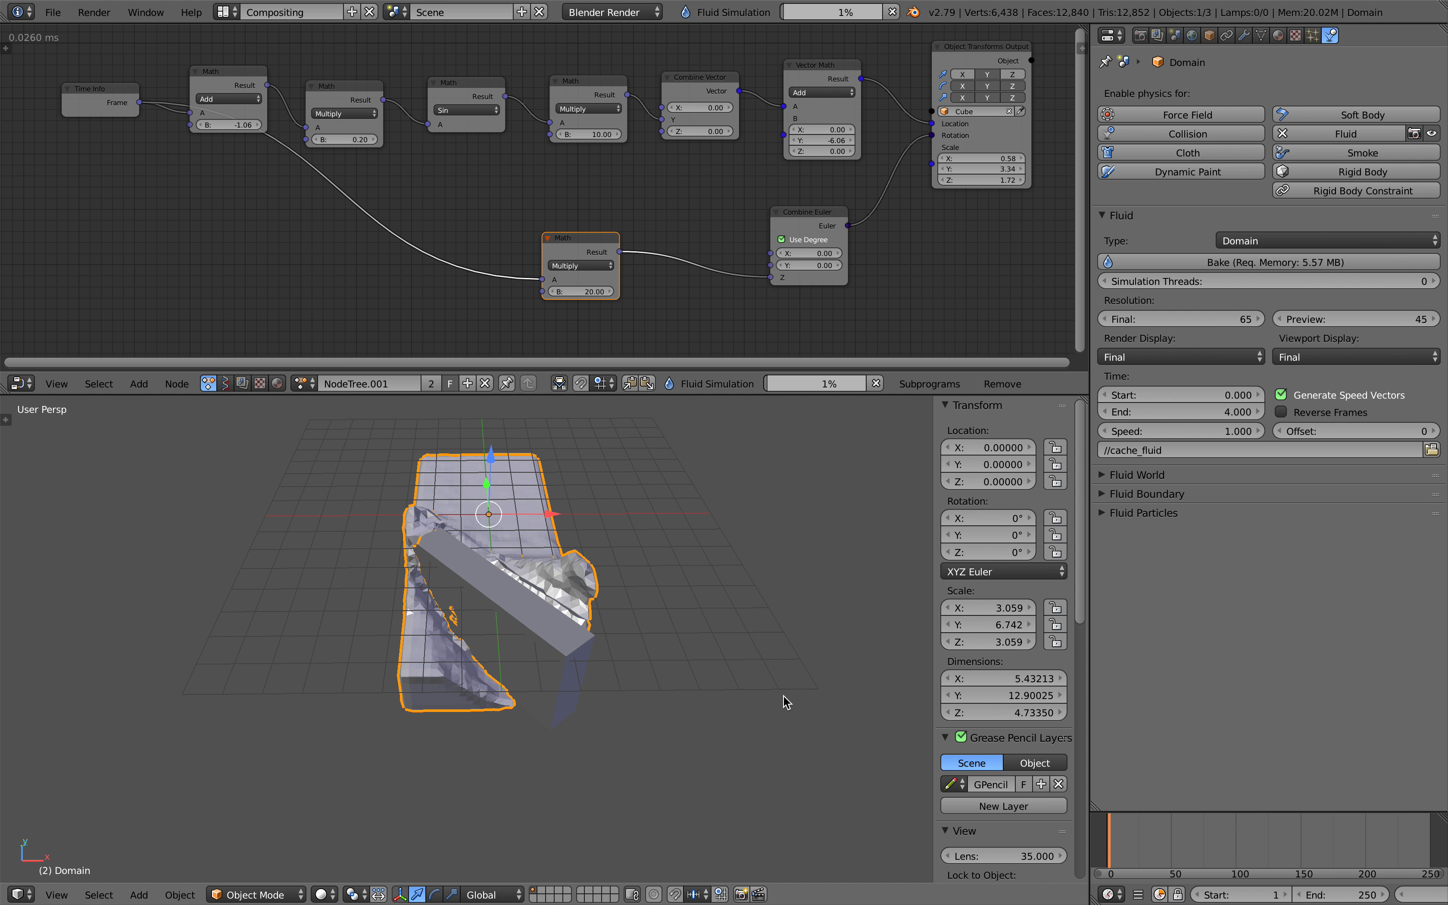
middle_click_drag(783, 697, 695, 704)
mouse_move(1108, 840)
left_mouse_down()
mouse_move(1121, 841)
mouse_move(1100, 838)
left_mouse_up()
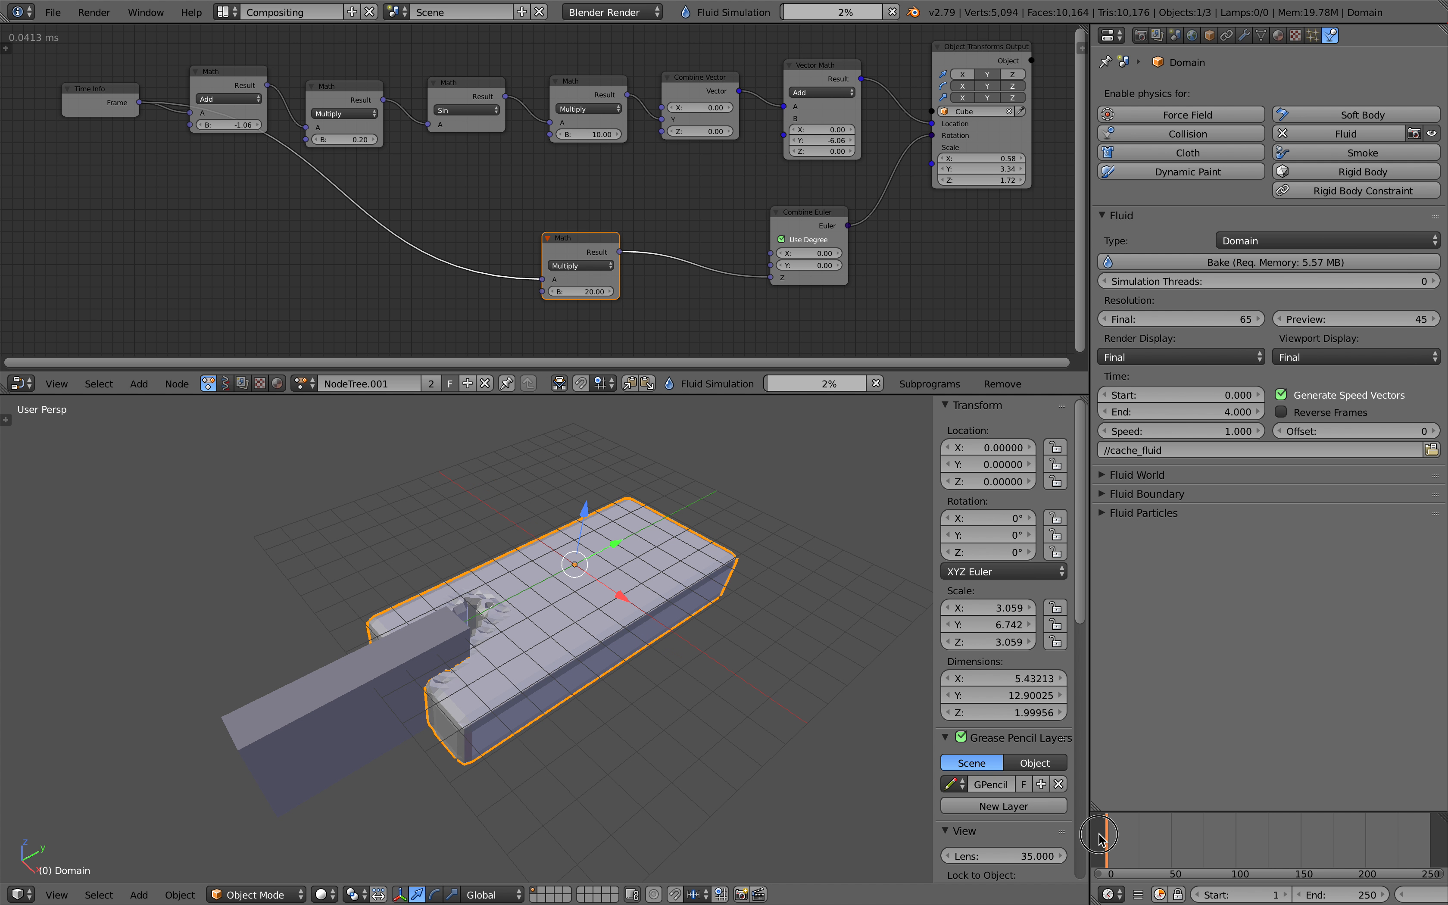
left_click_drag(1442, 835, 1123, 841)
- Sketch a flat spiral and a tapering coil beside the domain with the grease pencil, and delete that sketch layer
scroll(705, 647, "down", 2)
mouse_move(634, 619)
middle_mouse_down("shift")
mouse_move(565, 614)
mouse_move(730, 657)
mouse_move(647, 640)
middle_mouse_up("shift")
scroll(721, 655, "down", 2)
left_click_drag(624, 649, 683, 743)
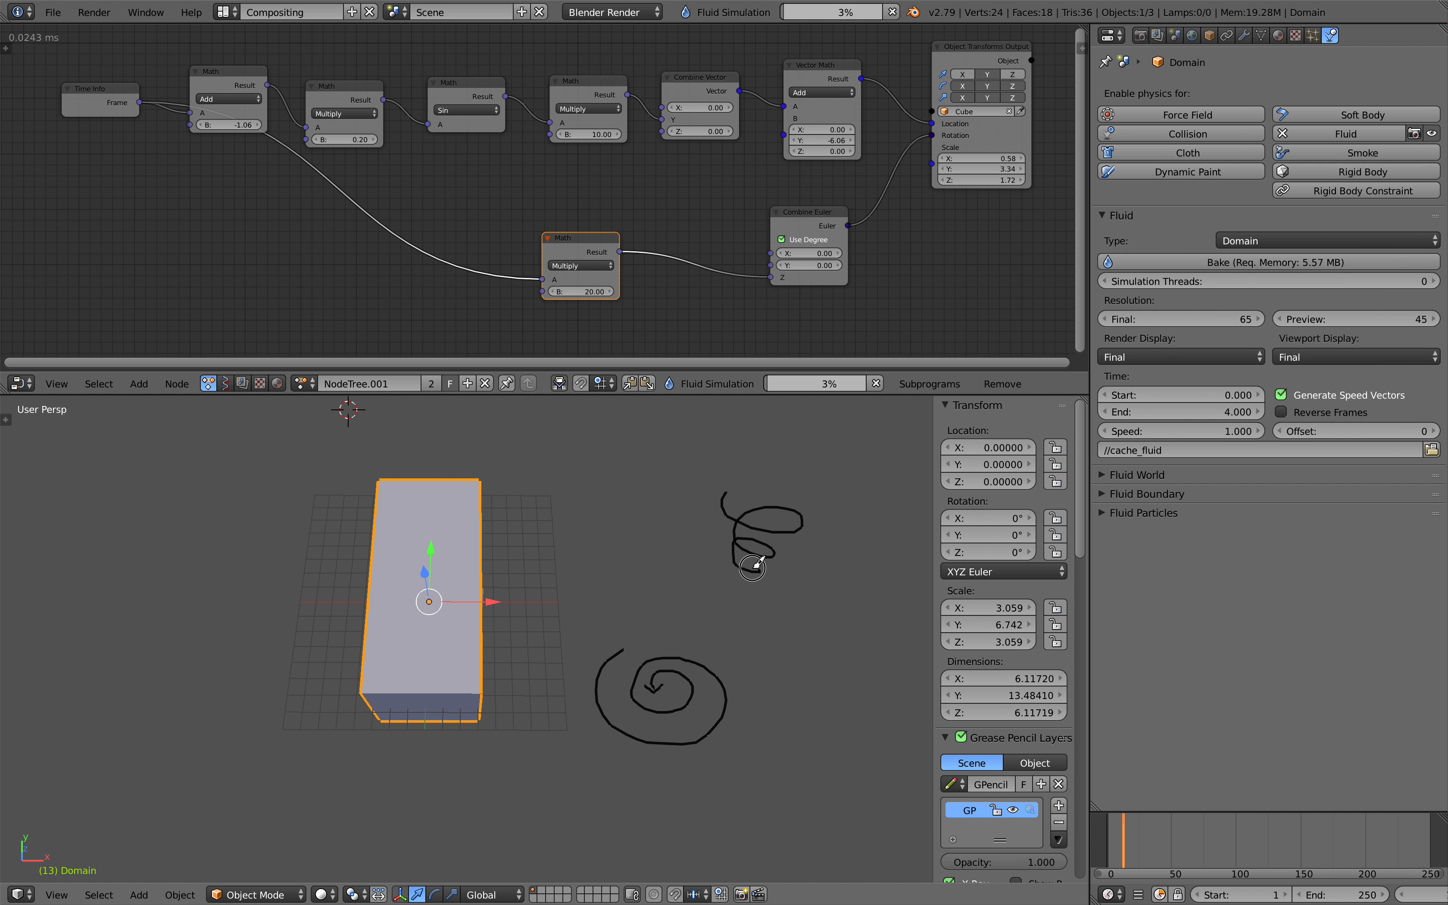
middle_click_drag(747, 646, 688, 614)
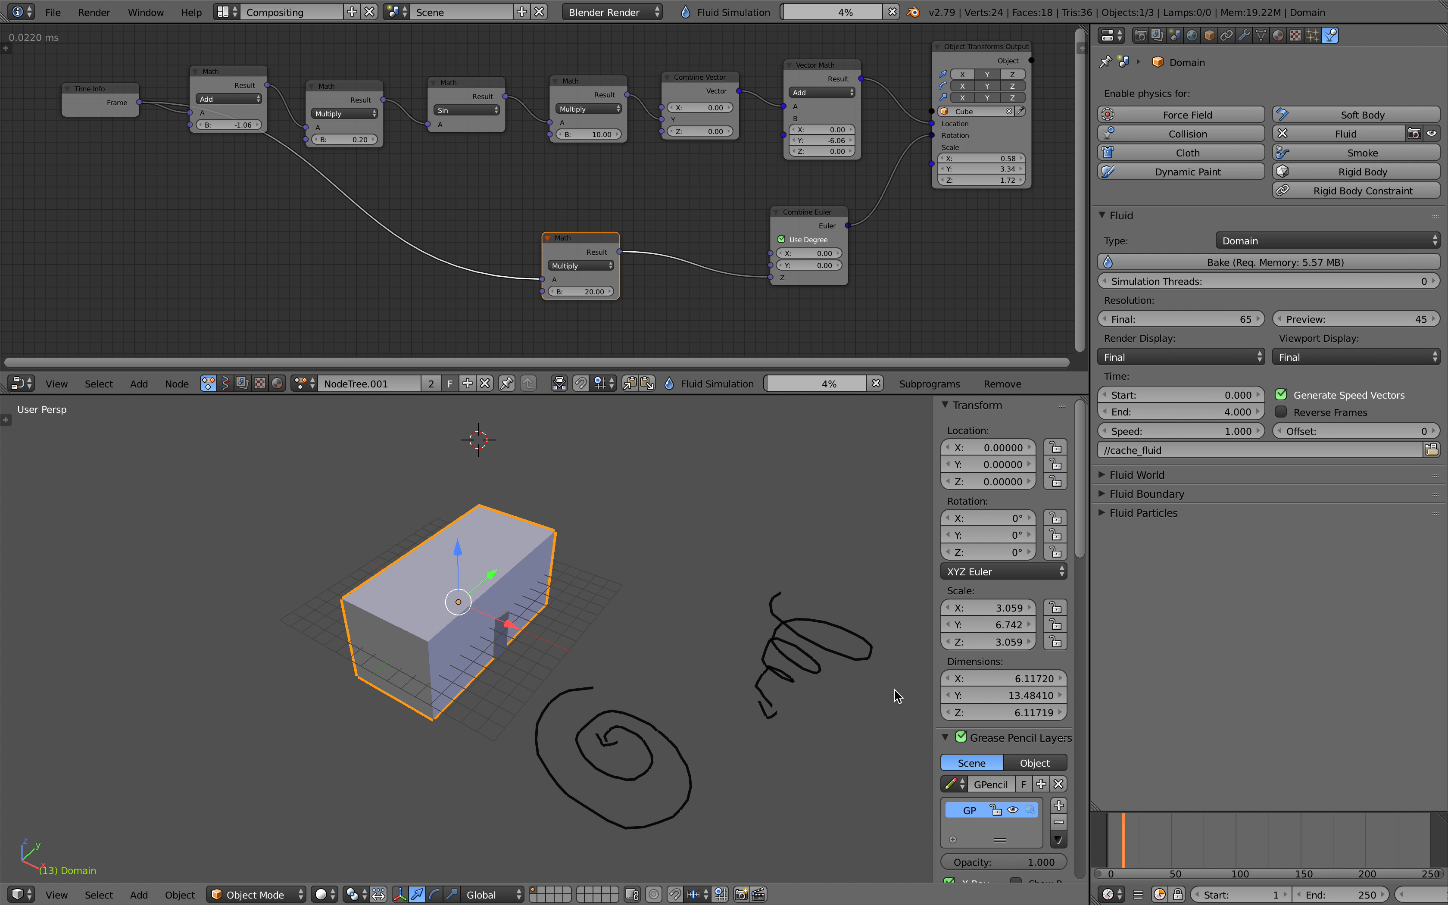
scroll(1005, 756, "down", 5)
left_click(1058, 671)
- Play the baked fluid animation and step backwards through the frames to examine the fluid splitting around the cube
mouse_move(1120, 845)
left_mouse_down()
mouse_move(1131, 850)
mouse_move(1106, 846)
left_mouse_up()
scroll(778, 702, "up", 2)
middle_click_drag(778, 702, 763, 706)
key("alt+a")
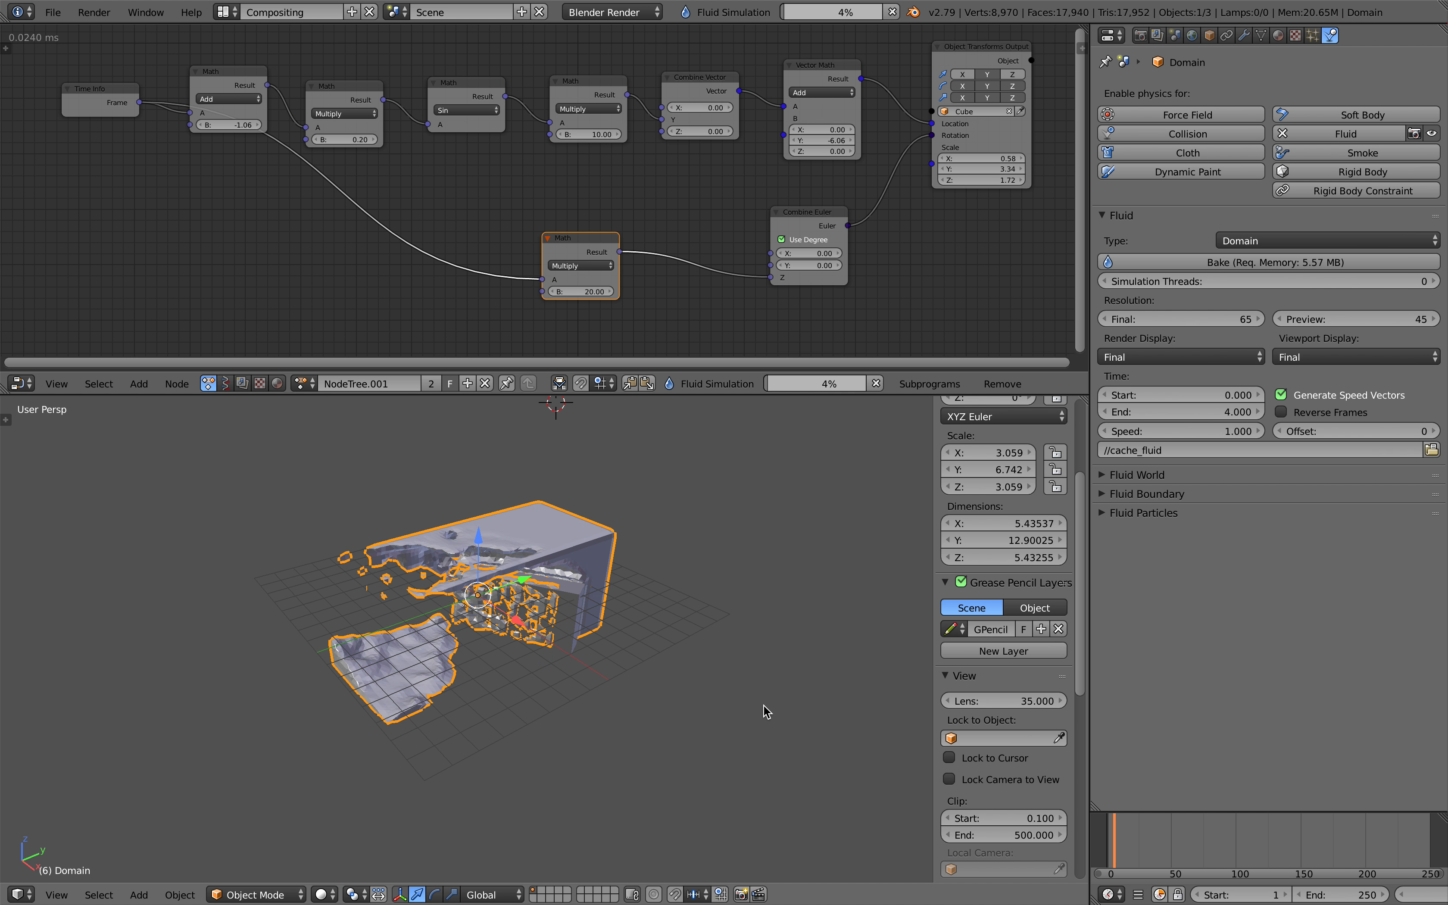
key("Left")
key("Left")
key("Left")
key("Left")
key("Left")
key("Left")
key("Left")
key("Left")
key("Left")
key("Left")
key("Left")
key("Left")
key("Left")
key("Left")
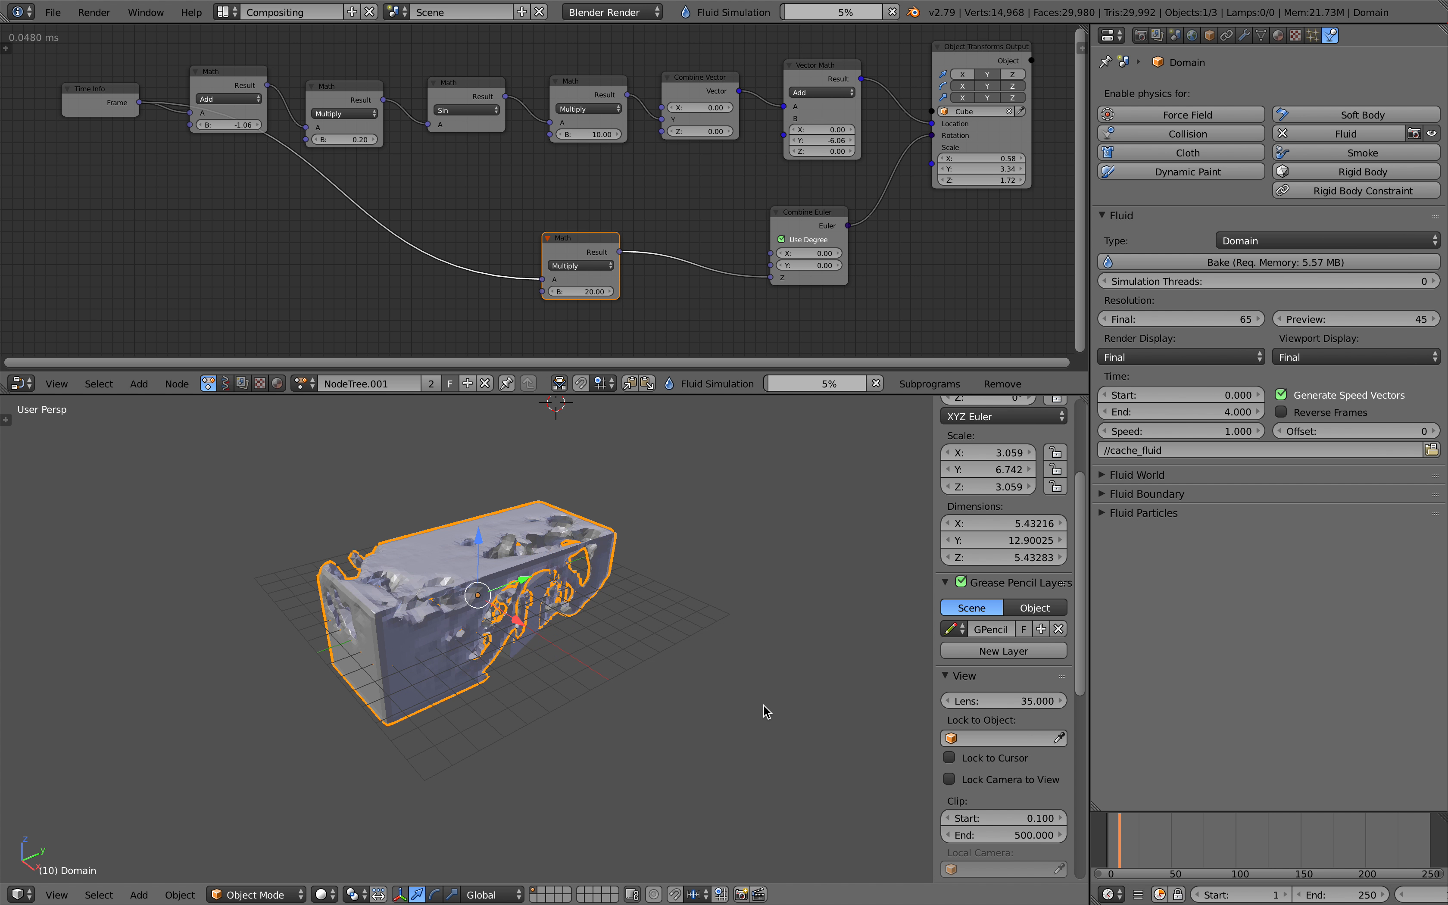
middle_click_drag(767, 711, 496, 671)
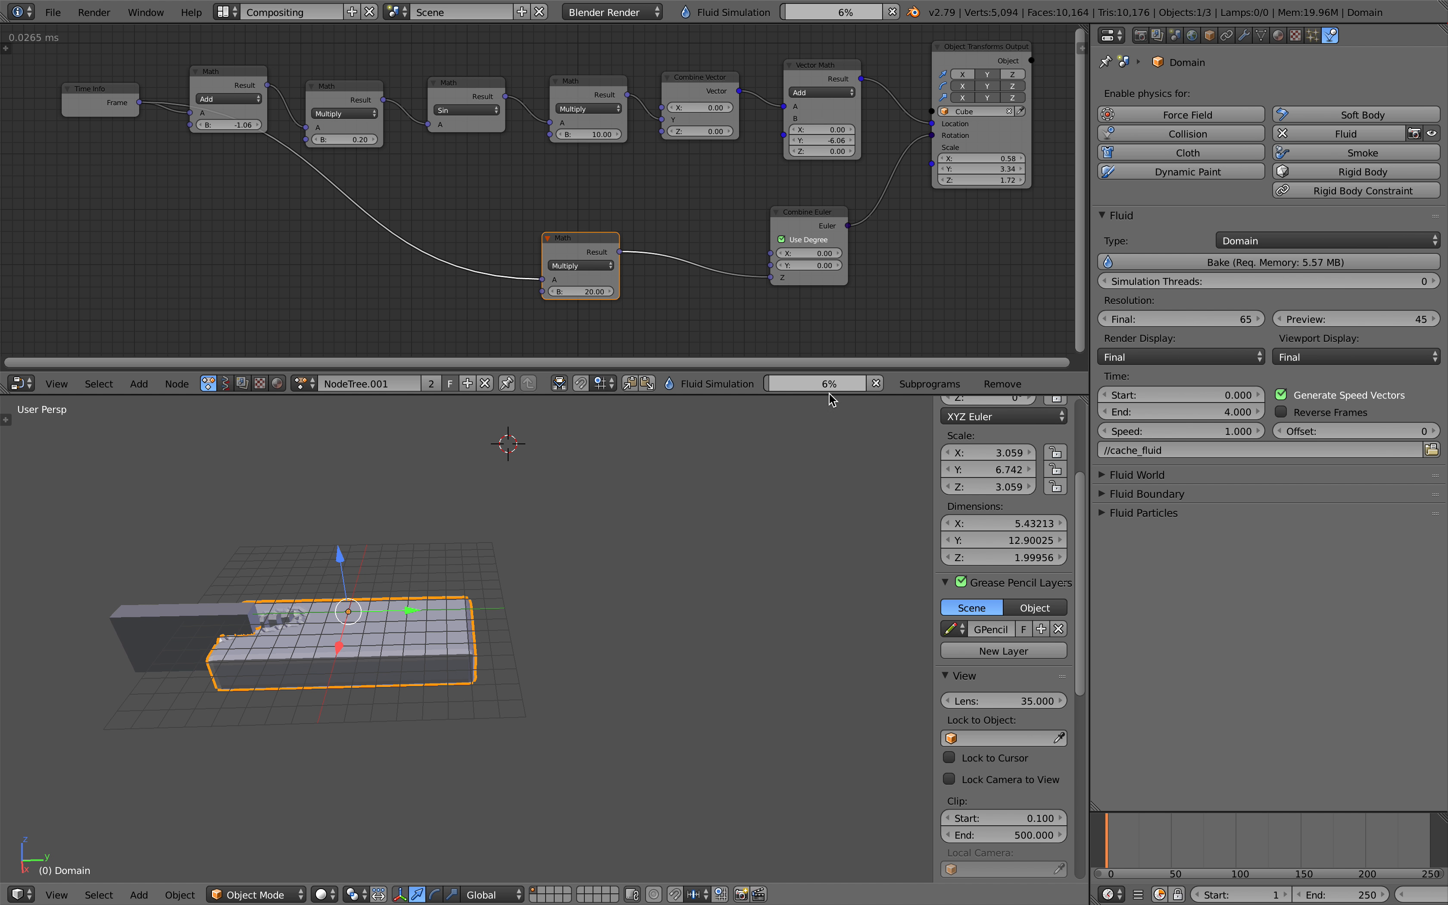
- Sketch two mirrored, spiky waveform lines beside the domain with the grease pencil
middle_click_drag(640, 582, 584, 589)
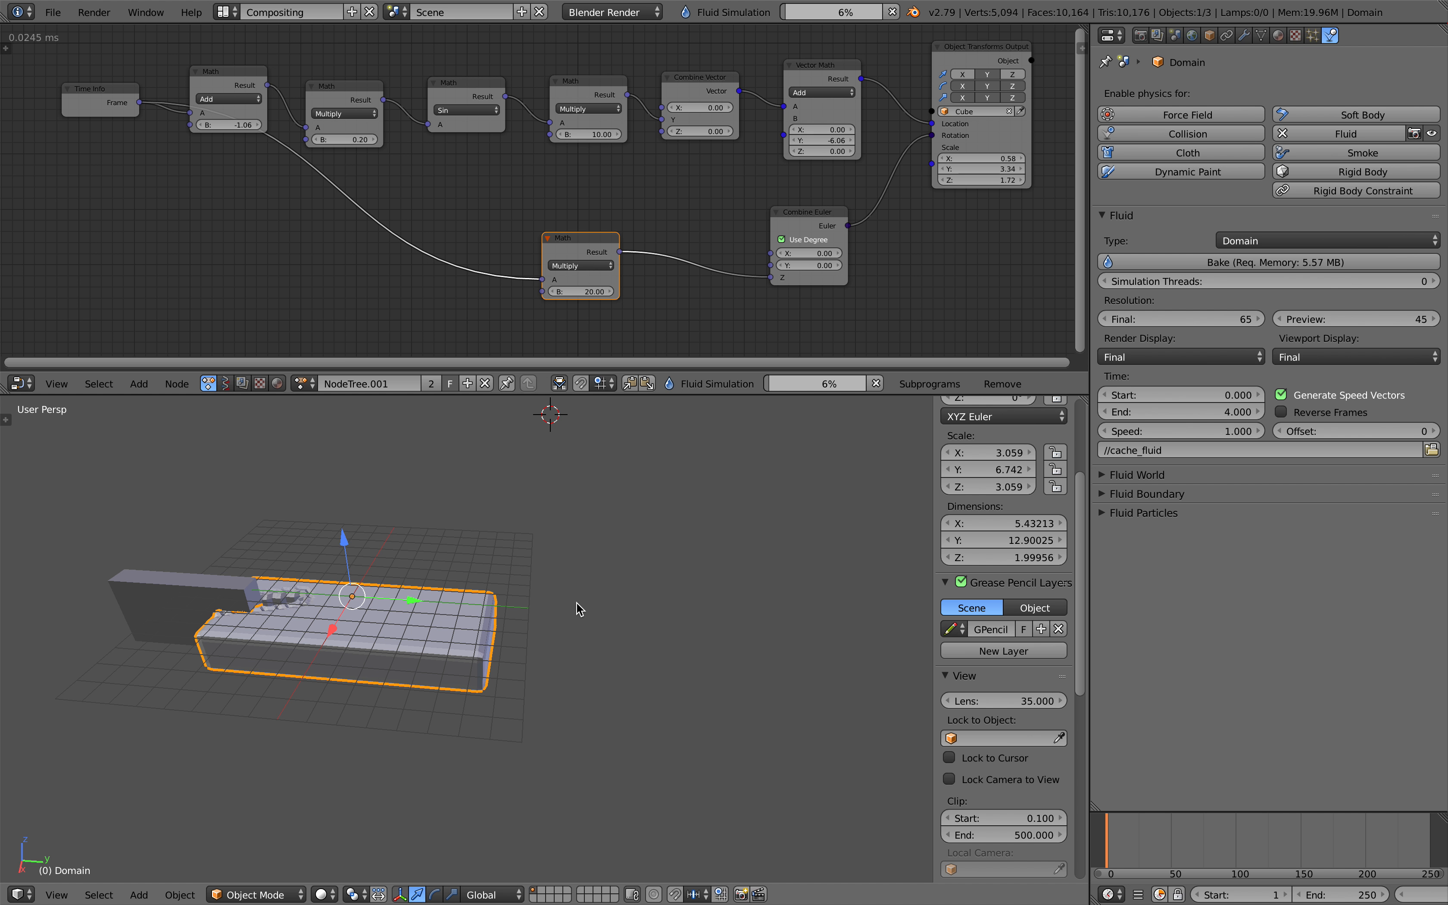
key("d")
left_click_drag(577, 602, 581, 605)
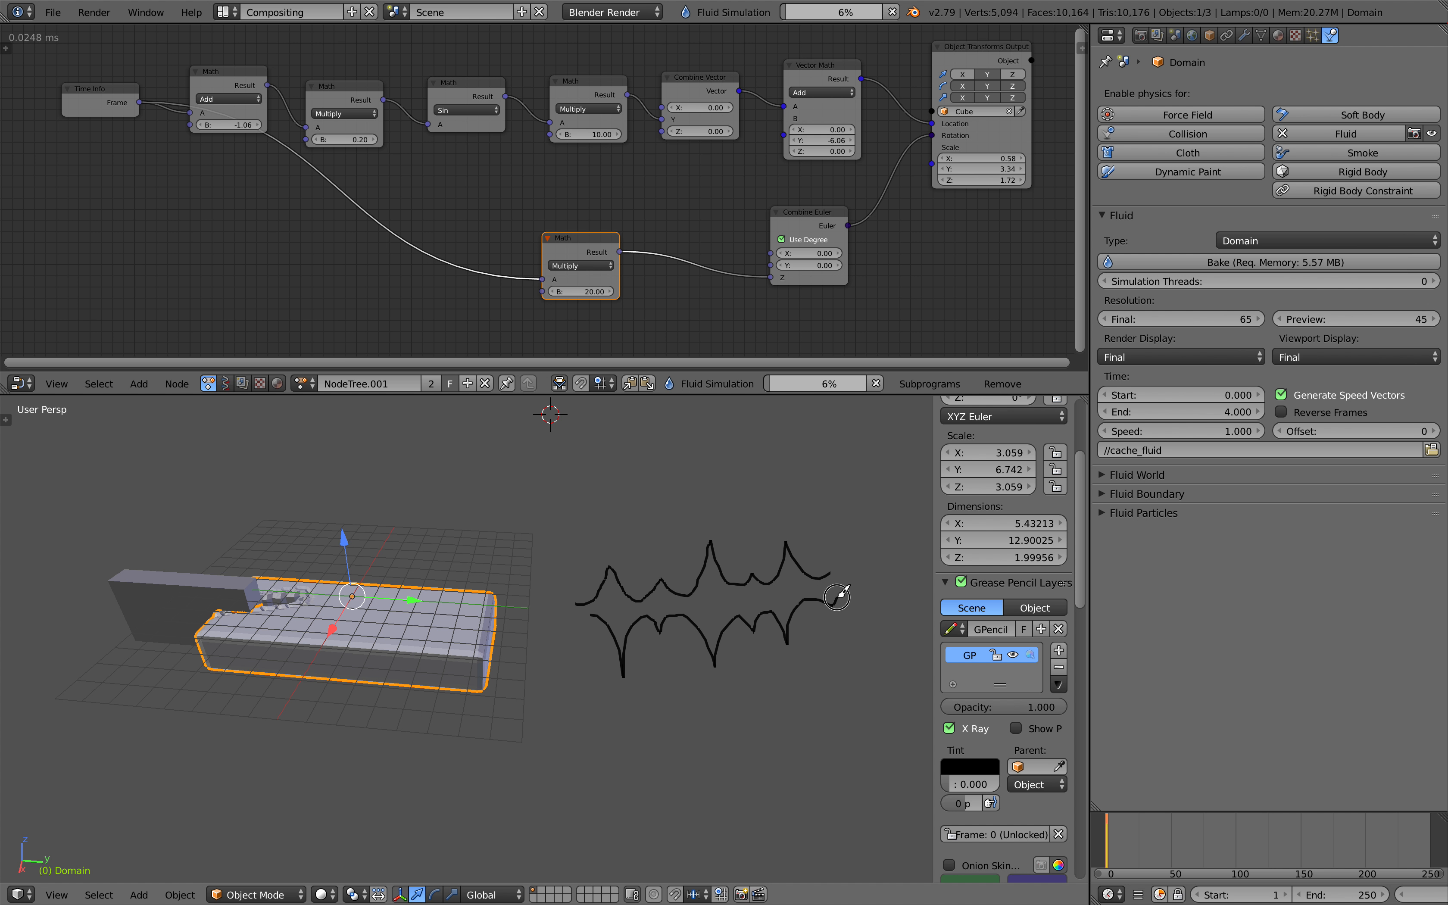
mouse_move(394, 645)
middle_mouse_down()
mouse_move(491, 638)
mouse_move(559, 663)
middle_mouse_up()
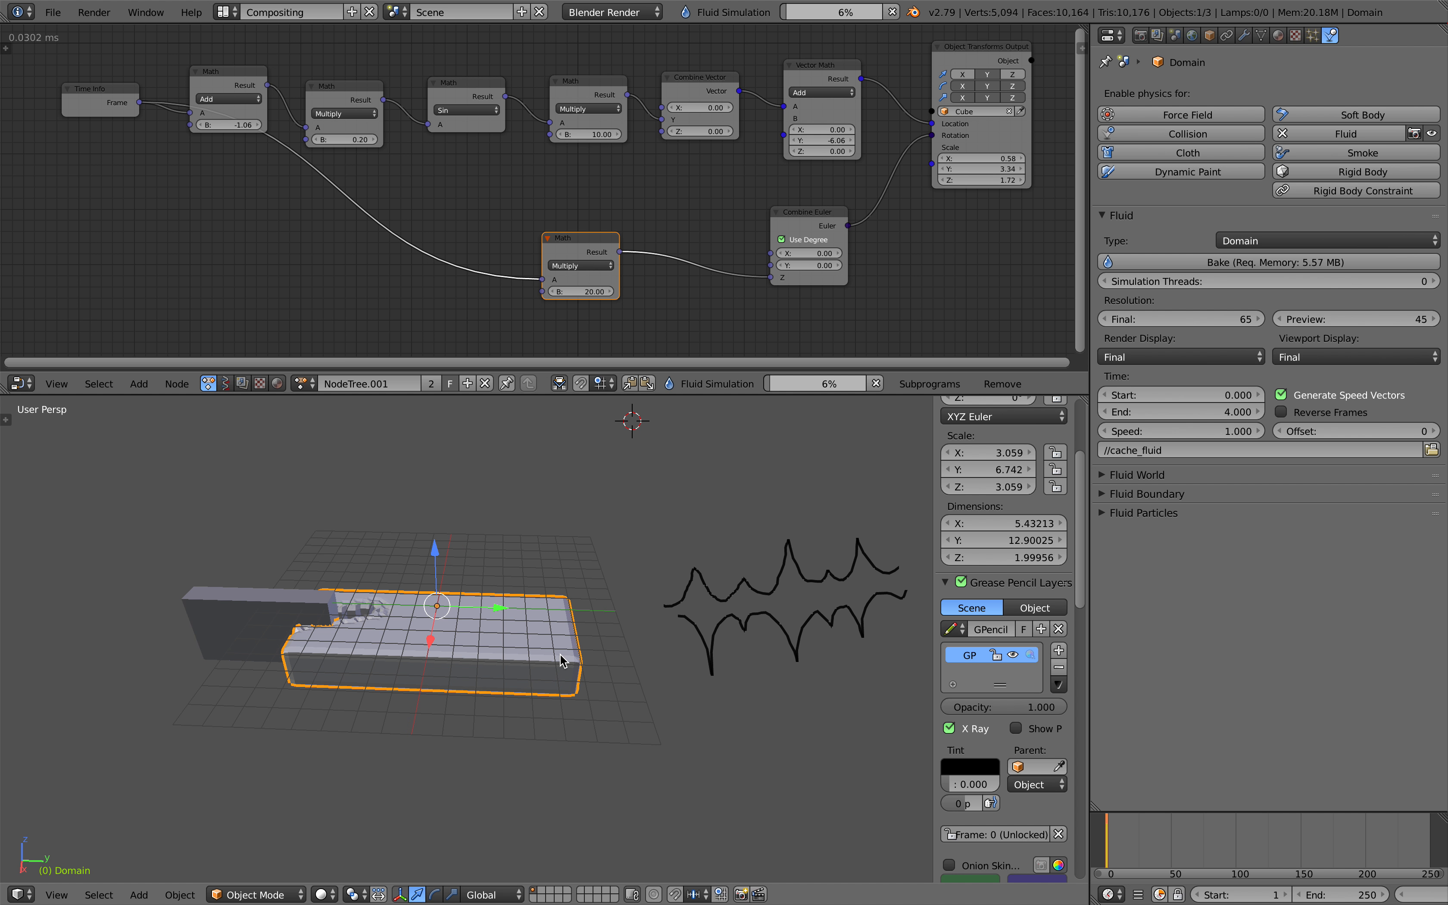
- Scrub back and forth between the start and about frame 13 to examine the fluid's changing shape
left_click_drag(1111, 839, 1117, 843)
middle_click_drag(513, 671, 542, 672)
mouse_move(1109, 838)
left_mouse_down()
mouse_move(1129, 843)
mouse_move(1107, 835)
mouse_move(1117, 840)
left_mouse_up()
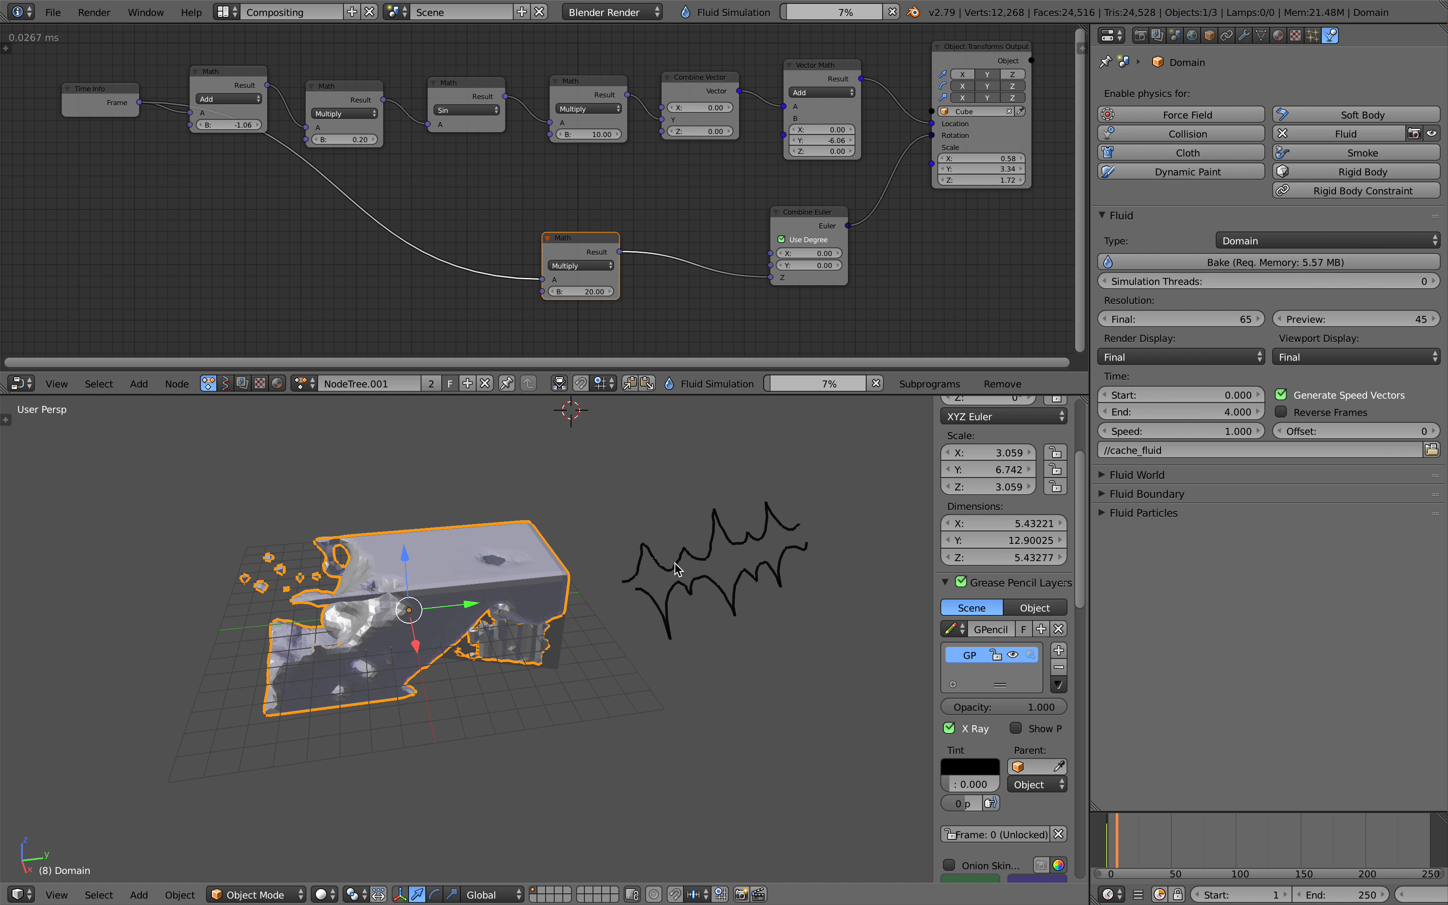
mouse_move(1117, 839)
left_mouse_down()
mouse_move(1137, 838)
mouse_move(1123, 838)
left_mouse_up()
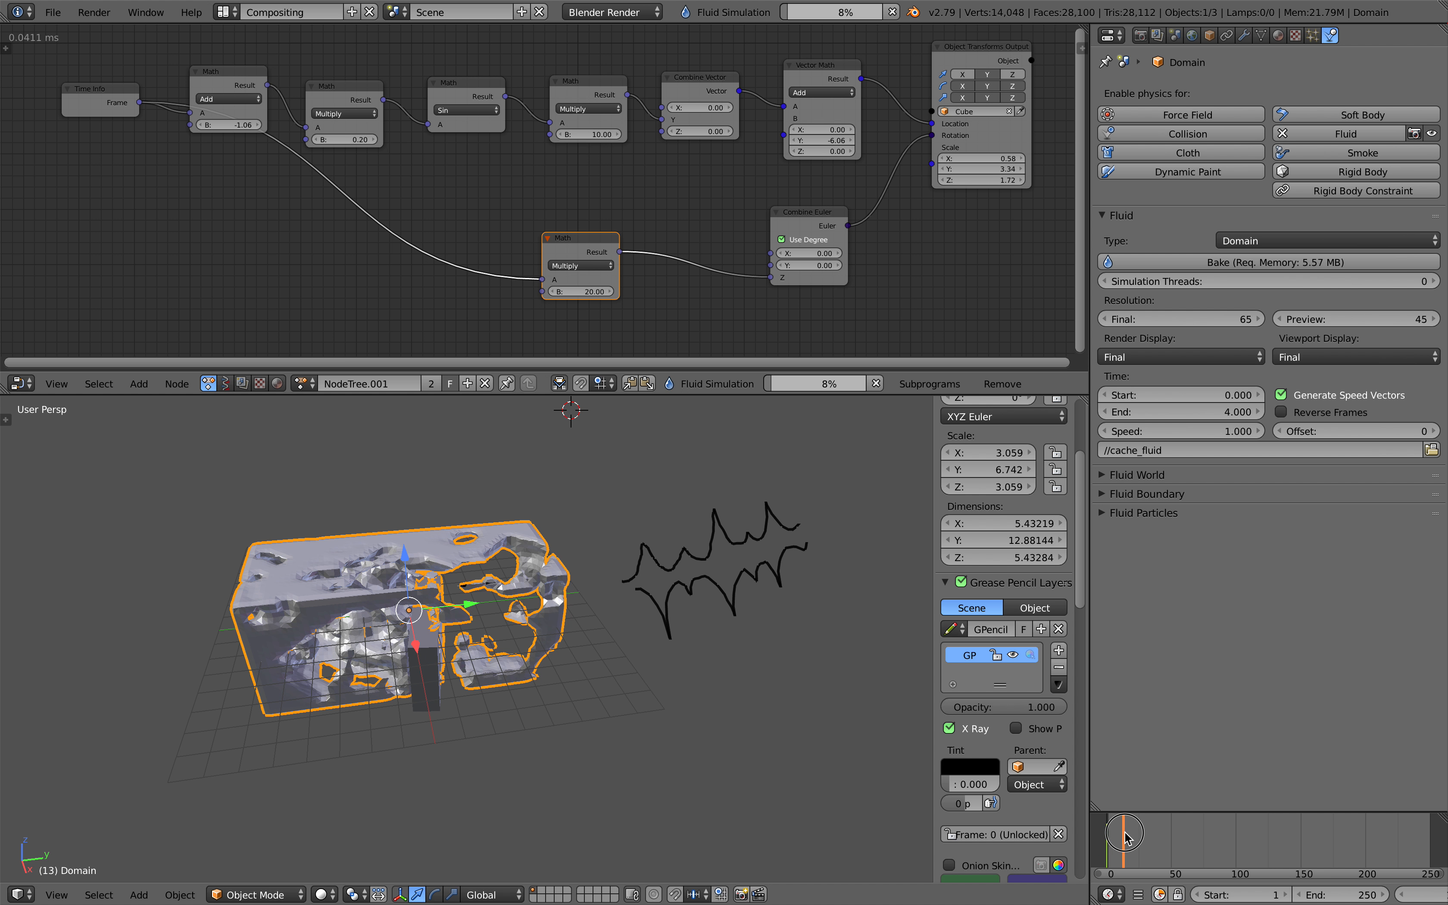
mouse_move(1129, 836)
left_mouse_down()
mouse_move(1104, 840)
mouse_move(1139, 837)
mouse_move(1126, 837)
left_mouse_up()
middle_click_drag(747, 713, 727, 695)
left_click_drag(1113, 838, 1121, 838)
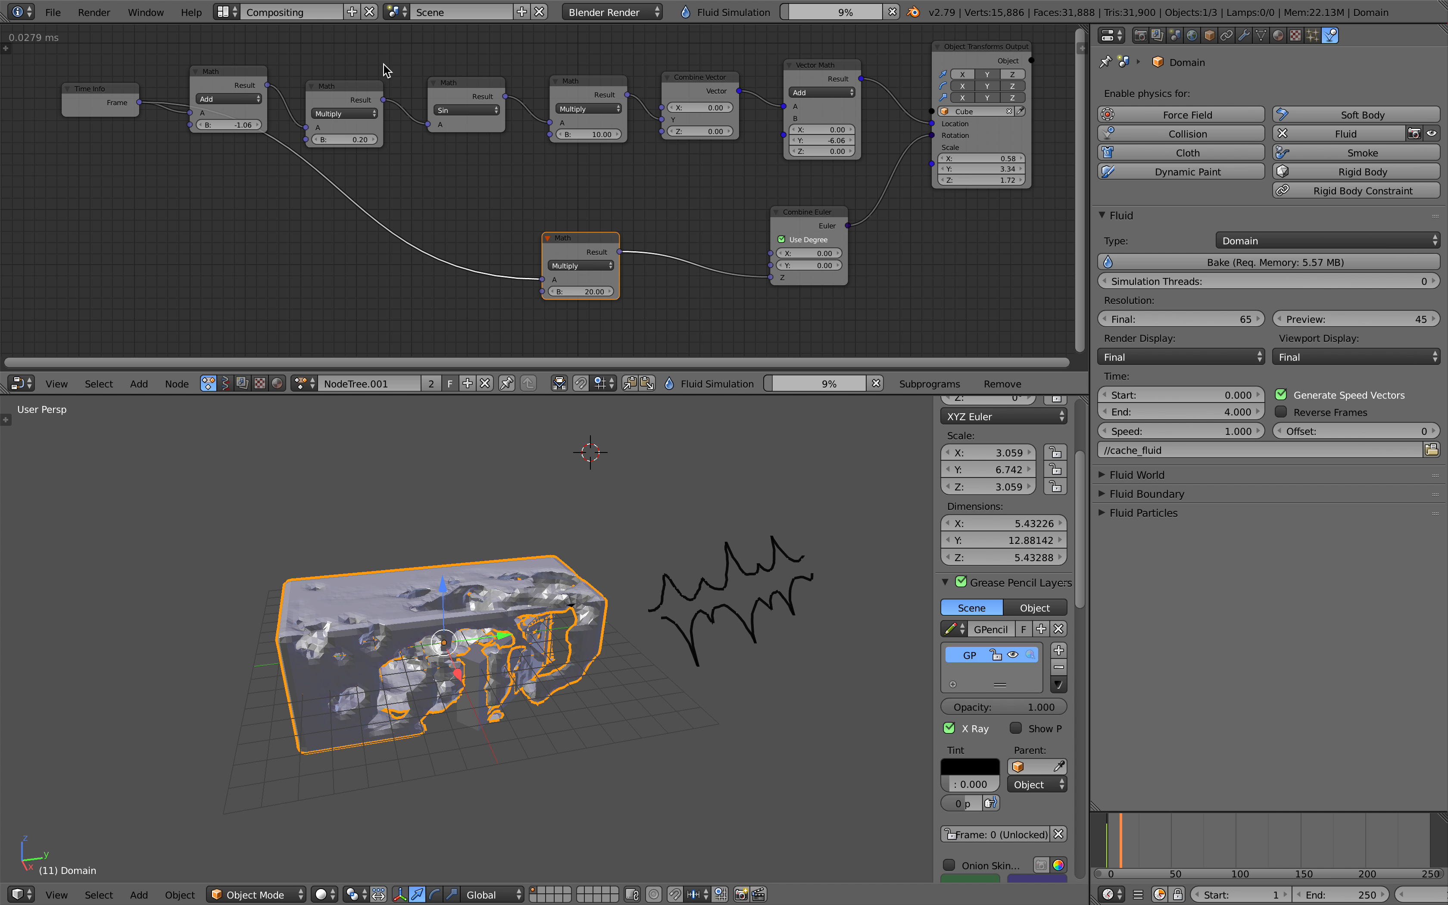
- Move the Time Info node down and left, between the main node chain and the rotation branch
scroll(485, 139, "down", 4)
middle_click_drag(395, 263, 417, 221)
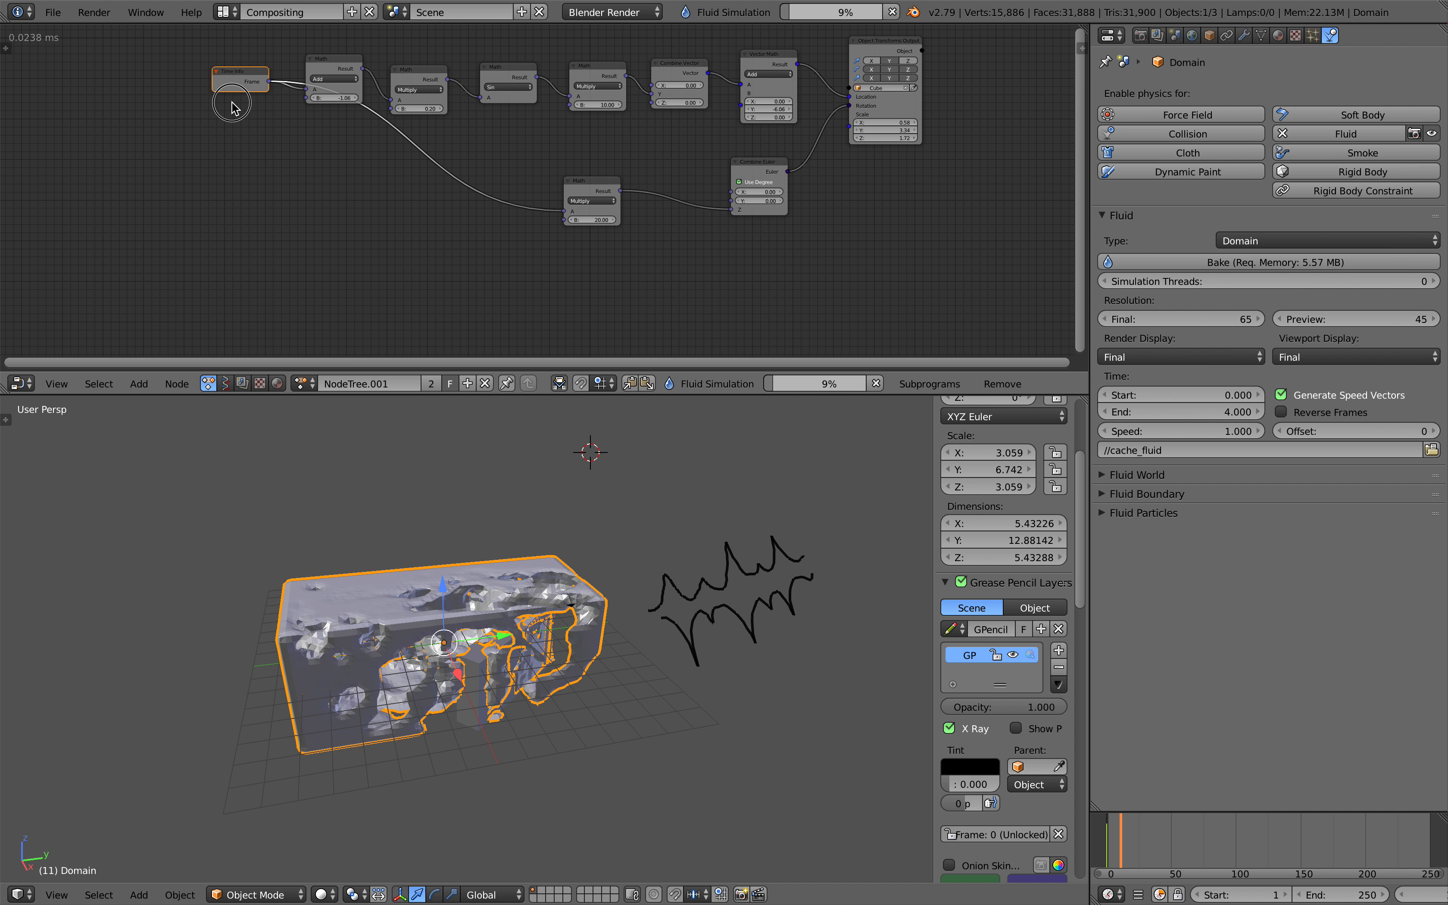
left_click_drag(239, 97, 206, 188)
- Search the available nodes for "audi" and "sound", and close the search without adding a node
key("ctrl+a")
type("audi")
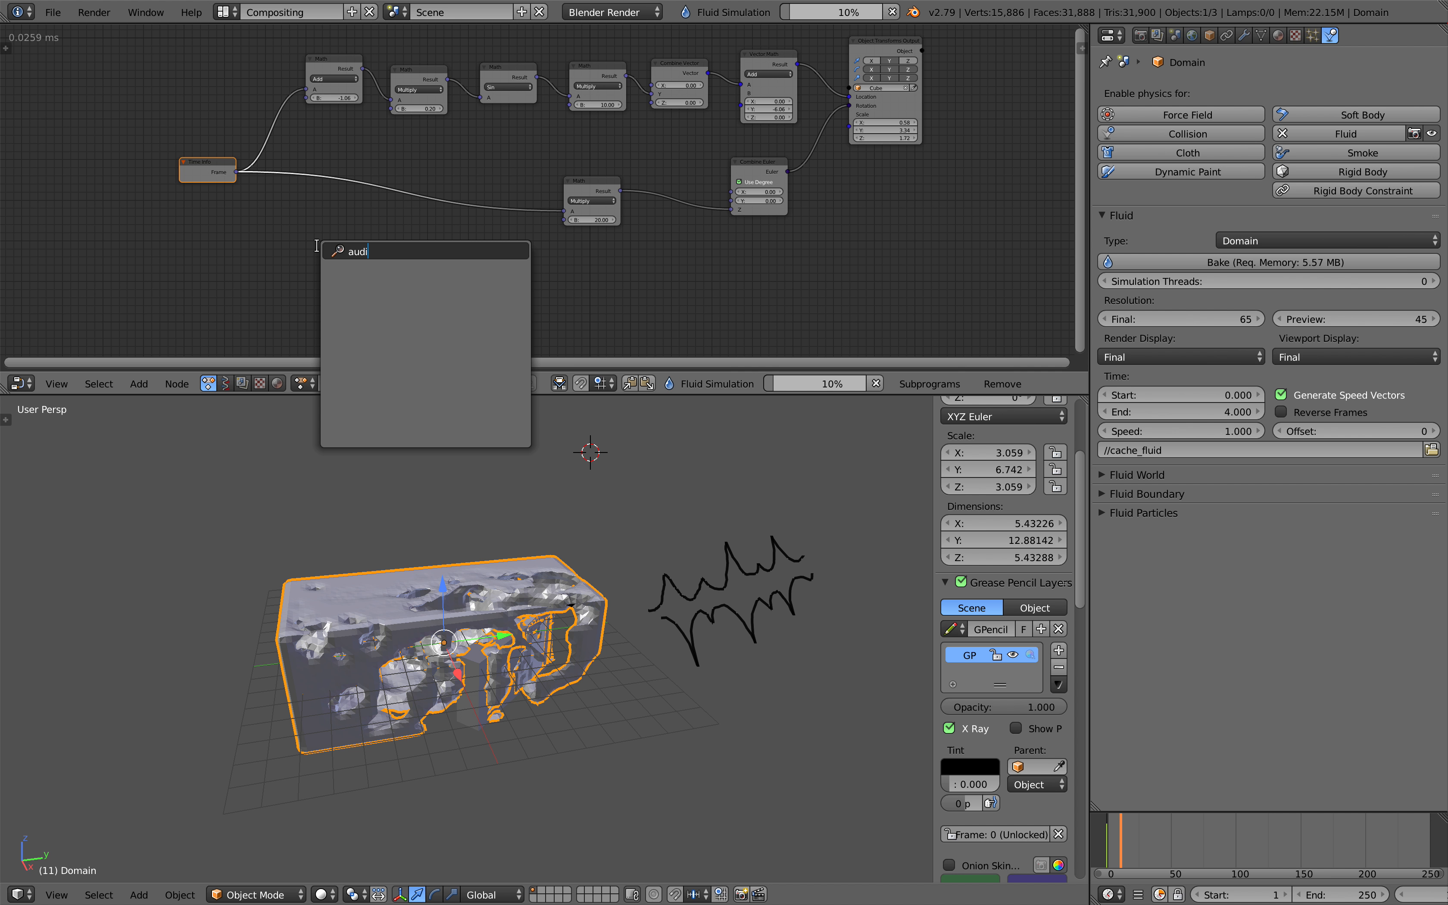
key("BackSpace")
key("BackSpace")
key("BackSpace")
key("BackSpace")
type("soun")
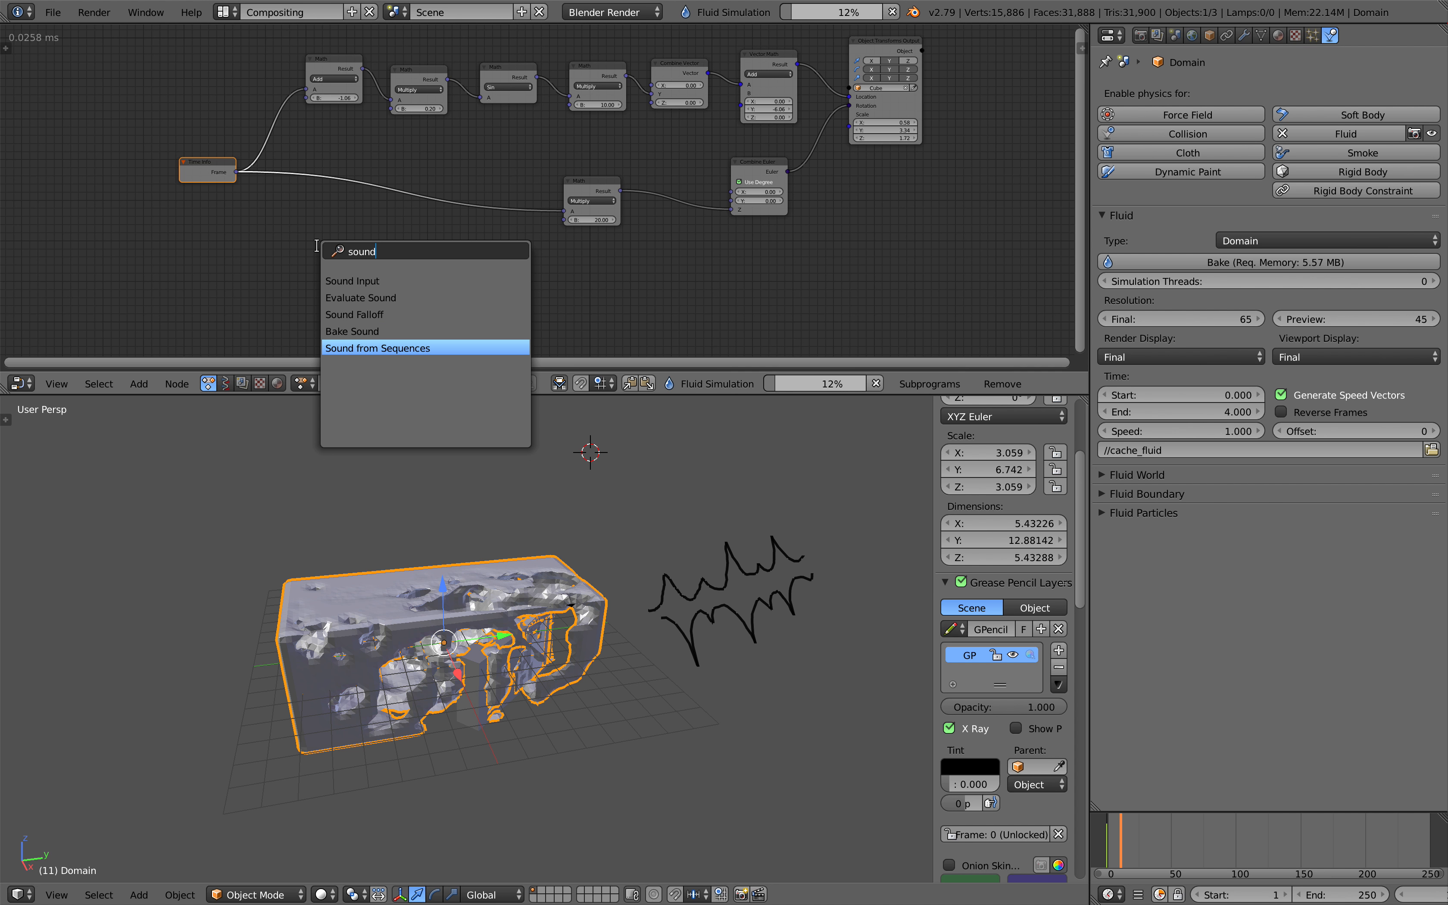
left_click(582, 510)
- Scrub the fluid up to frame 15 and inspect the holes and droplets around the cube from several angles
middle_click_drag(593, 513, 584, 513)
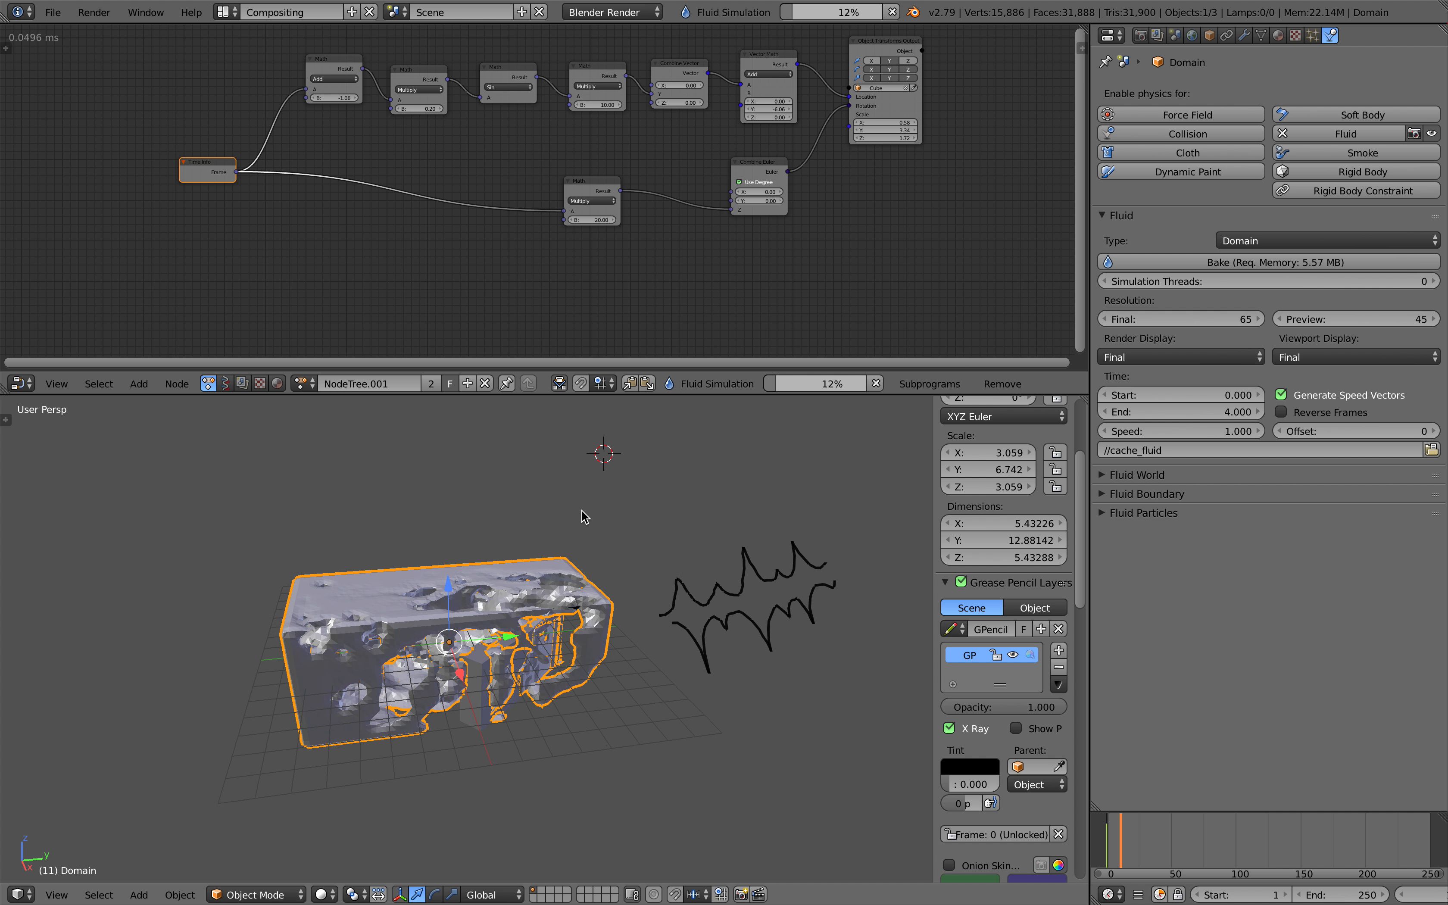
scroll(591, 513, "up", 1)
mouse_move(1096, 843)
left_mouse_down()
mouse_move(1131, 844)
mouse_move(1116, 830)
left_mouse_up()
middle_click_drag(502, 648, 542, 649)
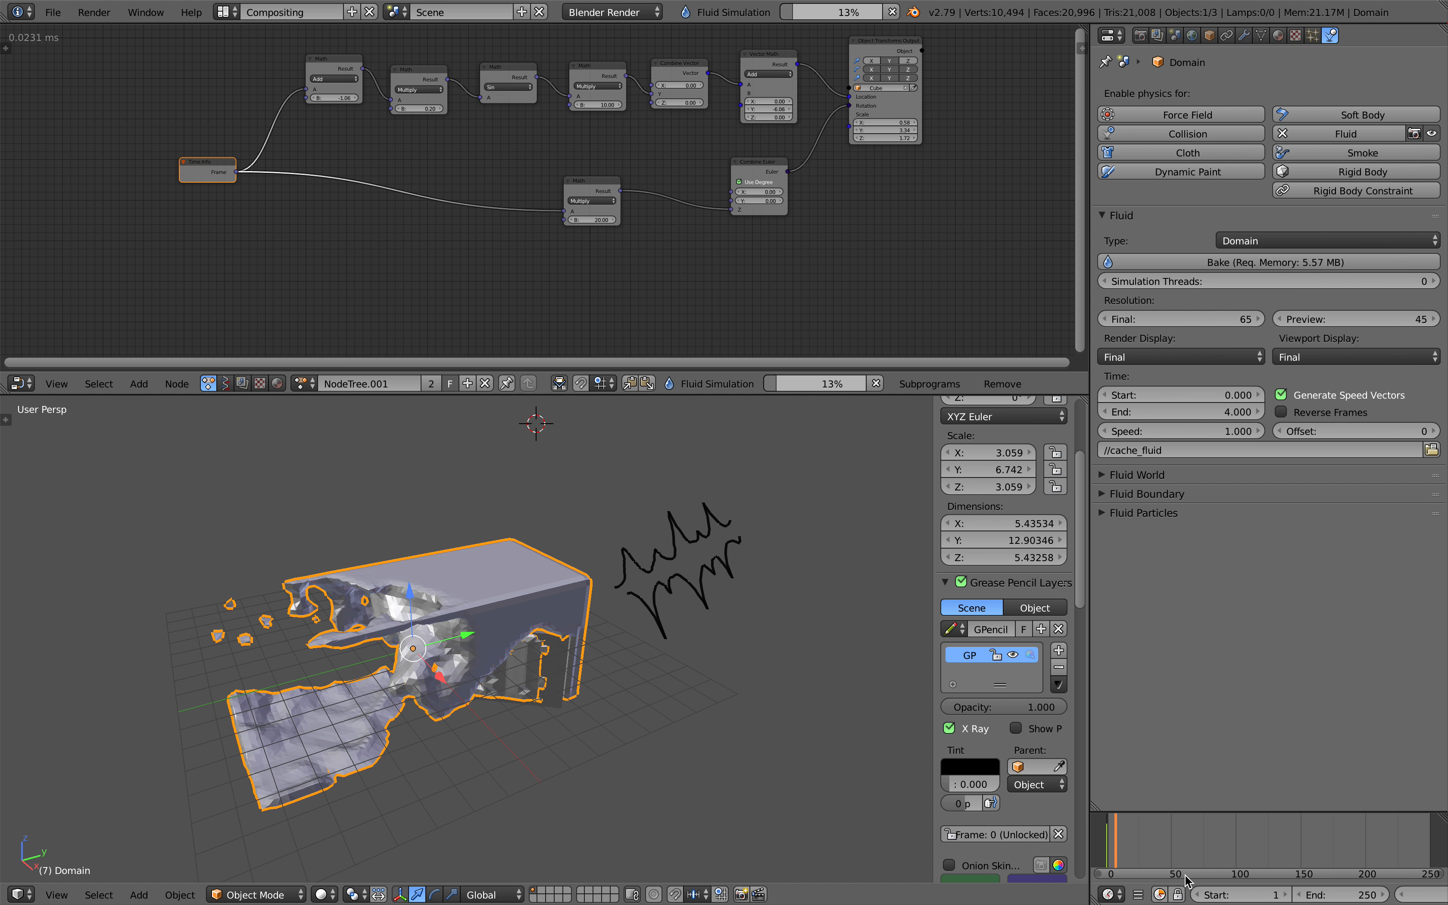
mouse_move(1109, 837)
left_mouse_down()
mouse_move(1132, 844)
mouse_move(1115, 837)
left_mouse_up()
middle_click_drag(643, 661, 633, 658)
middle_click_drag(460, 636, 602, 646)
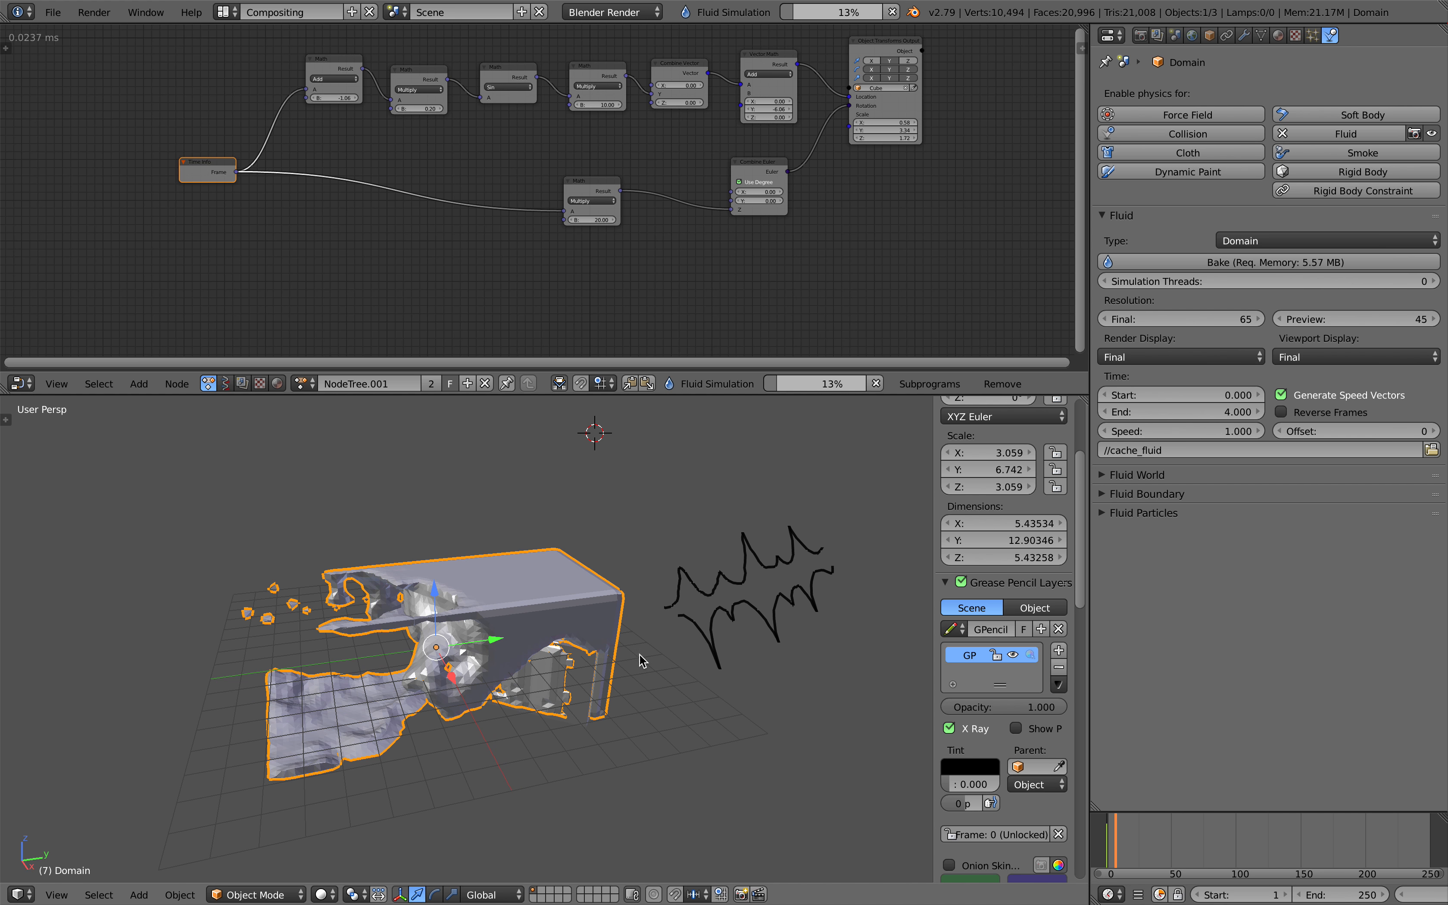
left_click_drag(1114, 837, 1127, 832)
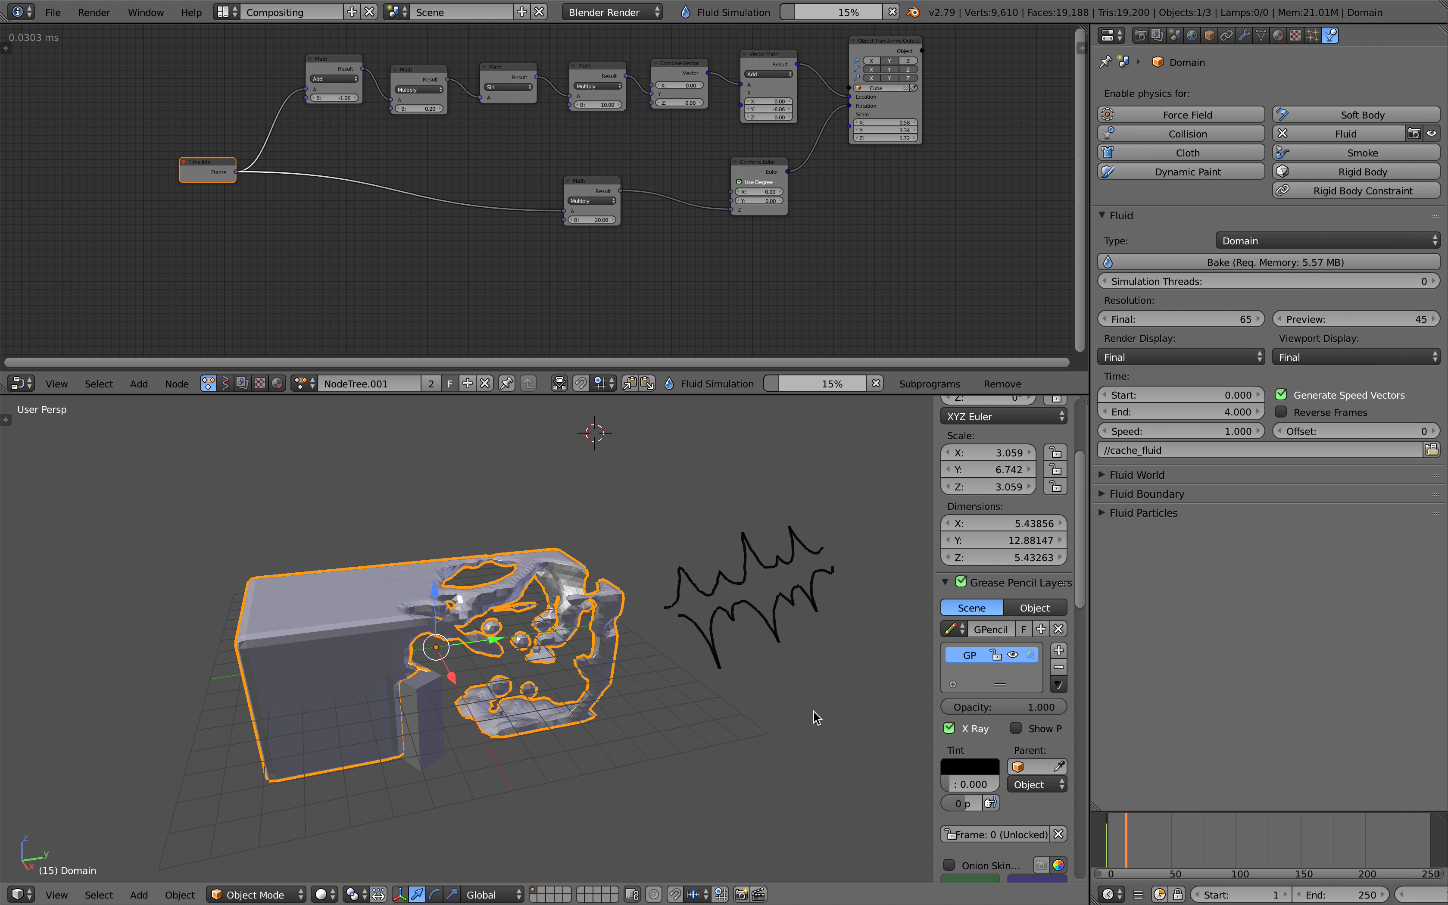
- Sketch a row of small rings with V-shaped lines above the domain, and delete the grease pencil layer
scroll(503, 632, "down", 1)
scroll(496, 632, "down", 2)
scroll(488, 650, "up", 2)
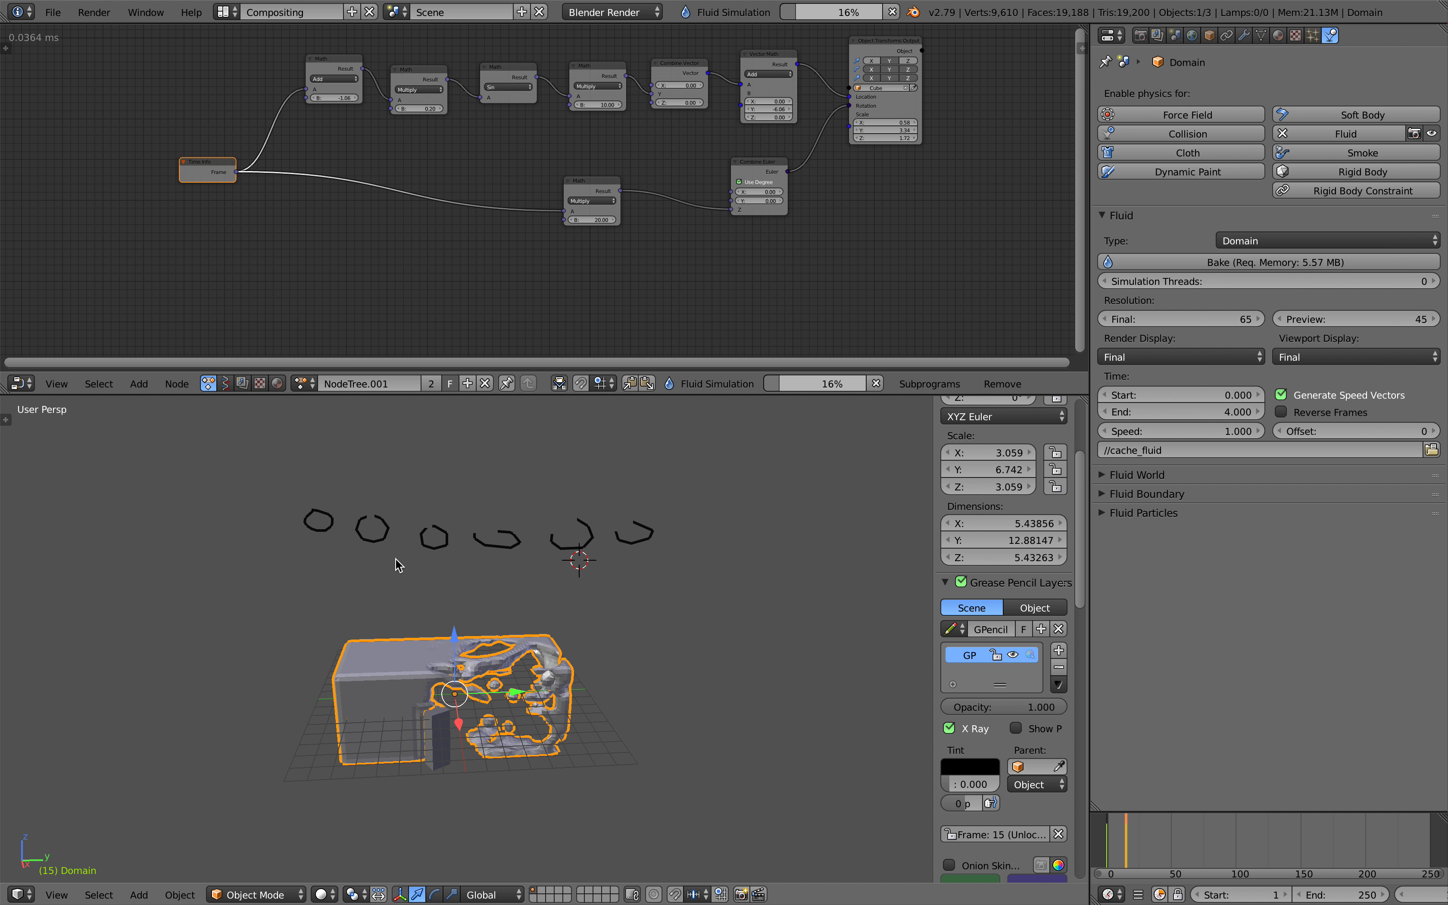
middle_click_drag(494, 548, 334, 592)
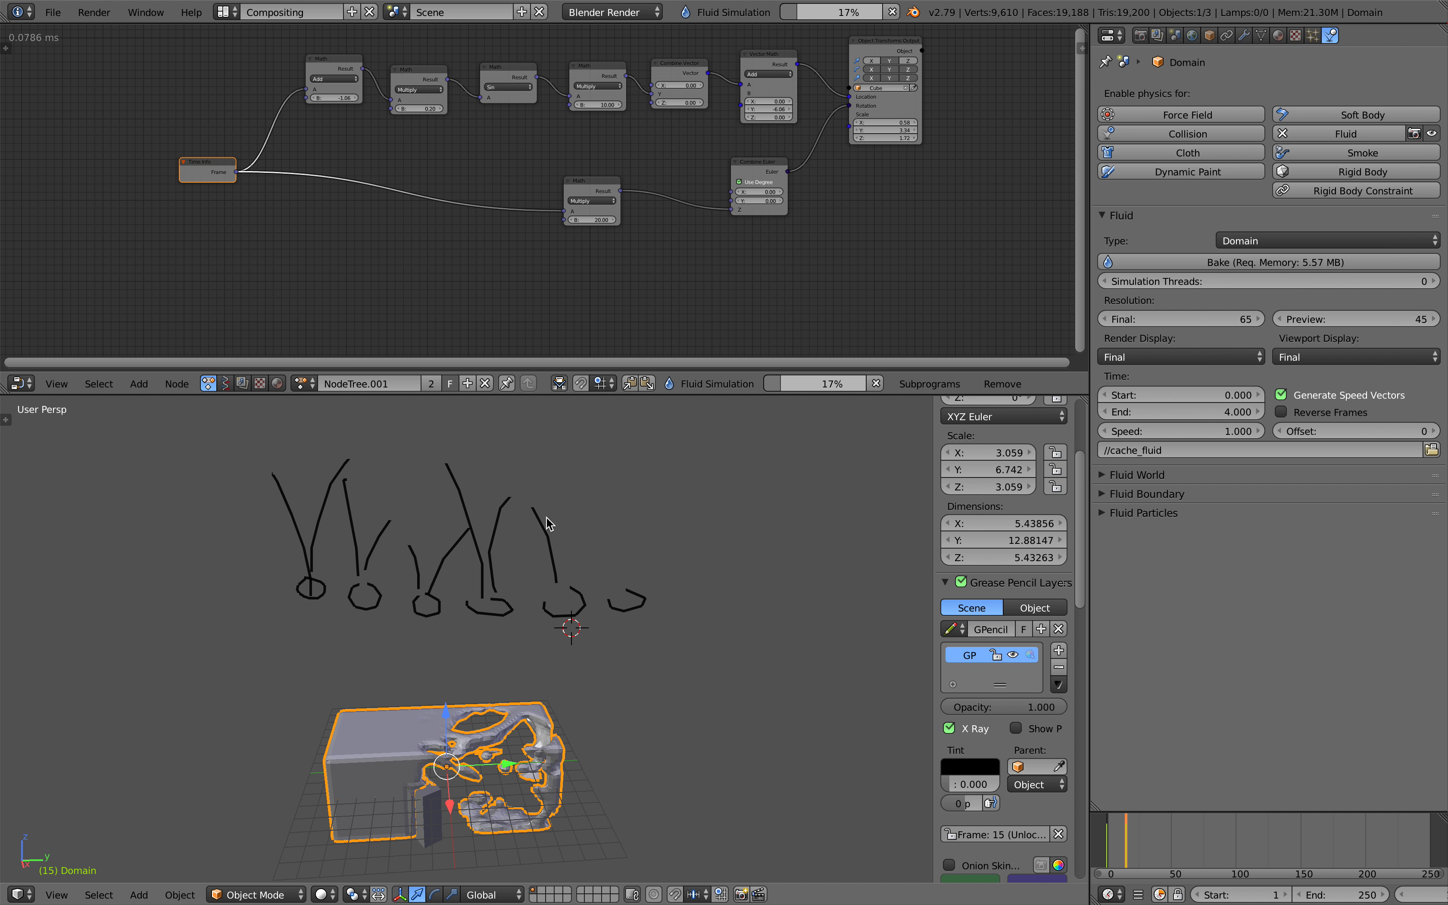
left_click_drag(657, 501, 688, 476)
mouse_move(1131, 838)
left_mouse_down()
mouse_move(1110, 835)
mouse_move(1223, 841)
mouse_move(1103, 838)
mouse_move(1114, 842)
left_mouse_up()
left_click(1060, 663)
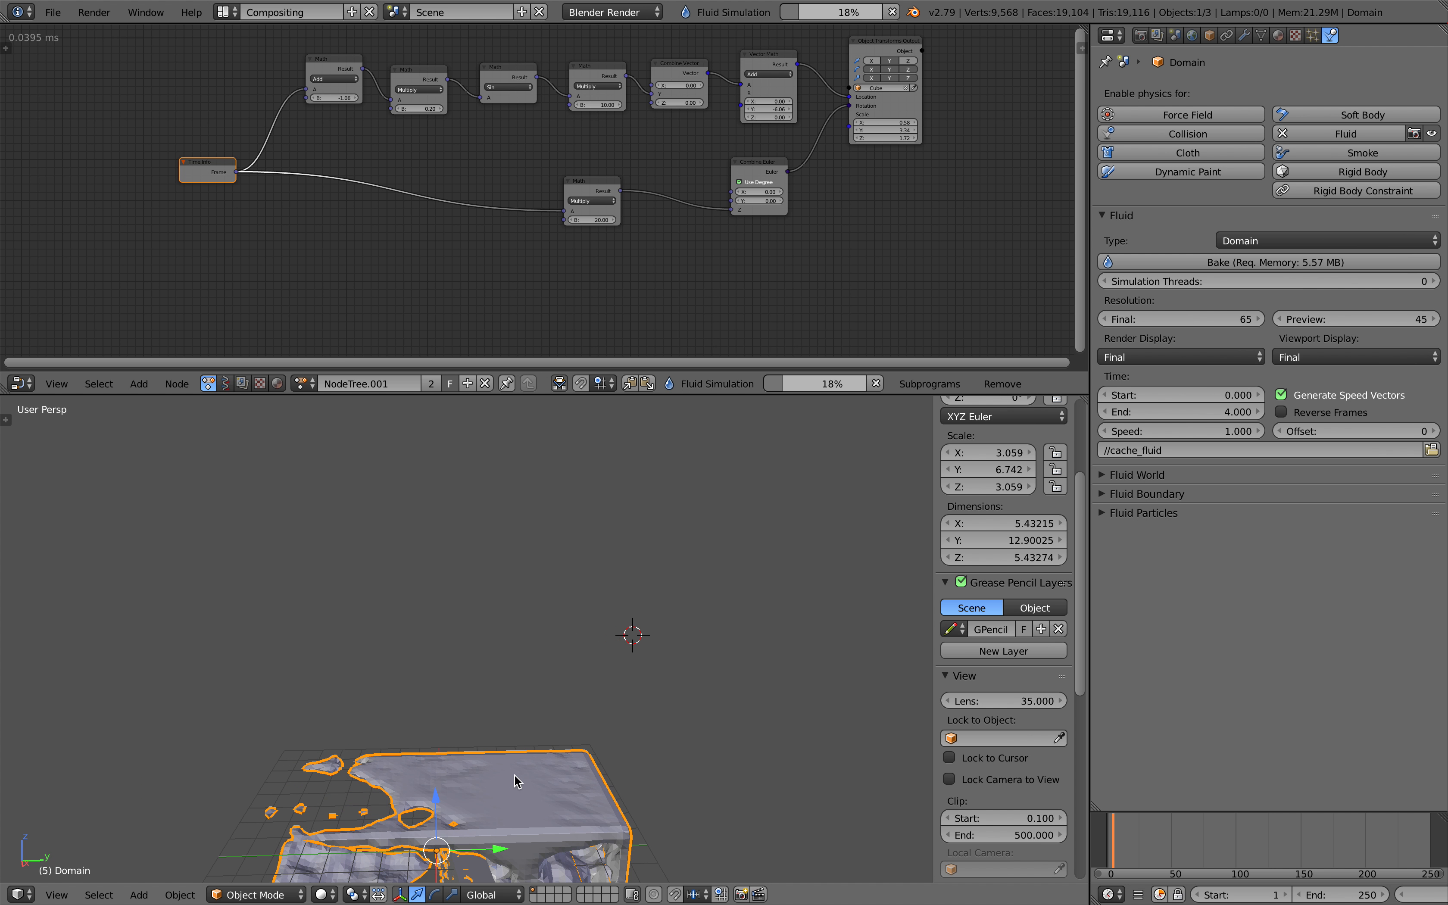
middle_click_drag(522, 771, 588, 638)
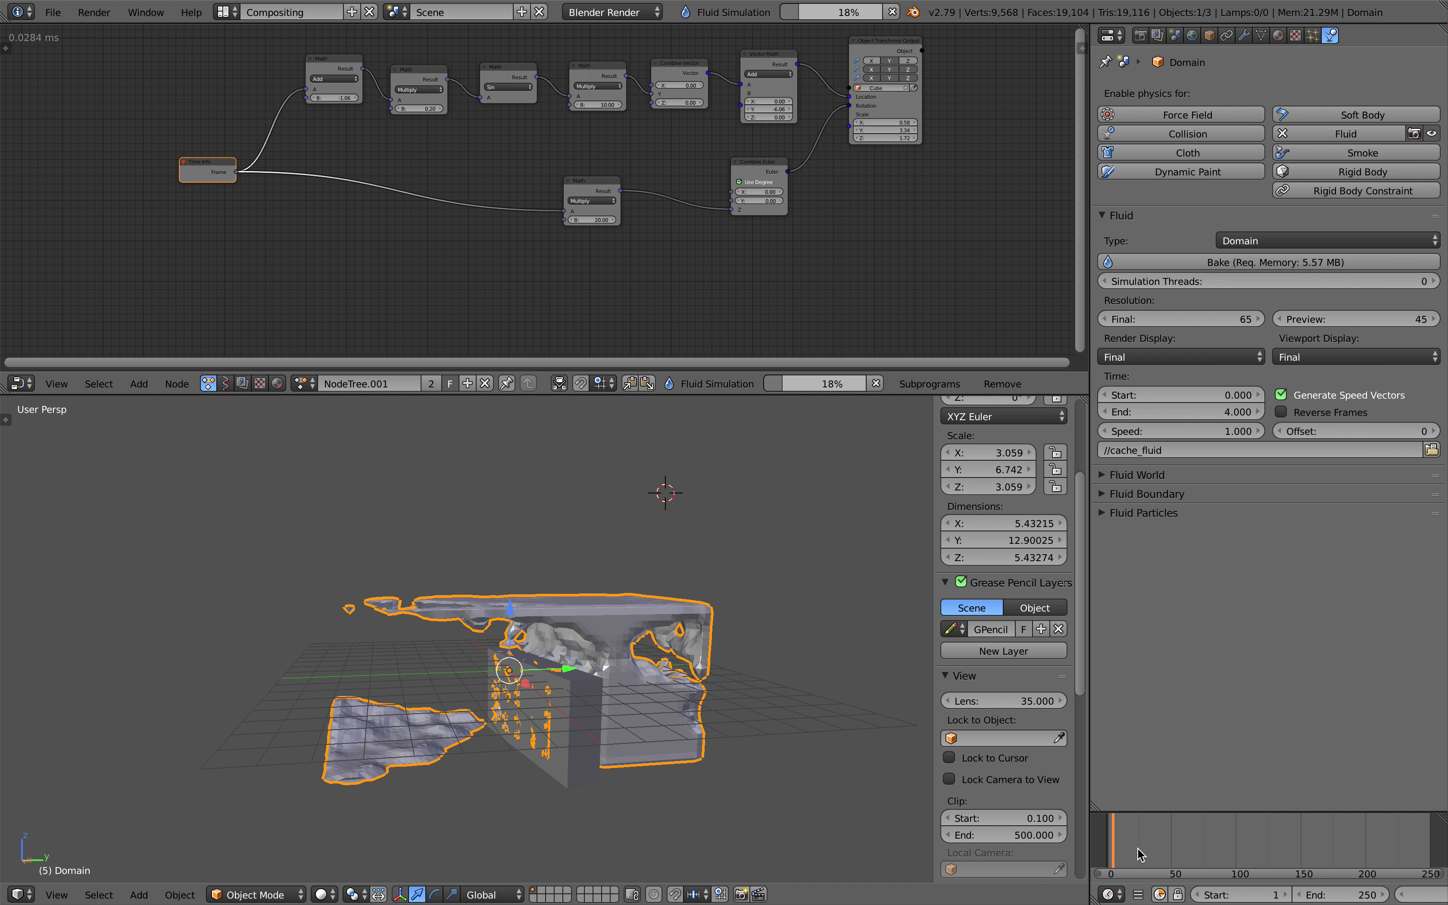